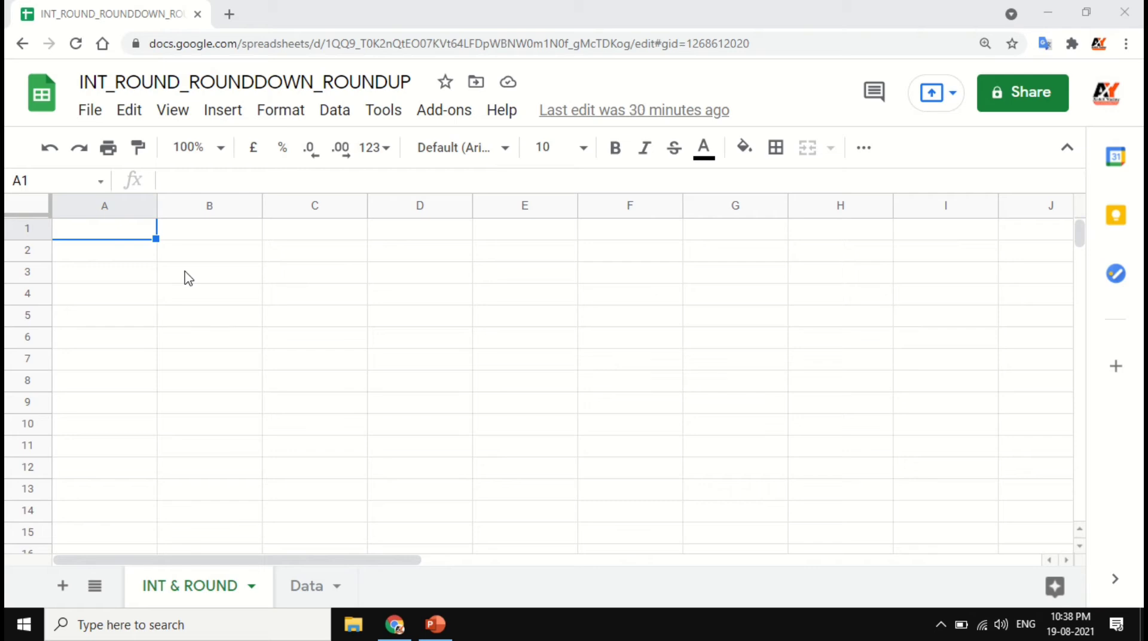
# Step: Enter the sample value 4.5 in cell B3
pyautogui.click(189, 278)
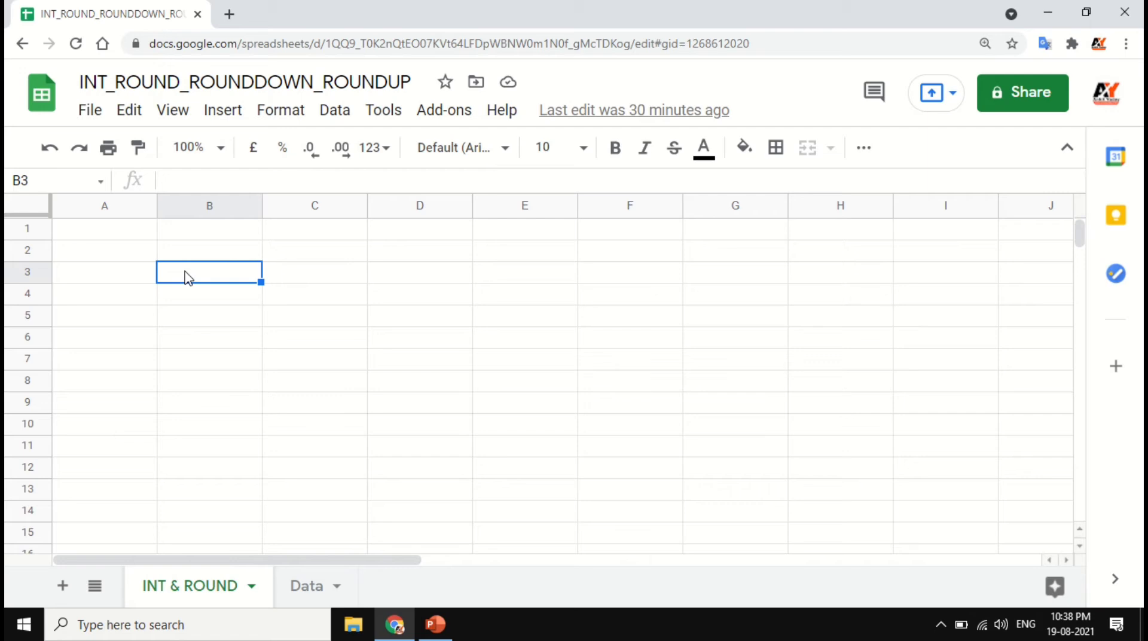
pyautogui.write('4.5')
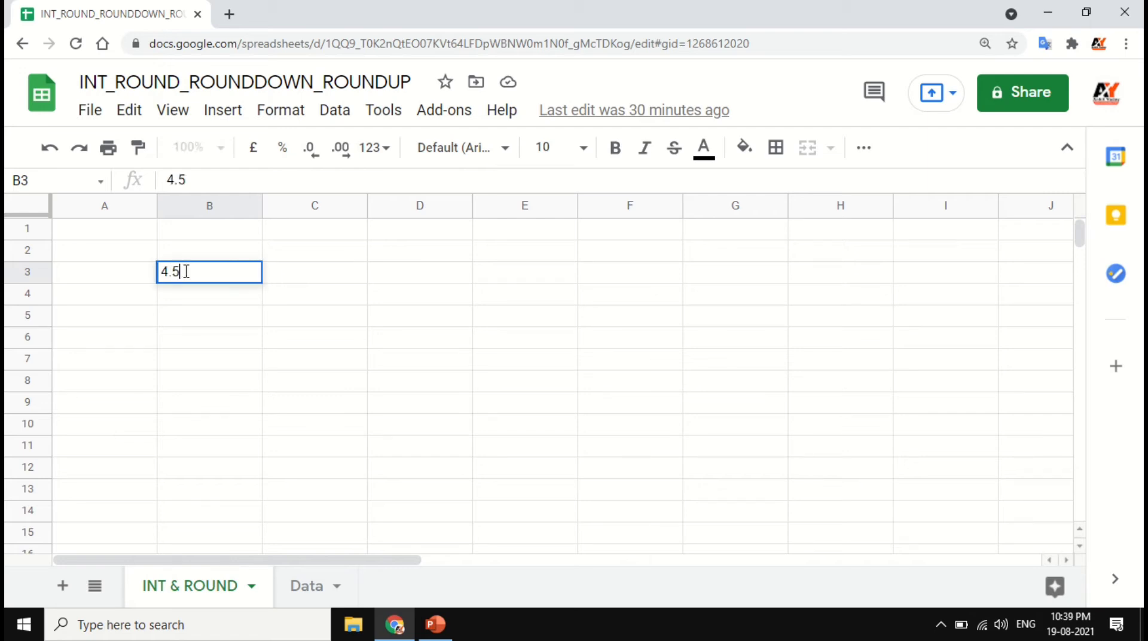
pyautogui.press('Return')
pyautogui.click(221, 279)
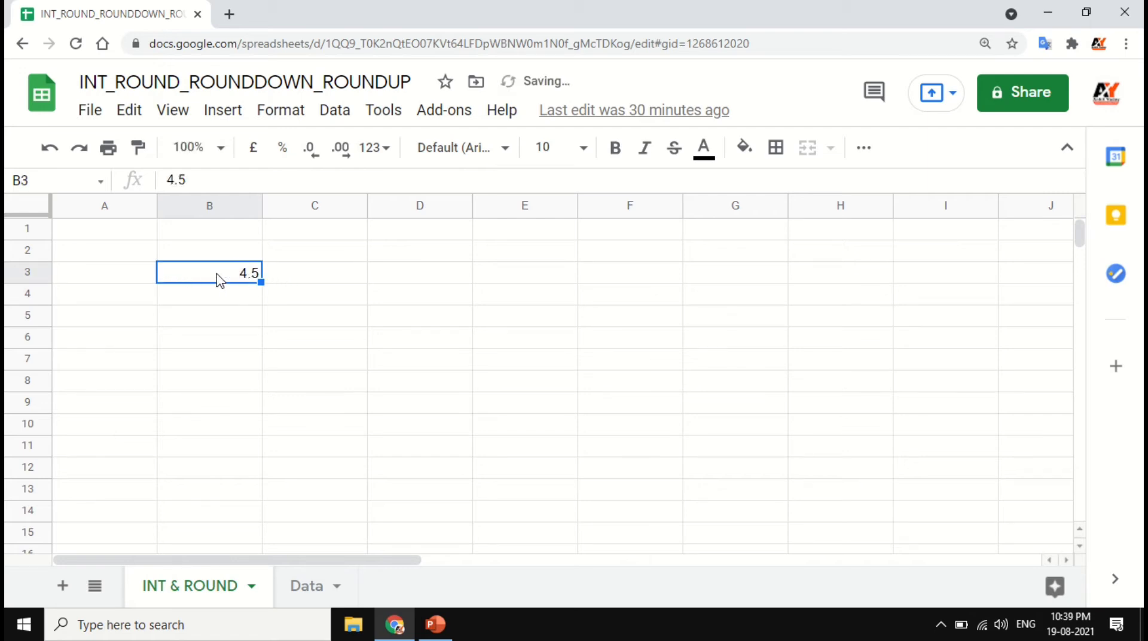
pyautogui.click(234, 259)
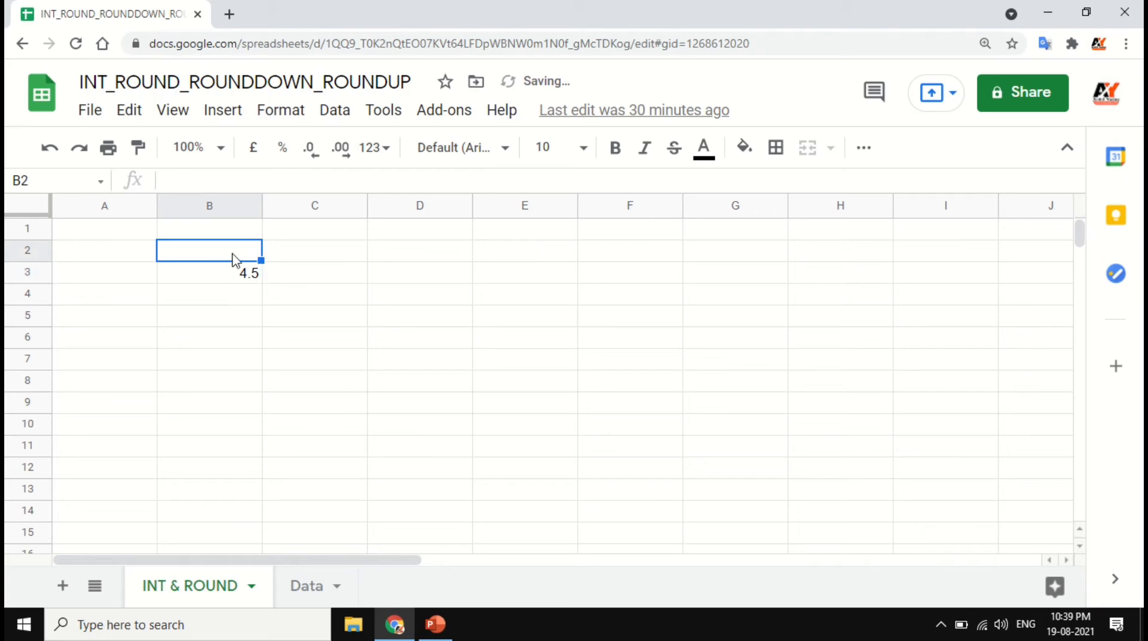
pyautogui.click(235, 298)
# Step: Enter the formula =INT(B3) in cell C3 to round the value beside it down to an integer
pyautogui.click(279, 277)
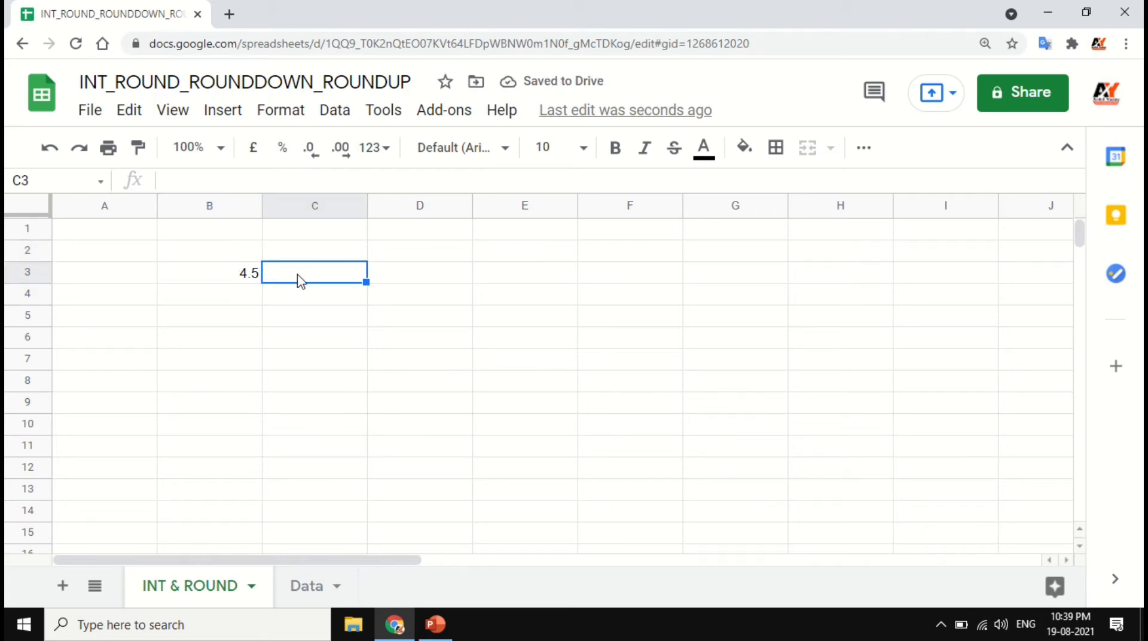
pyautogui.write('=in')
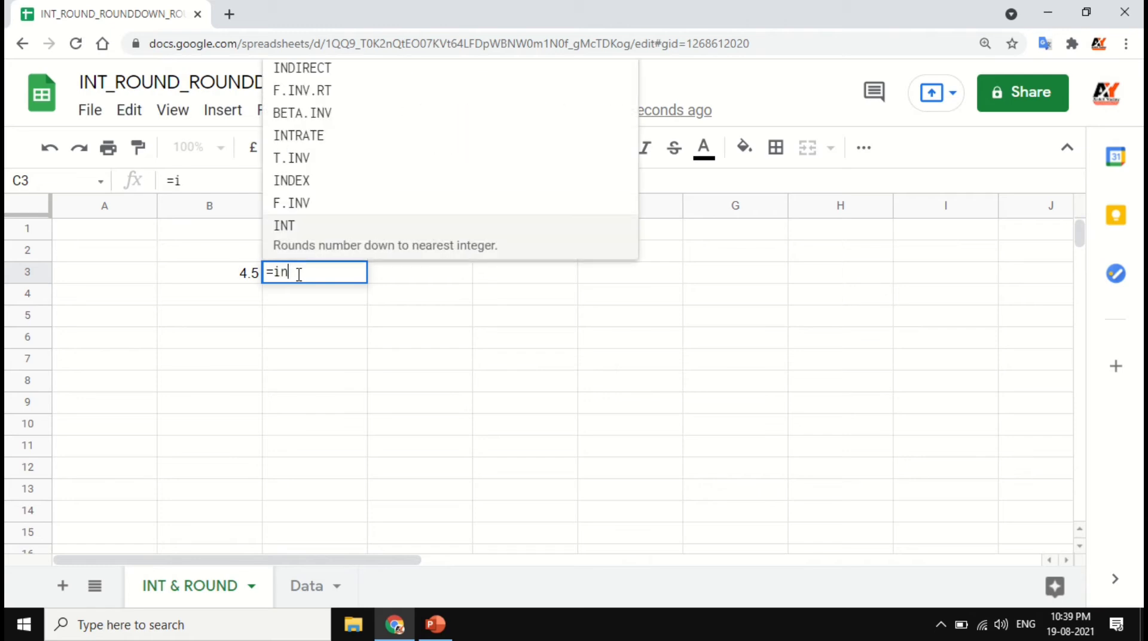
pyautogui.write('t')
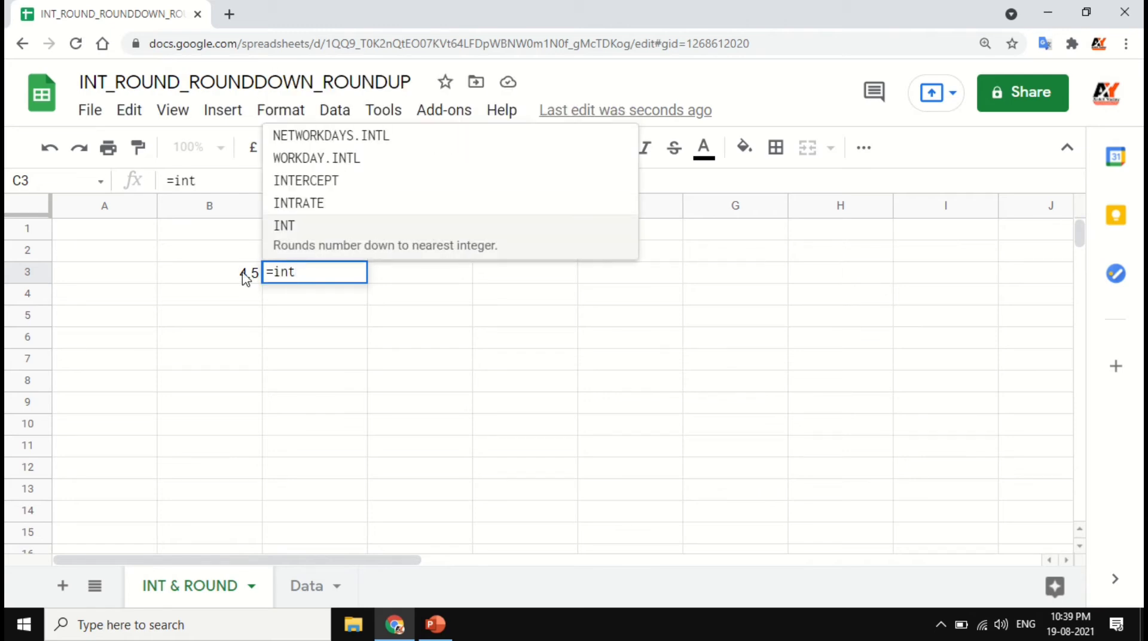
pyautogui.press('Tab')
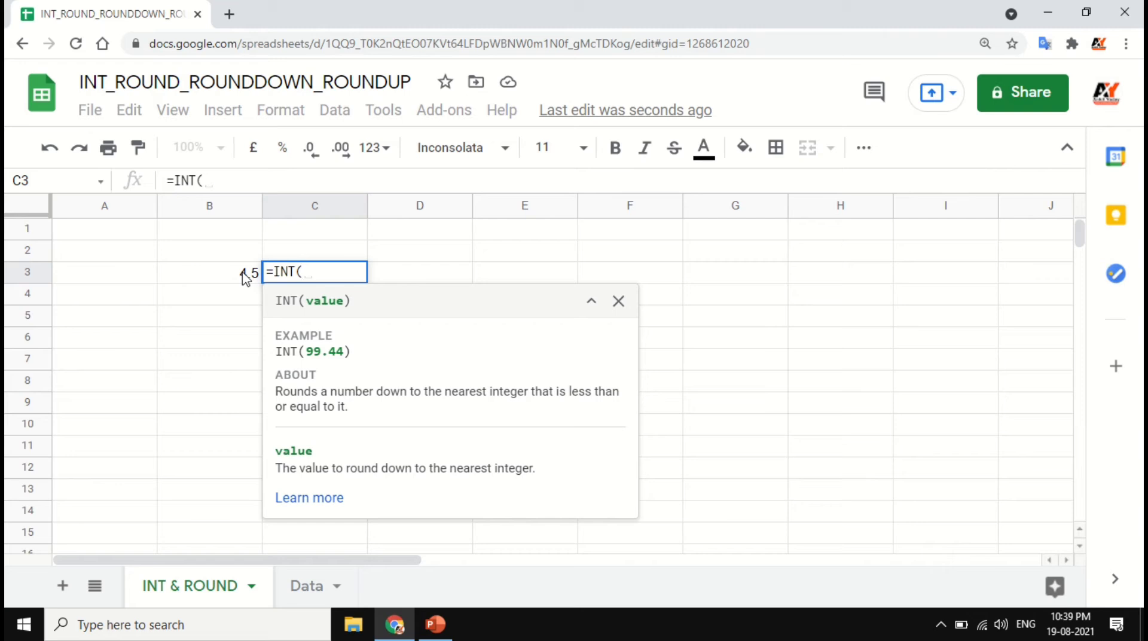
pyautogui.click(245, 277)
pyautogui.write(')')
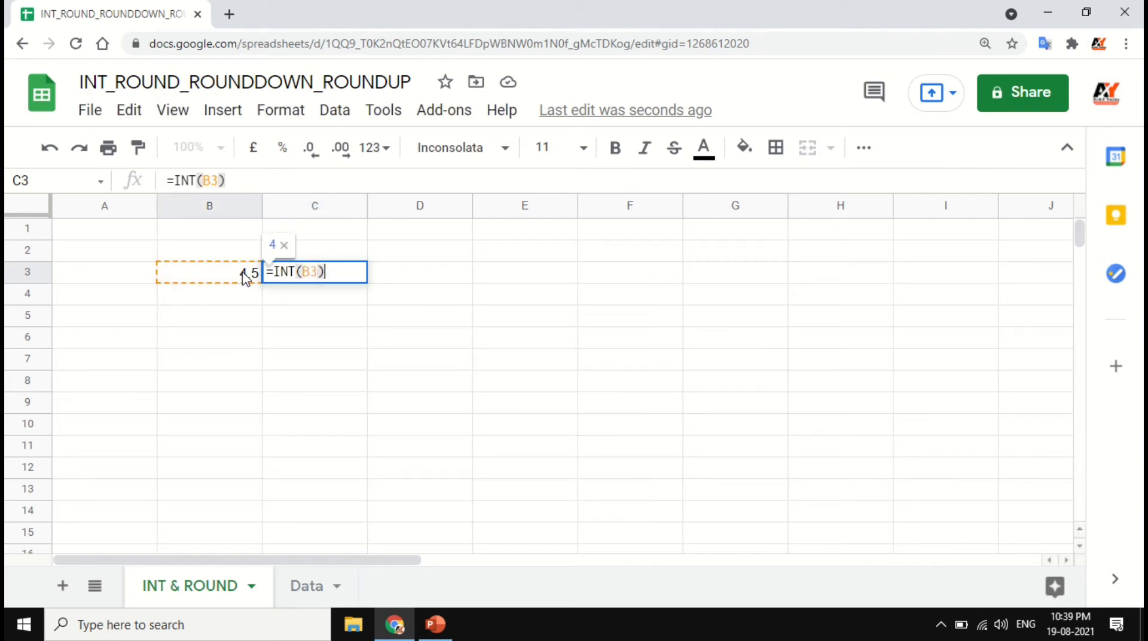
pyautogui.press('Return')
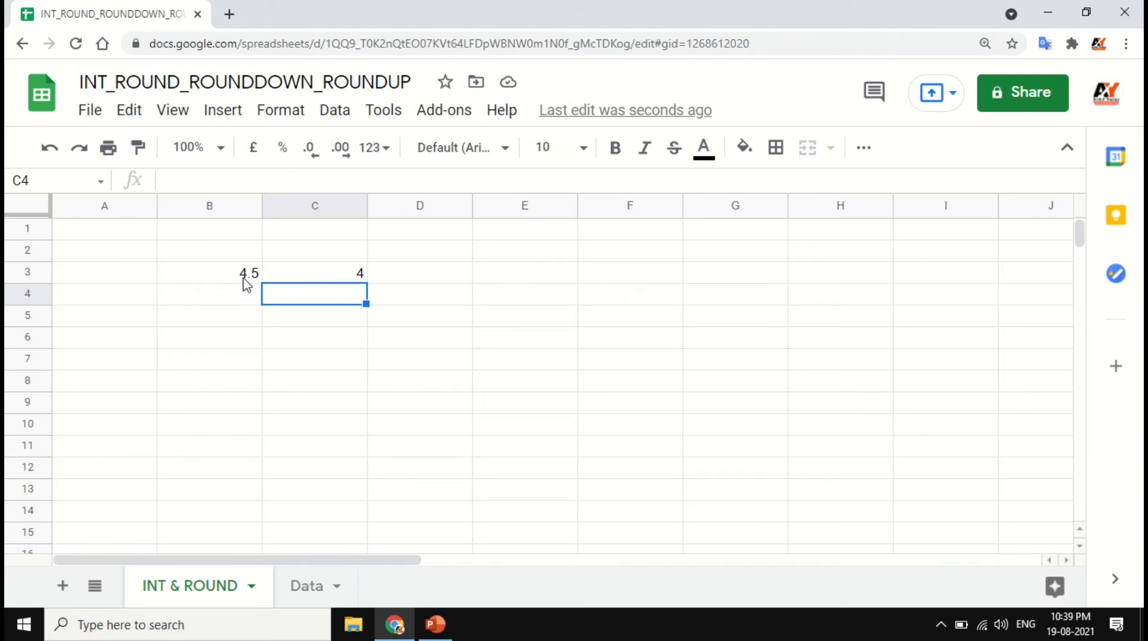
pyautogui.click(308, 276)
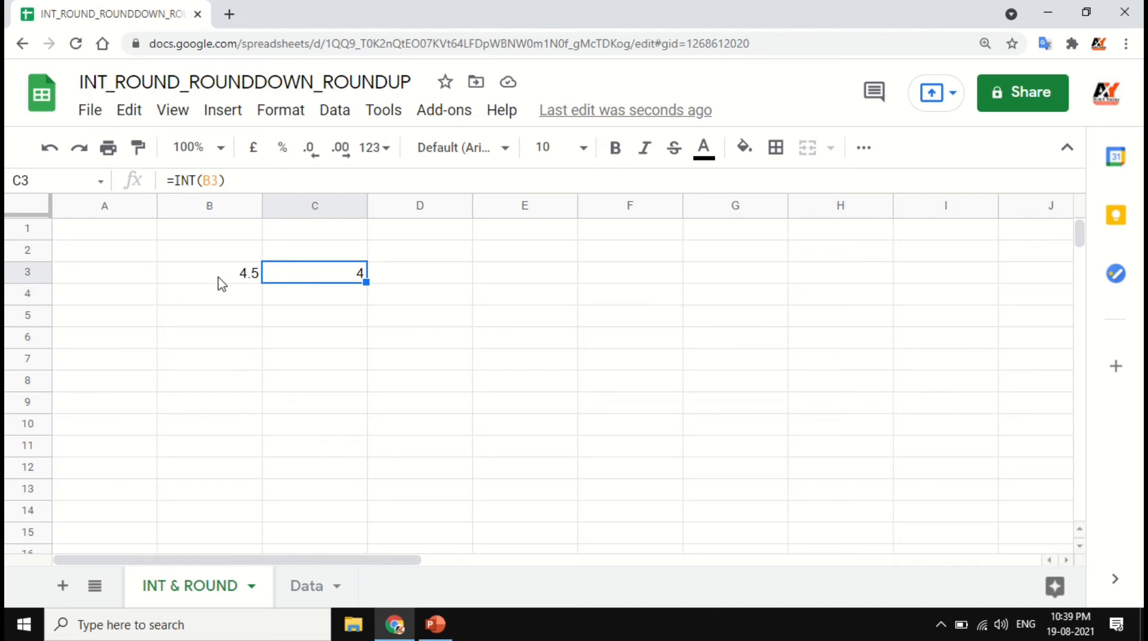
# Step: Add the values 5.6 in cell B4 and 6.9 in cell B5
pyautogui.click(237, 295)
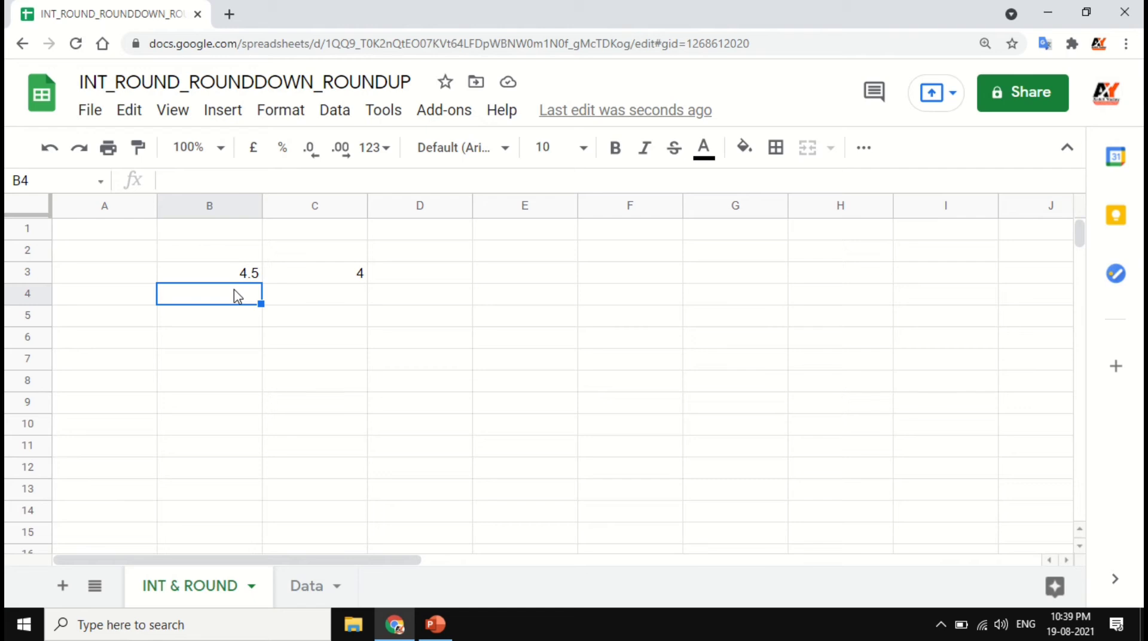
pyautogui.write('5.6')
pyautogui.press('Return')
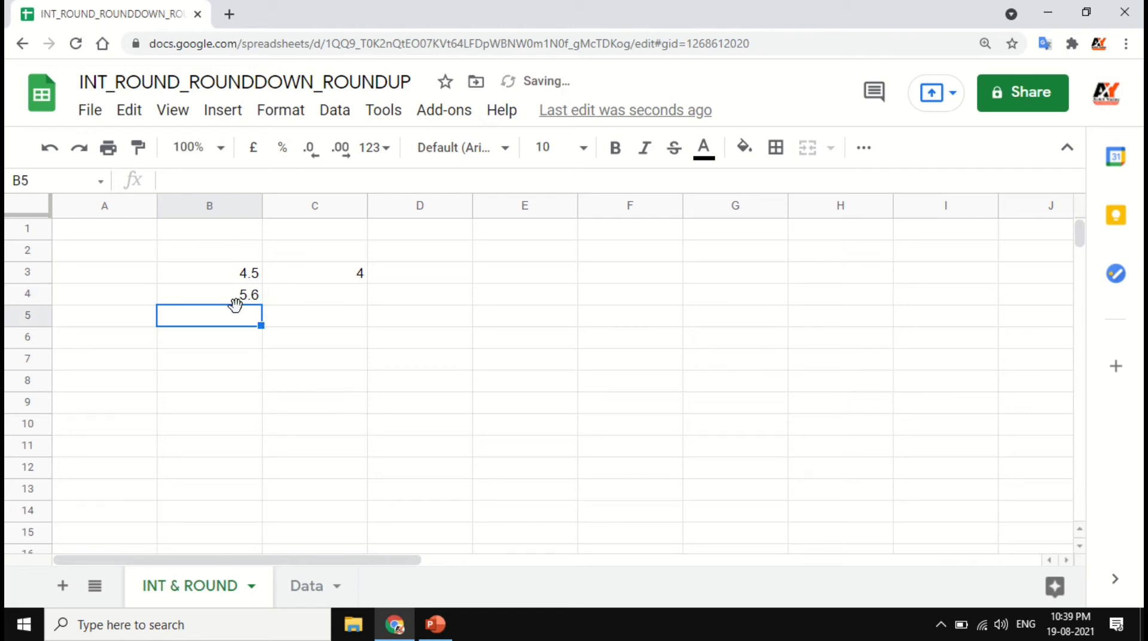
pyautogui.write('6.9')
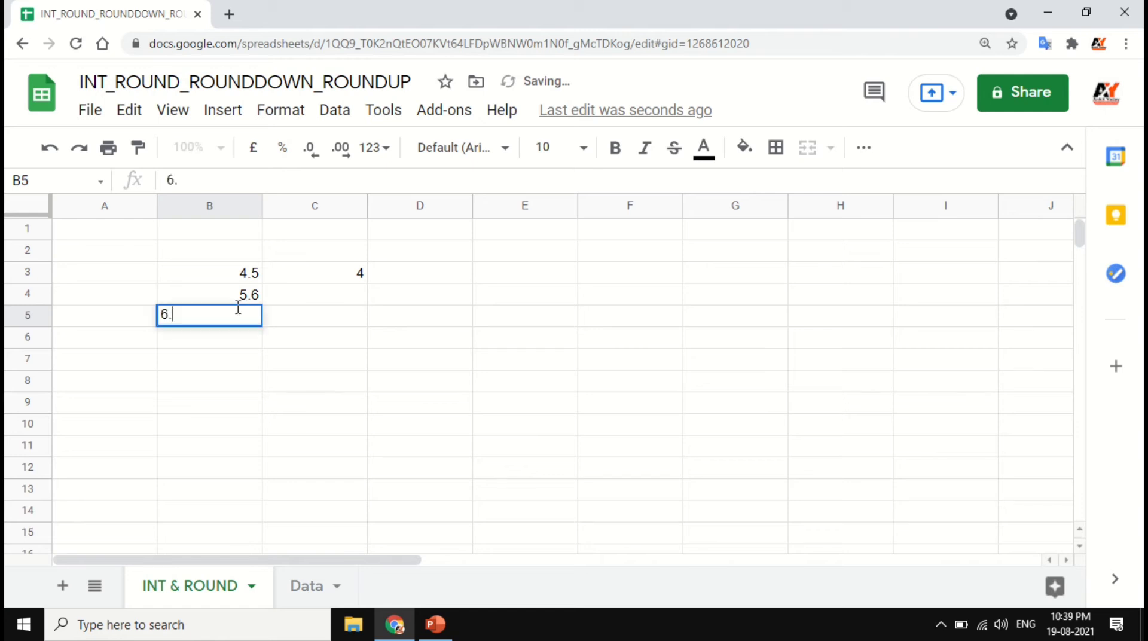
pyautogui.press('Return')
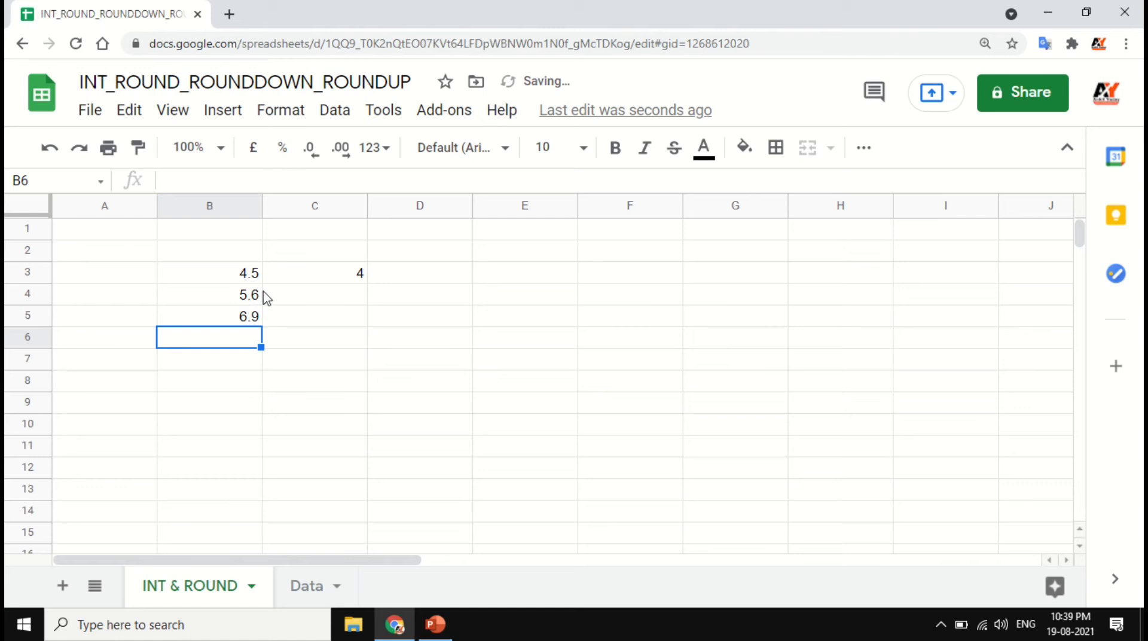
# Step: Copy the INT formula from C3 down through cell C5
pyautogui.click(302, 283)
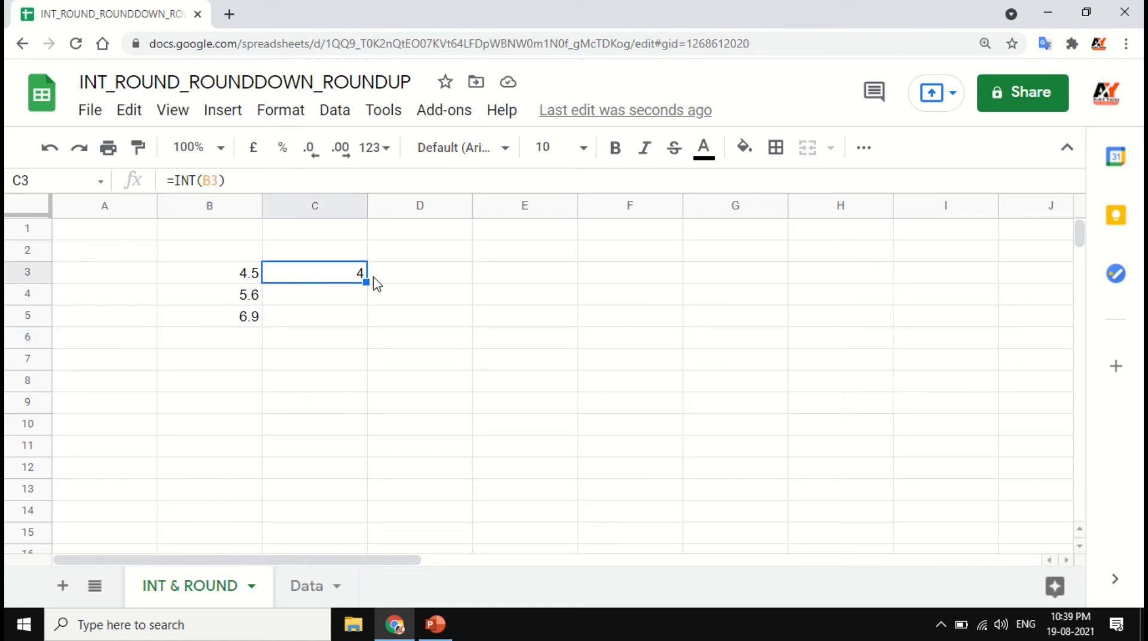
pyautogui.moveTo(366, 281); pyautogui.dragTo(366, 326)
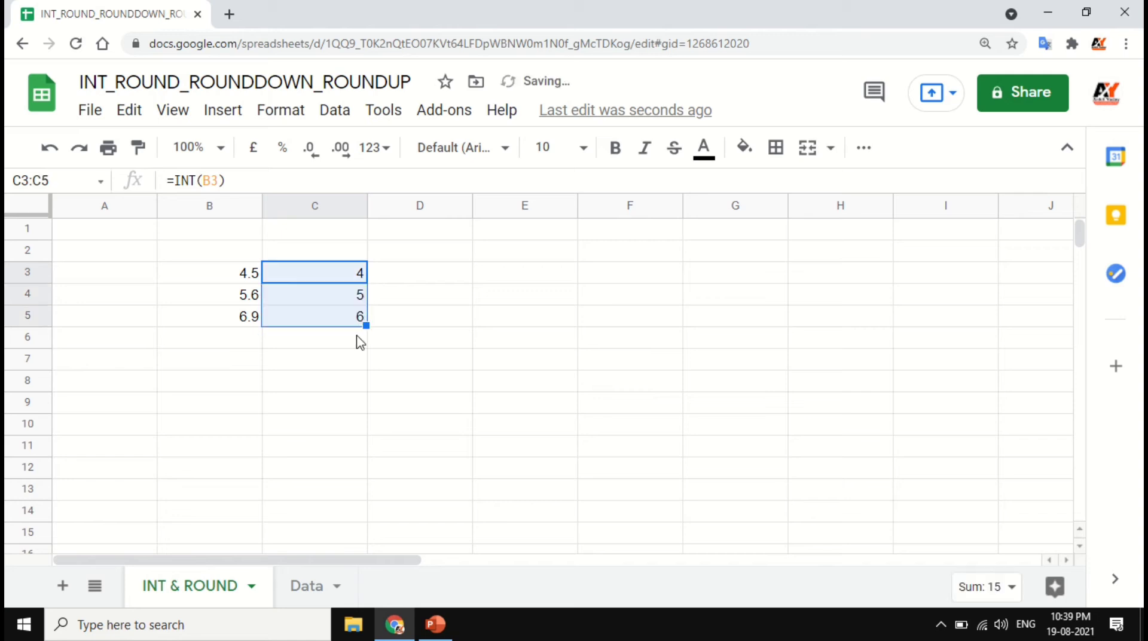
pyautogui.click(245, 328)
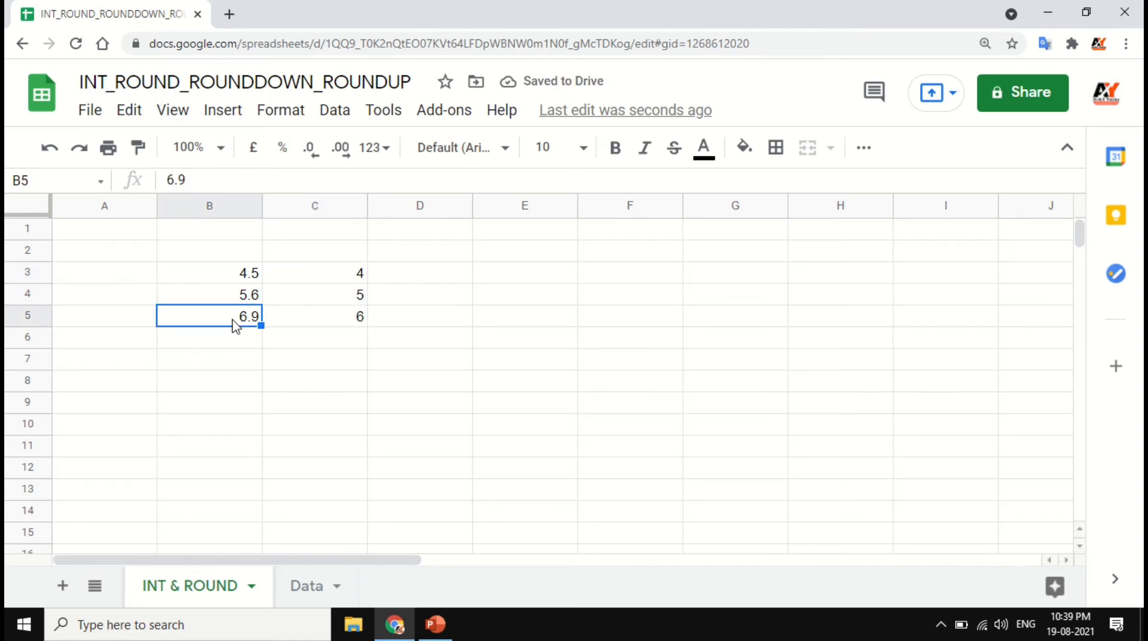
pyautogui.click(323, 328)
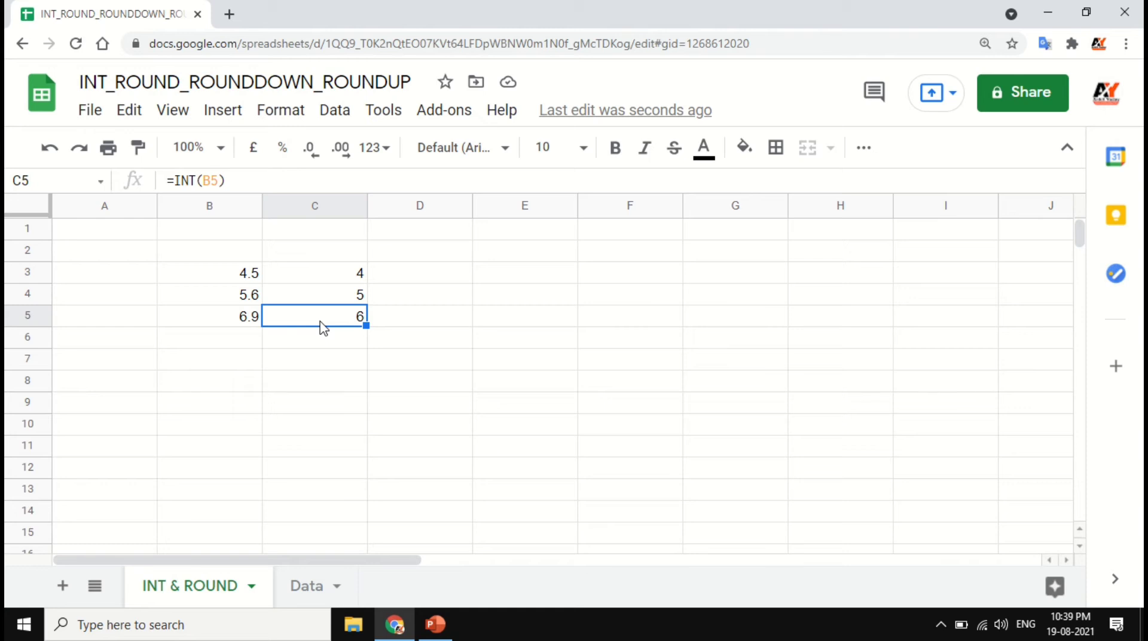
# Step: Enter -5.8 in cell B6 and fill the INT formula down into C6
pyautogui.click(225, 341)
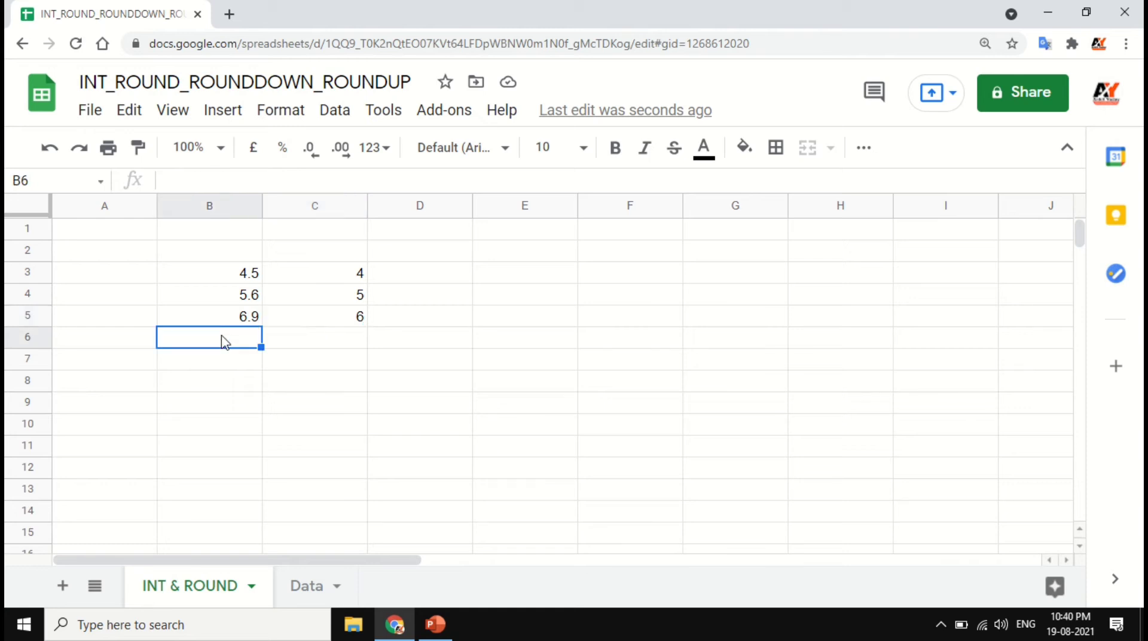
pyautogui.doubleClick(224, 338)
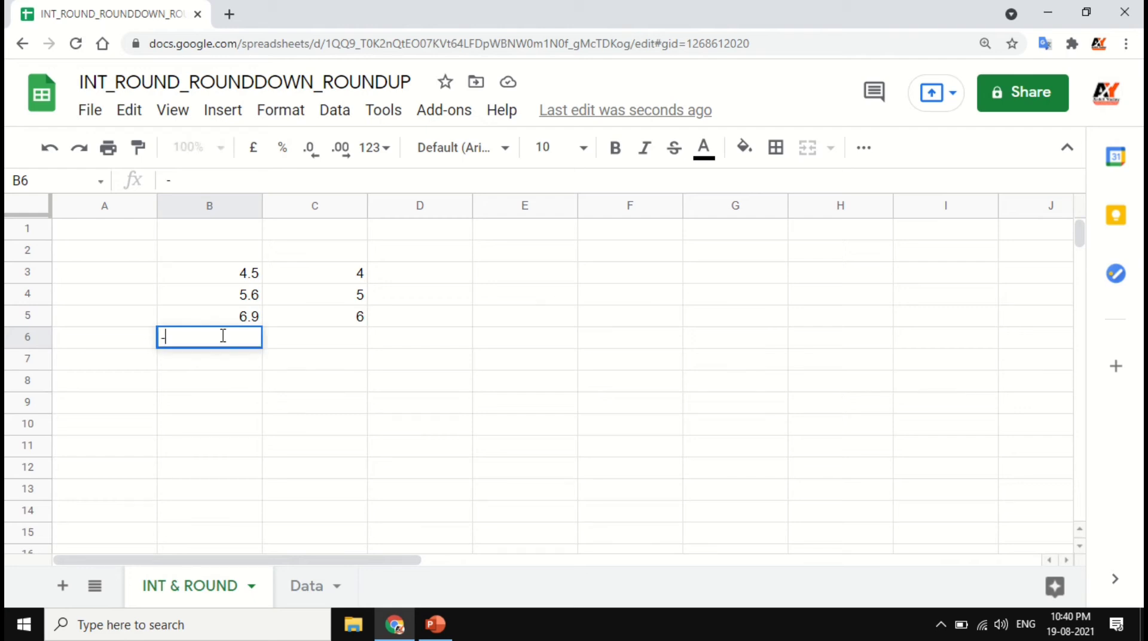
pyautogui.write('-5.8')
pyautogui.press('Tab')
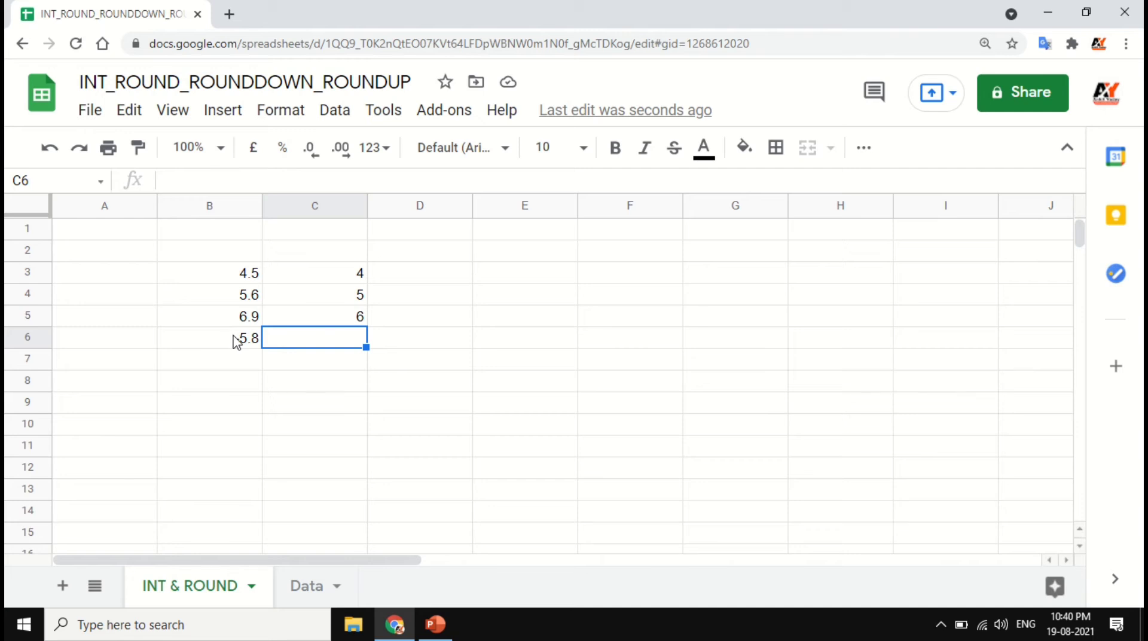
pyautogui.hotkey('ctrl', 'd')
pyautogui.click(244, 370)
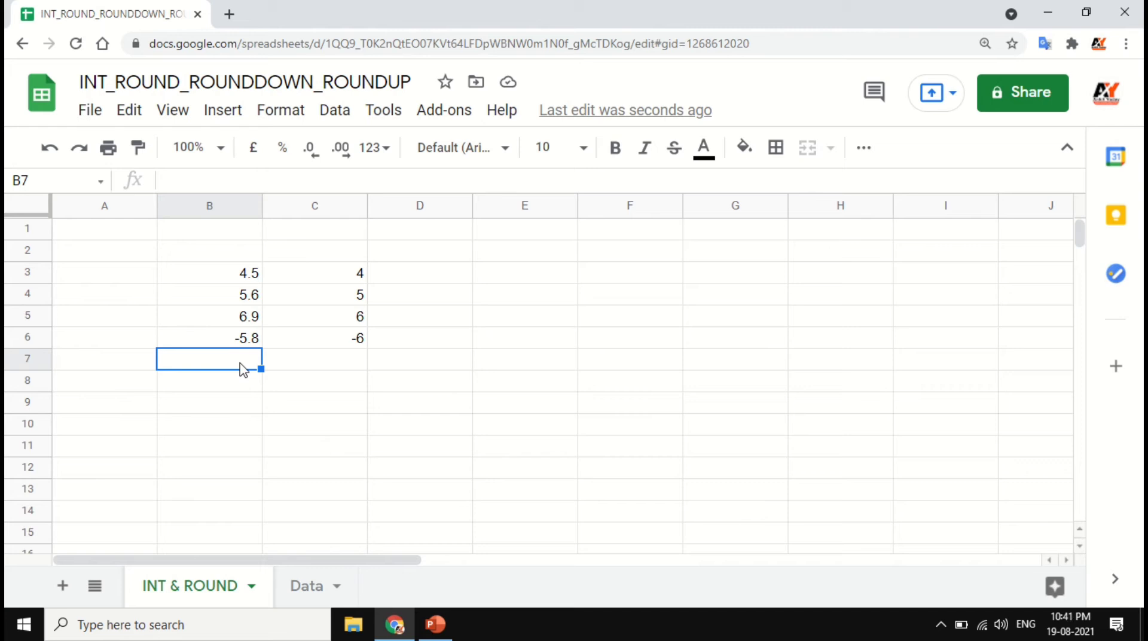
# Step: Label the columns in row 2 with the headers Value in B2, INT in C2 and ROUND in D2
pyautogui.click(235, 277)
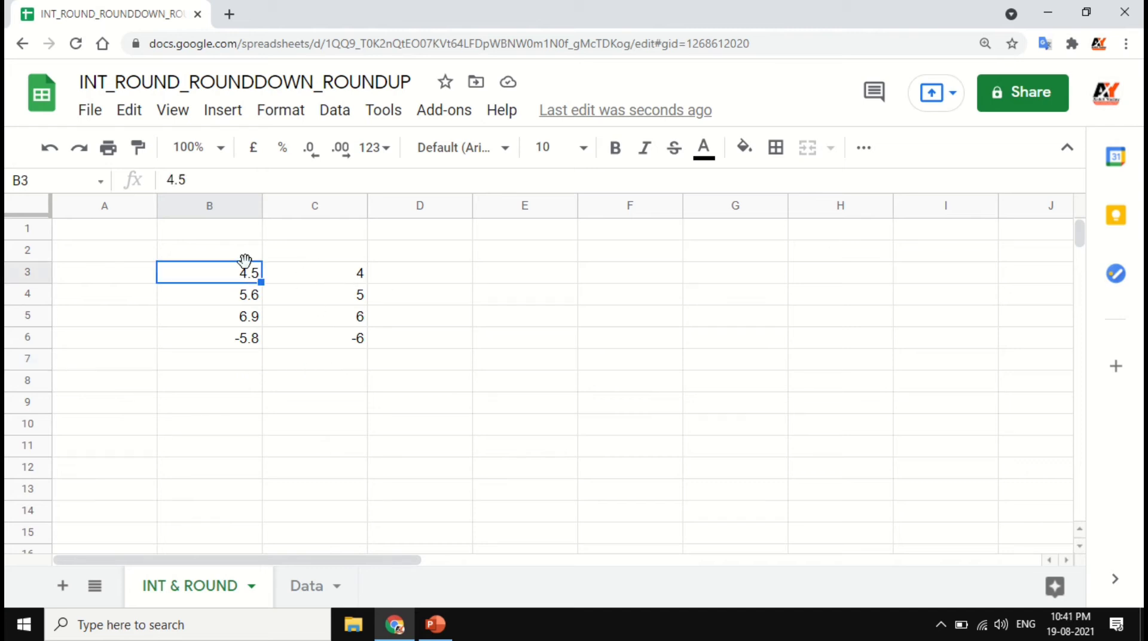
pyautogui.click(226, 258)
pyautogui.write('Vale')
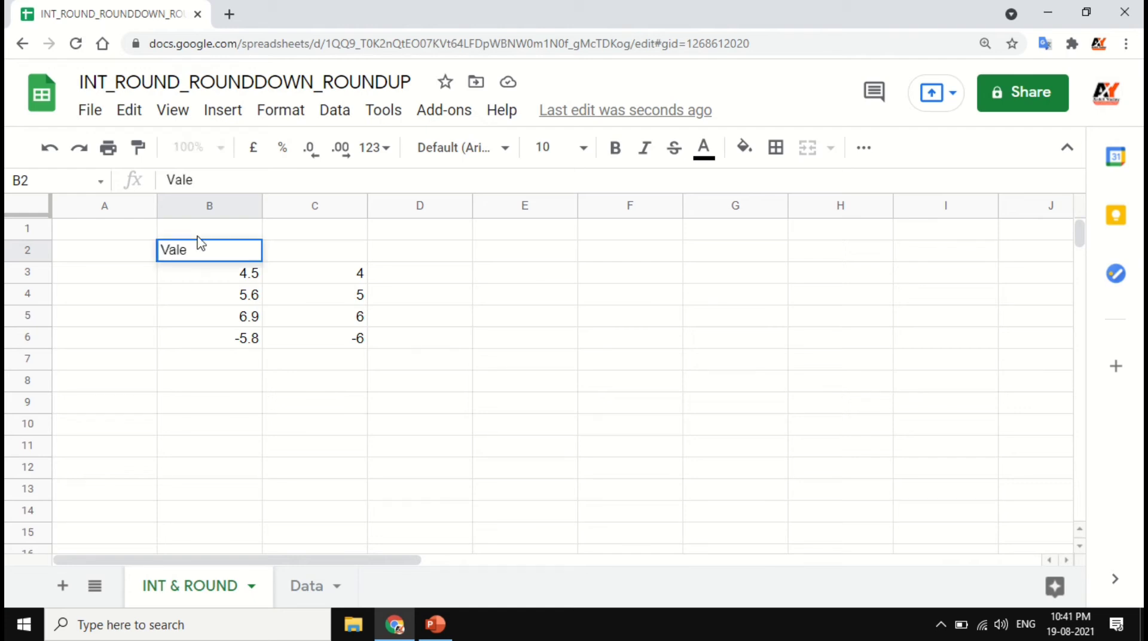
pyautogui.press('BackSpace')
pyautogui.write('ue')
pyautogui.press('Tab')
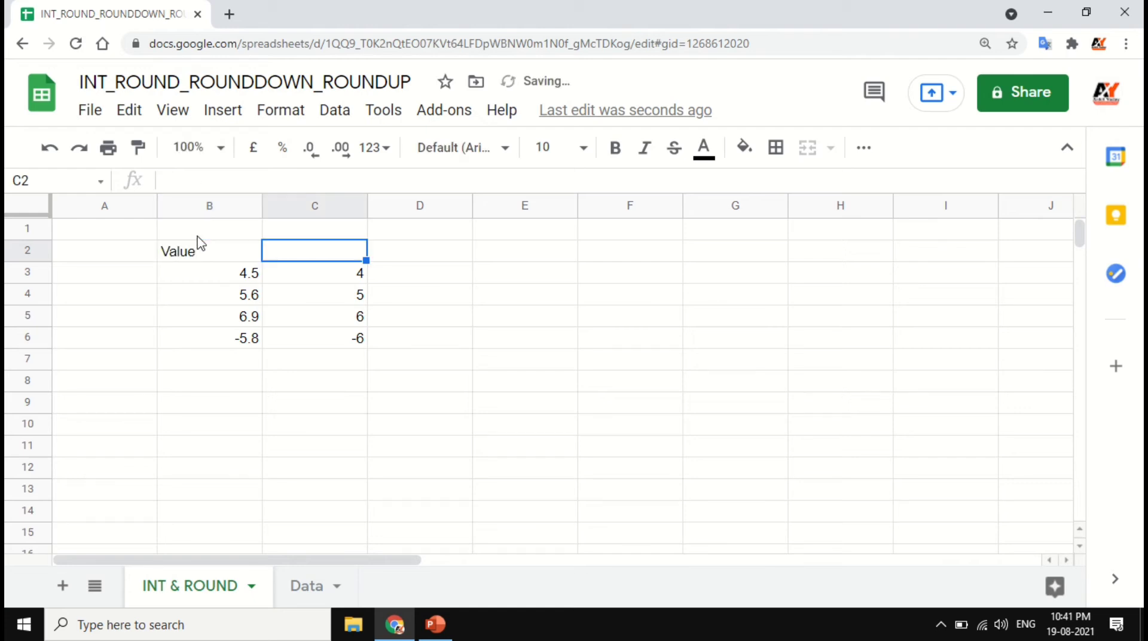
pyautogui.write('INT')
pyautogui.press('Tab')
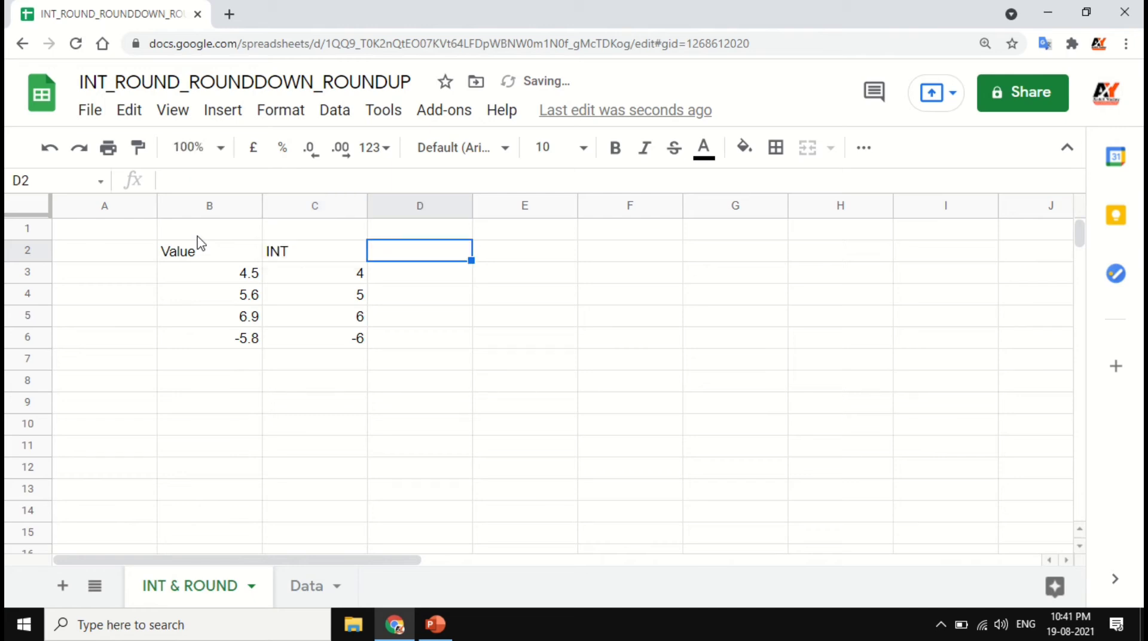
pyautogui.write('ROUND')
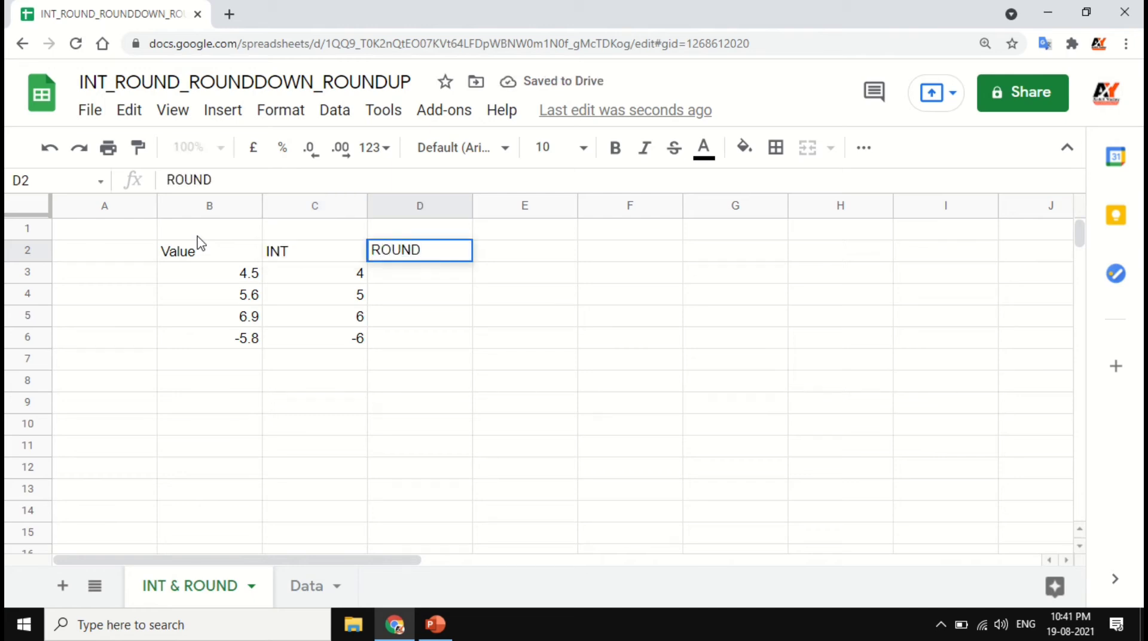
pyautogui.press('Tab')
pyautogui.press('Left')
# Step: Enter the formula =ROUND(B3) in cell D3 and fill it down through D6
pyautogui.click(433, 278)
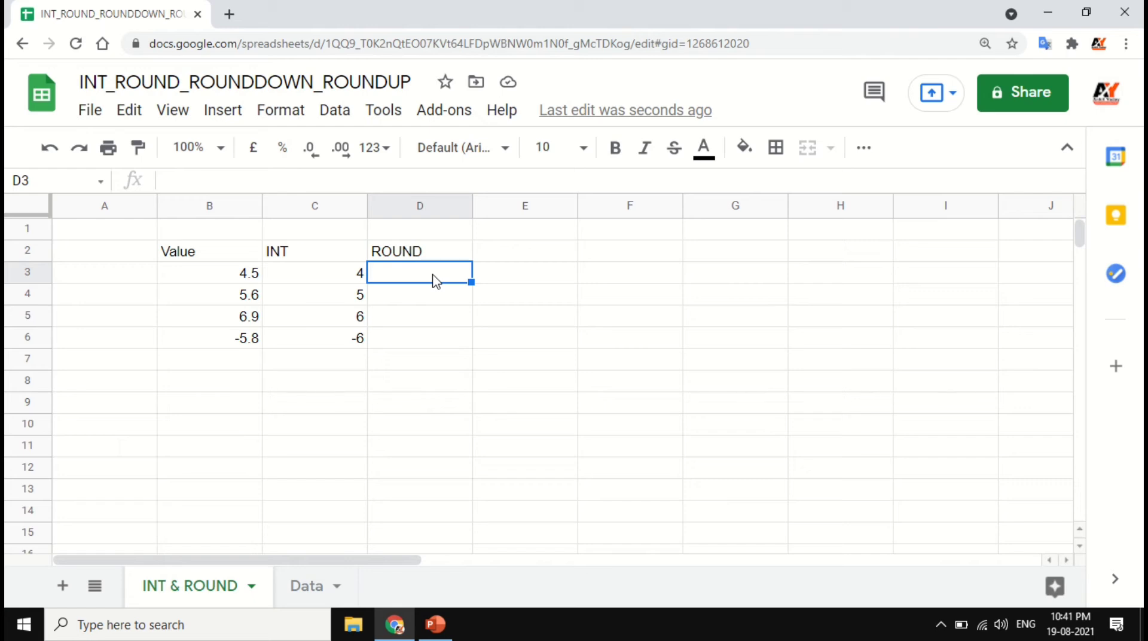
pyautogui.click(240, 360)
pyautogui.click(413, 260)
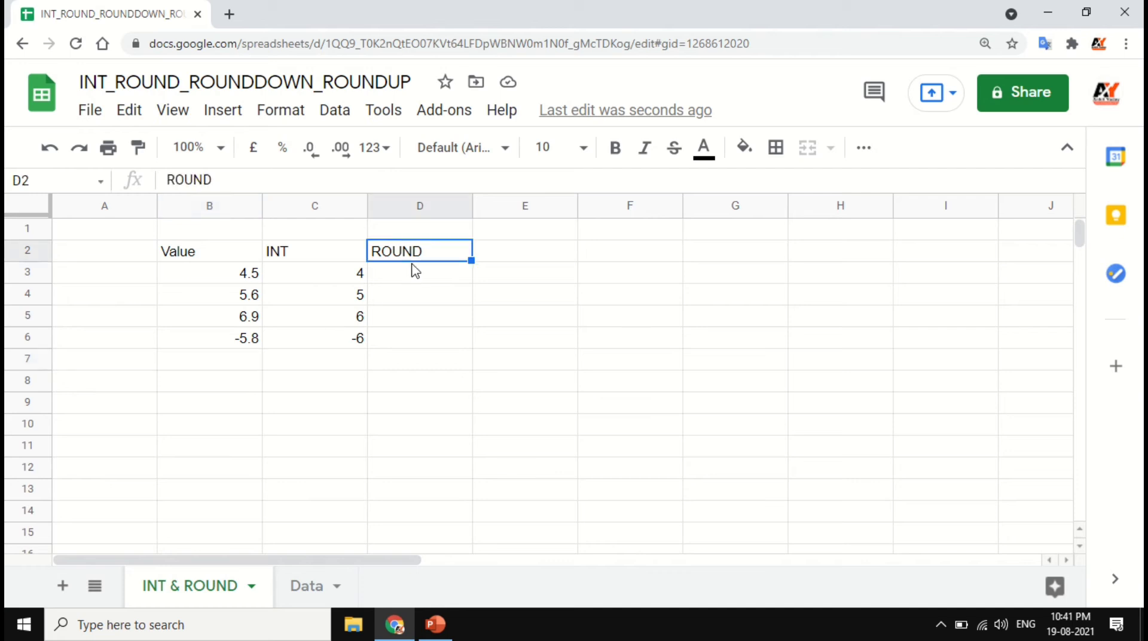
pyautogui.click(416, 271)
pyautogui.write('=')
pyautogui.write('roun')
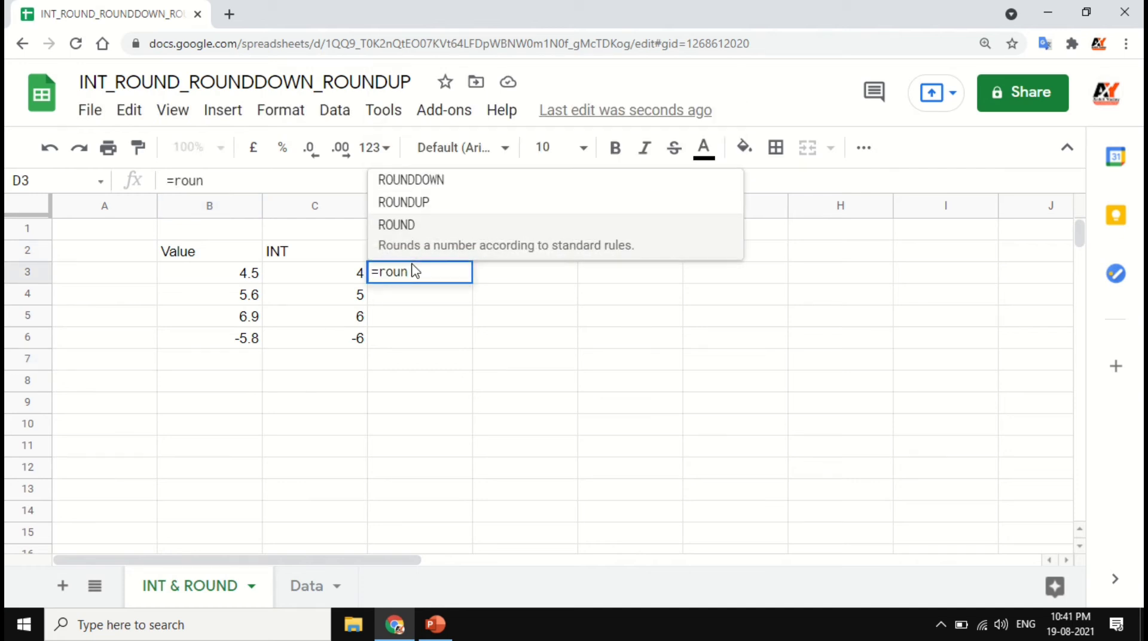
pyautogui.write('d(')
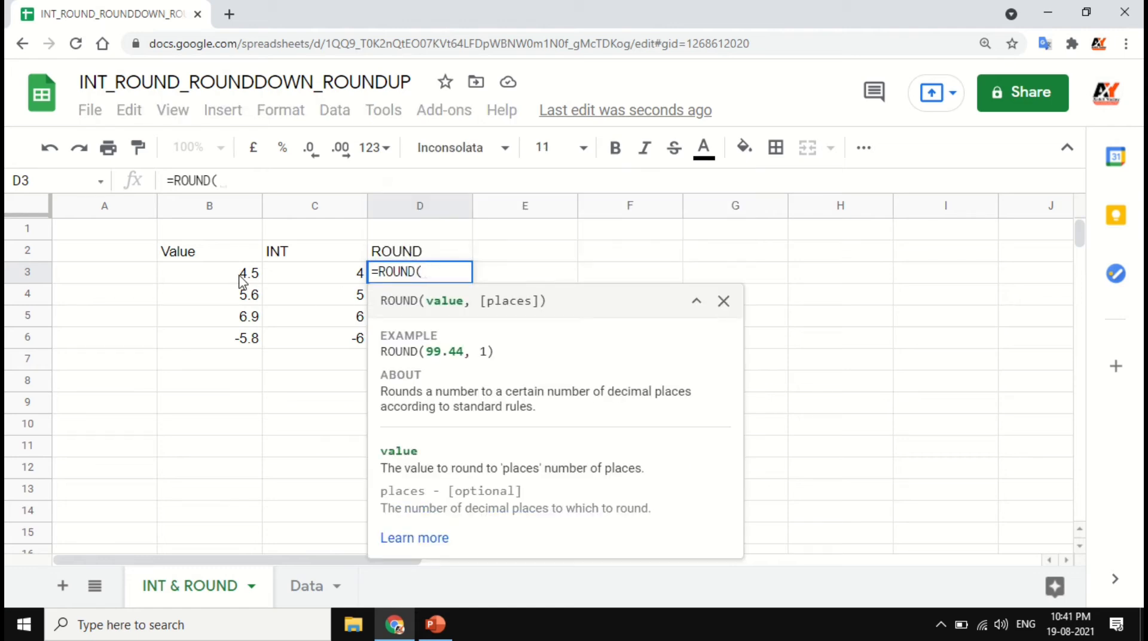
pyautogui.click(243, 283)
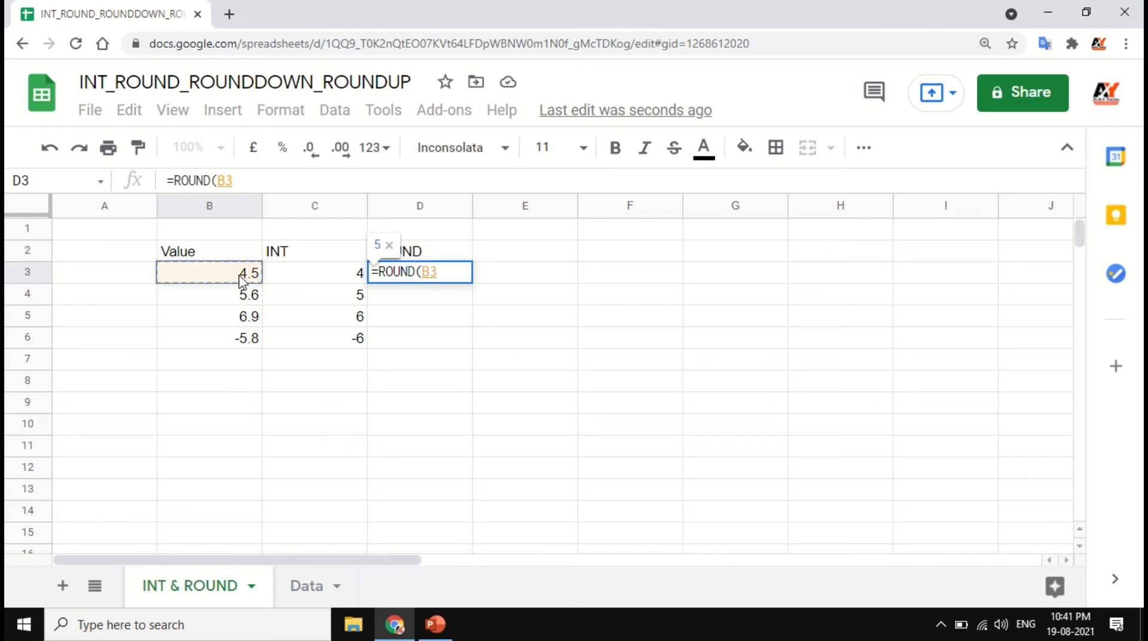
pyautogui.write(',')
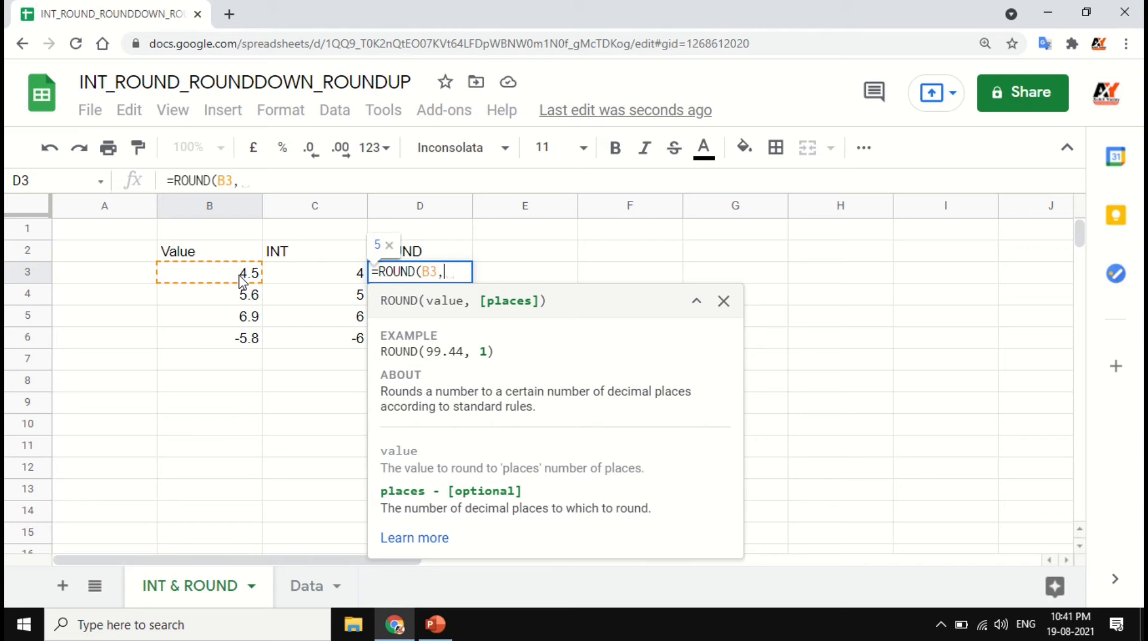
pyautogui.press('BackSpace')
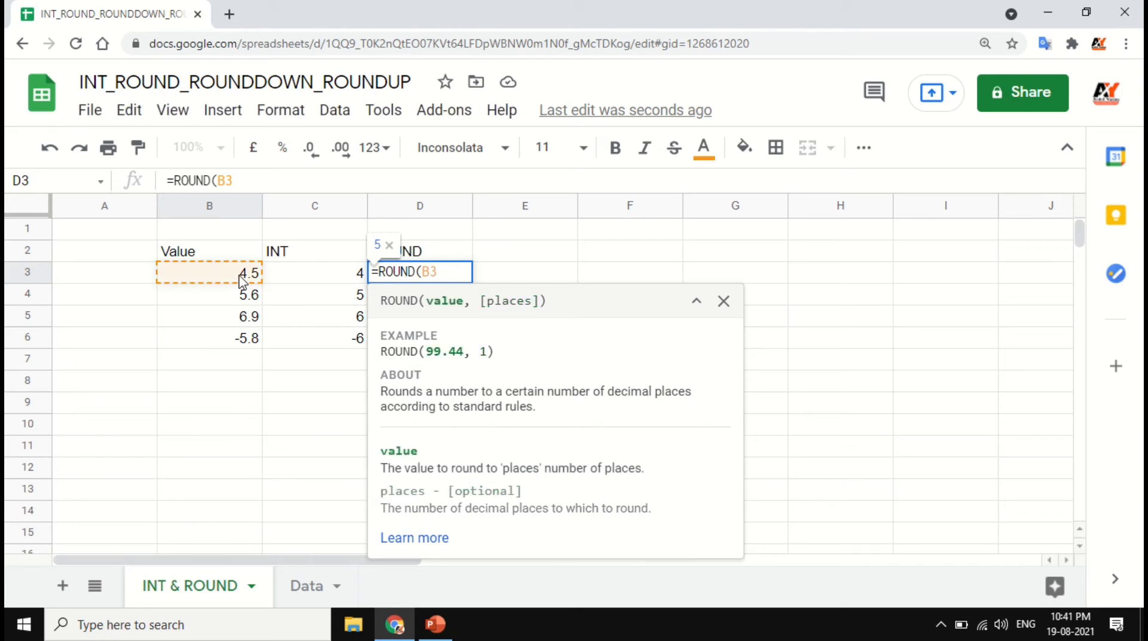
pyautogui.write(')')
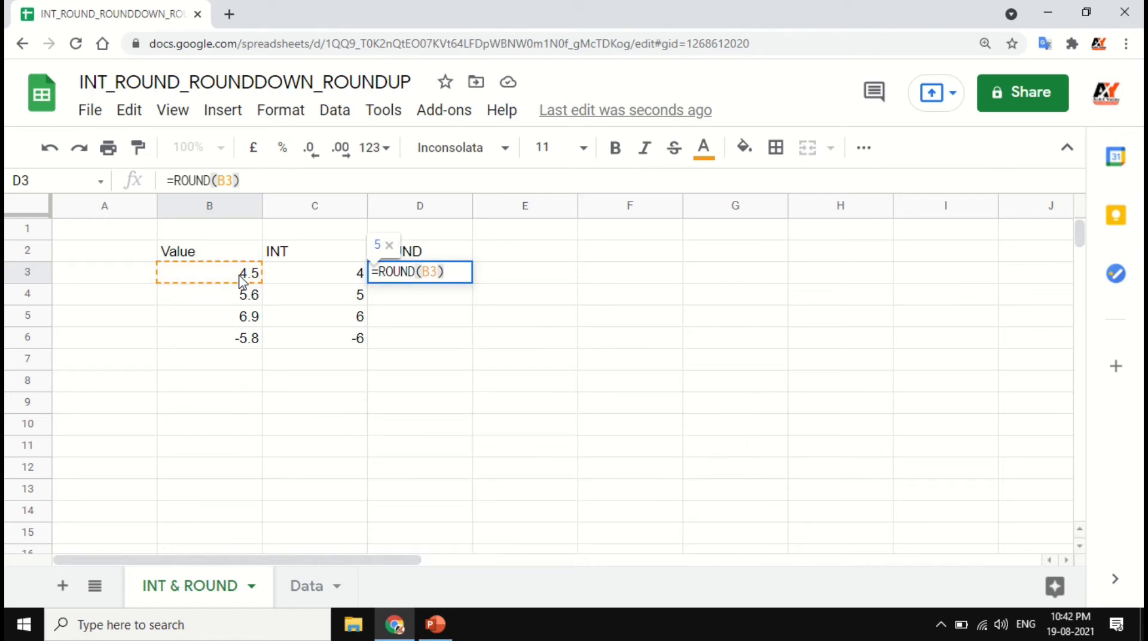
pyautogui.press('Return')
pyautogui.click(497, 407)
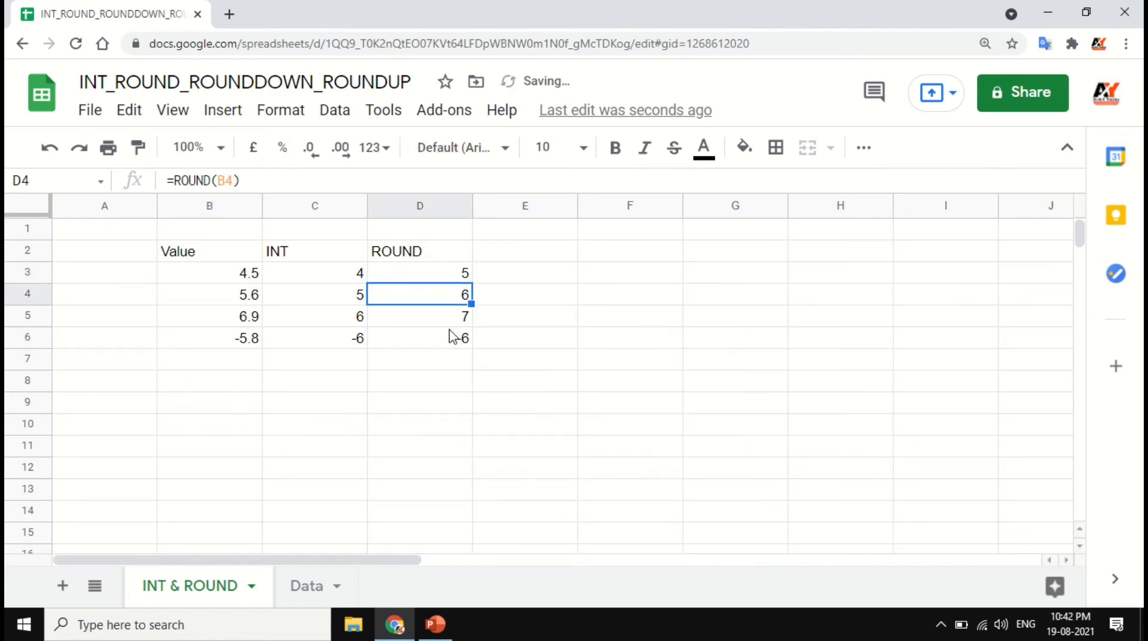
pyautogui.click(434, 279)
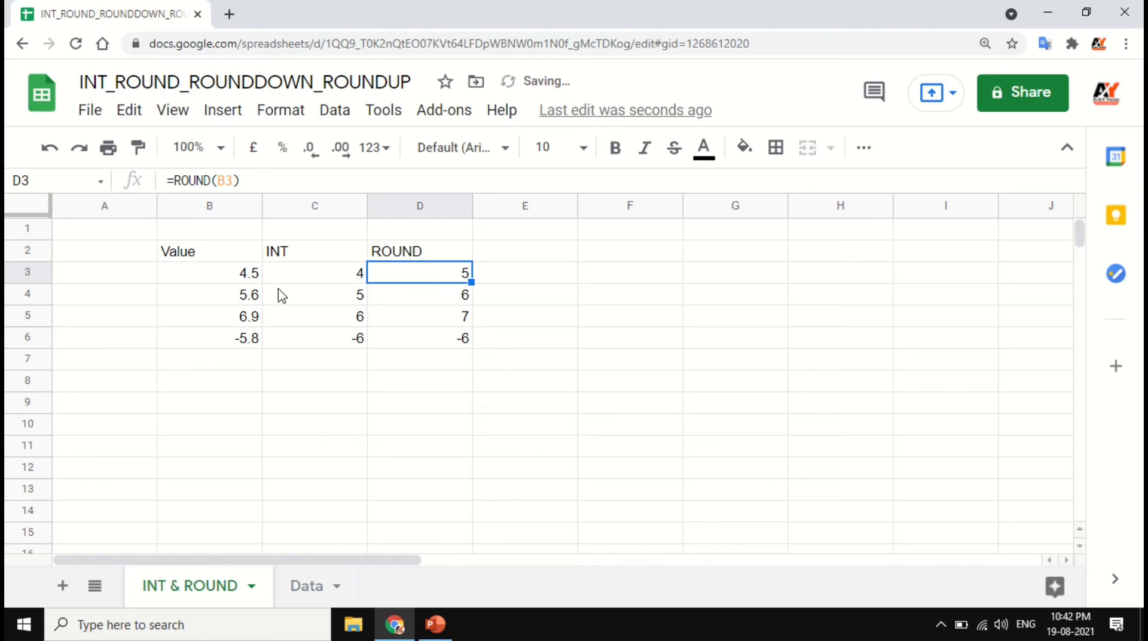
pyautogui.click(244, 280)
pyautogui.click(425, 280)
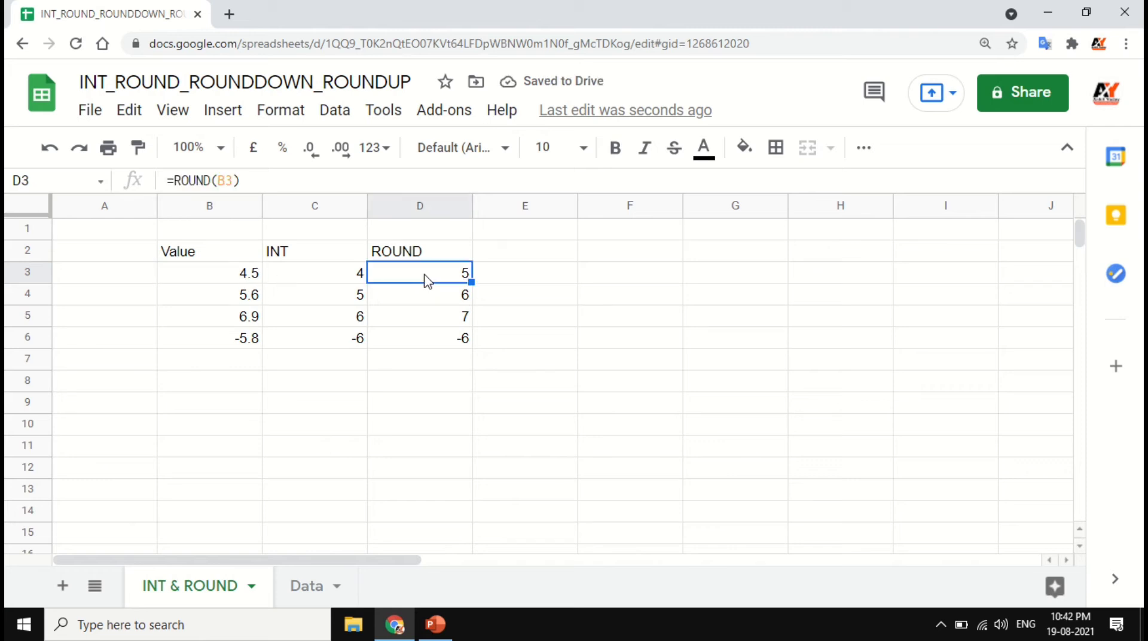
pyautogui.click(245, 299)
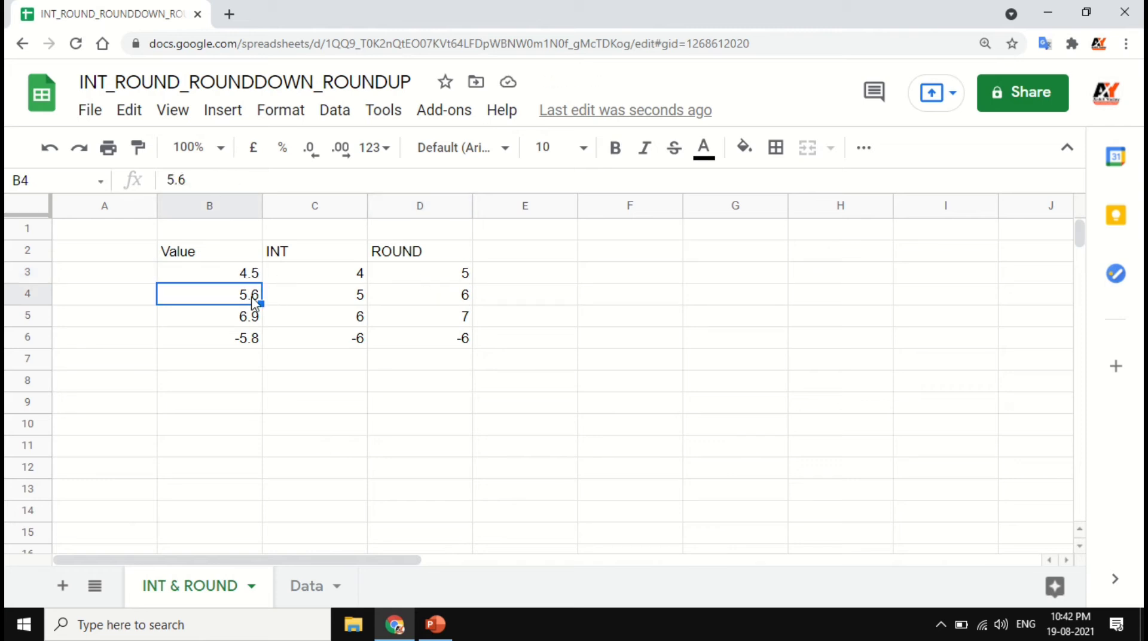
pyautogui.click(466, 299)
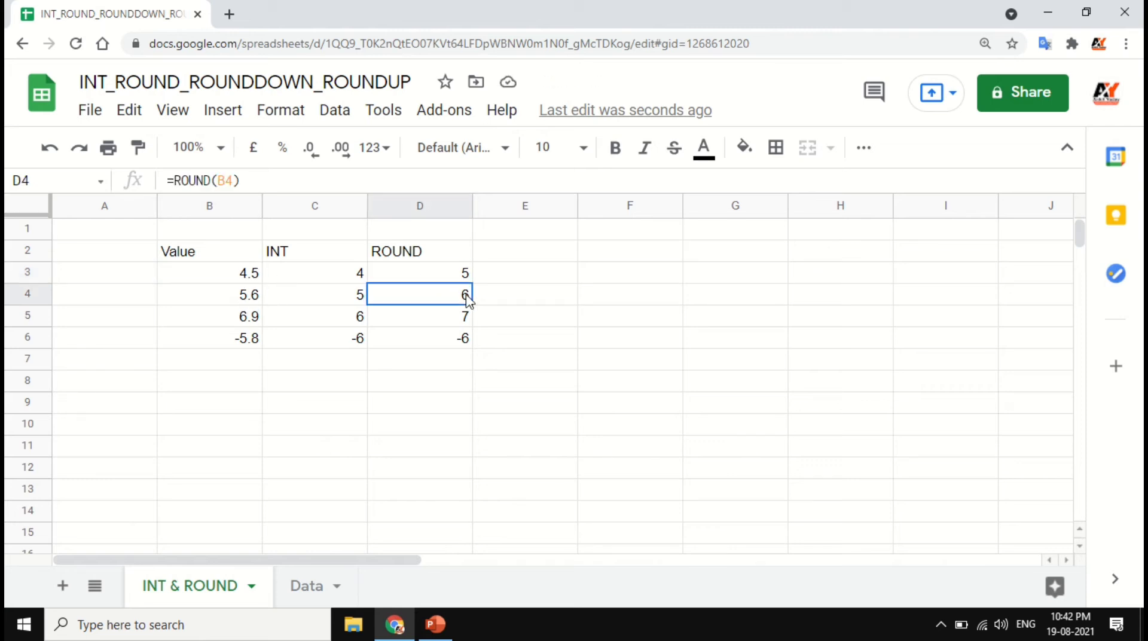
# Step: Set the value in cell B7 to 6.7 and check its INT and ROUND formulas in C7 and D7
pyautogui.click(233, 364)
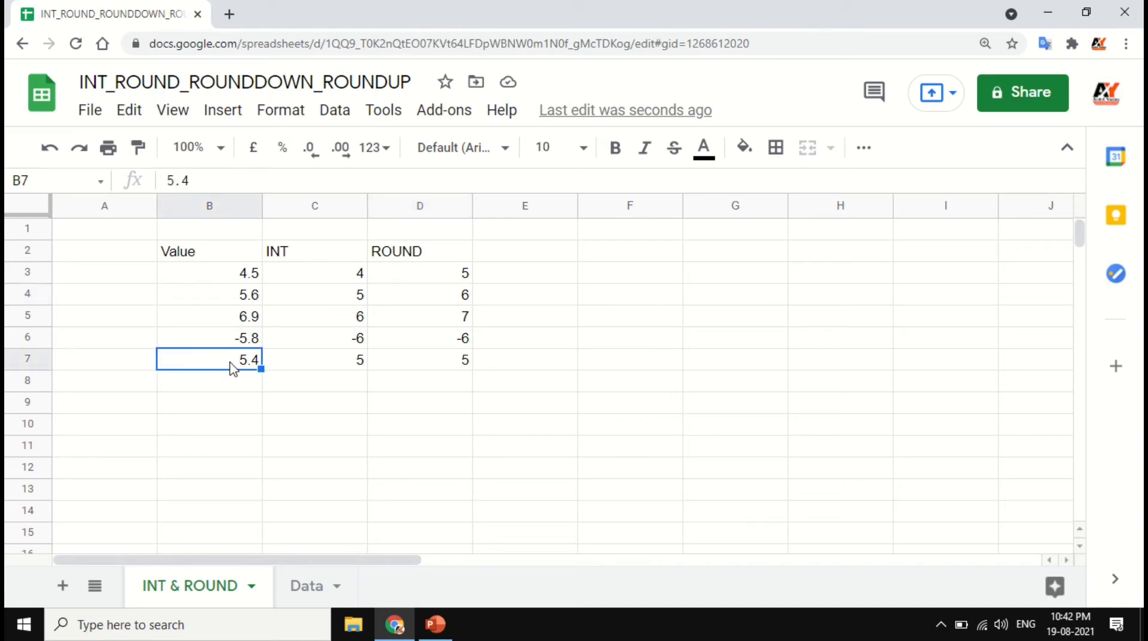
pyautogui.write('6.7')
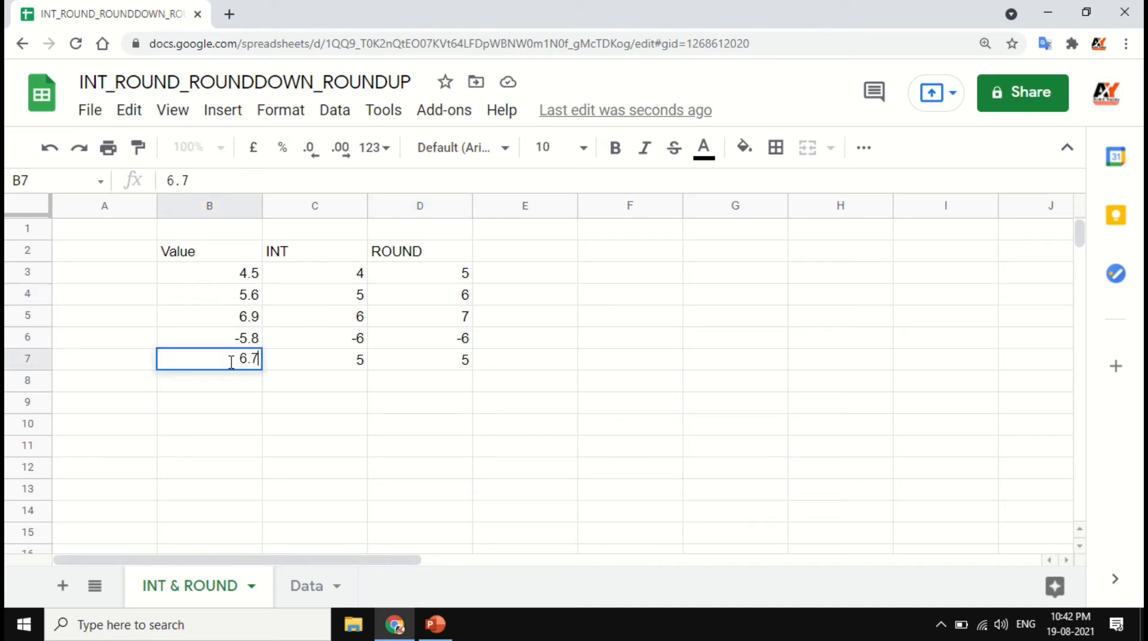
pyautogui.press('Tab')
pyautogui.click(455, 365)
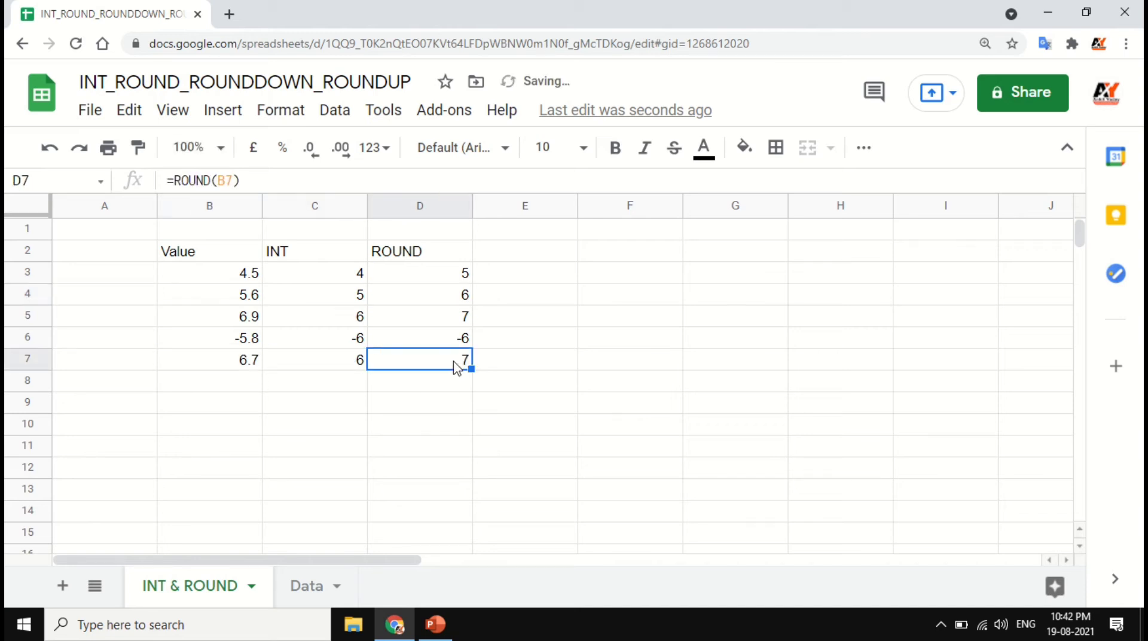
pyautogui.click(340, 372)
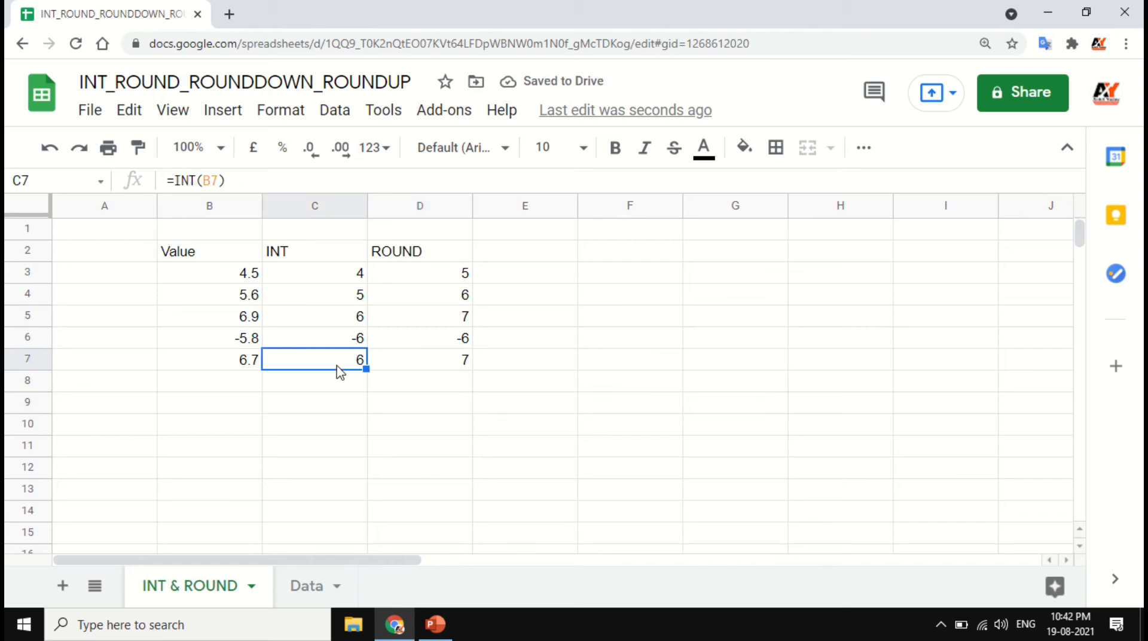
# Step: Enter 3.2 in cell B8 and fill the INT and ROUND formulas down into C8 and D8
pyautogui.click(226, 387)
pyautogui.click(327, 389)
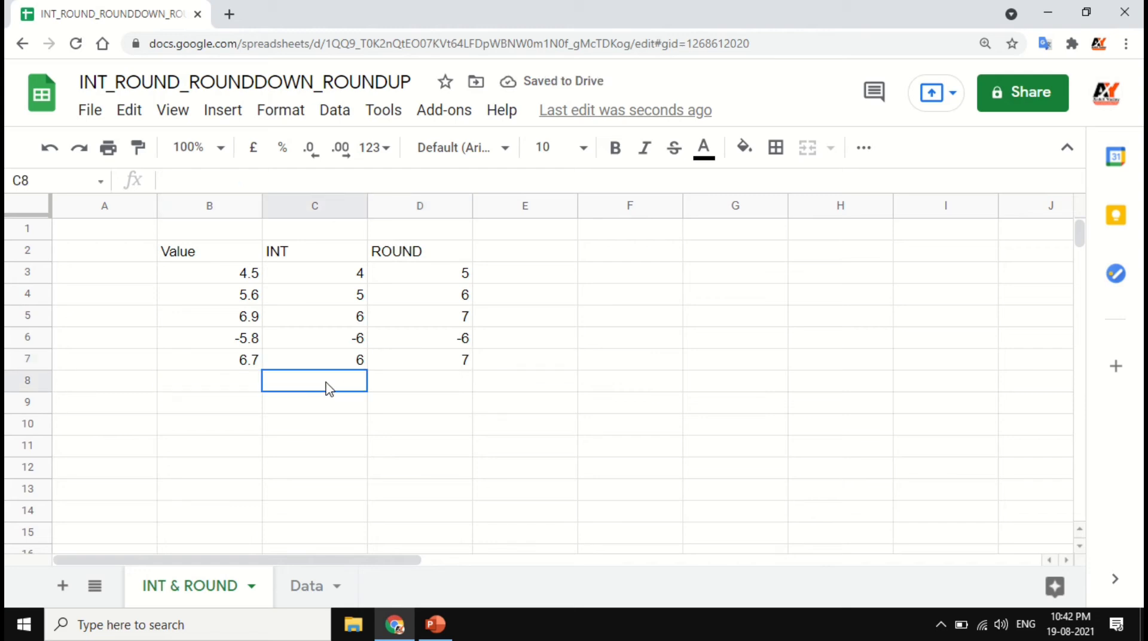
pyautogui.click(183, 389)
pyautogui.write('3.')
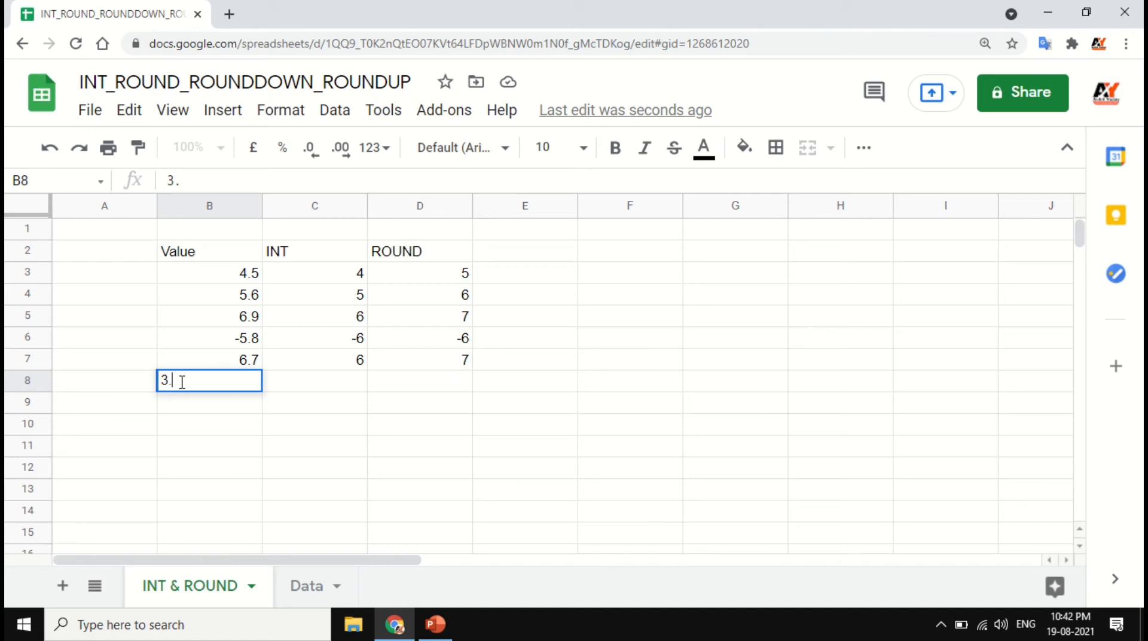
pyautogui.write('2')
pyautogui.press('Tab')
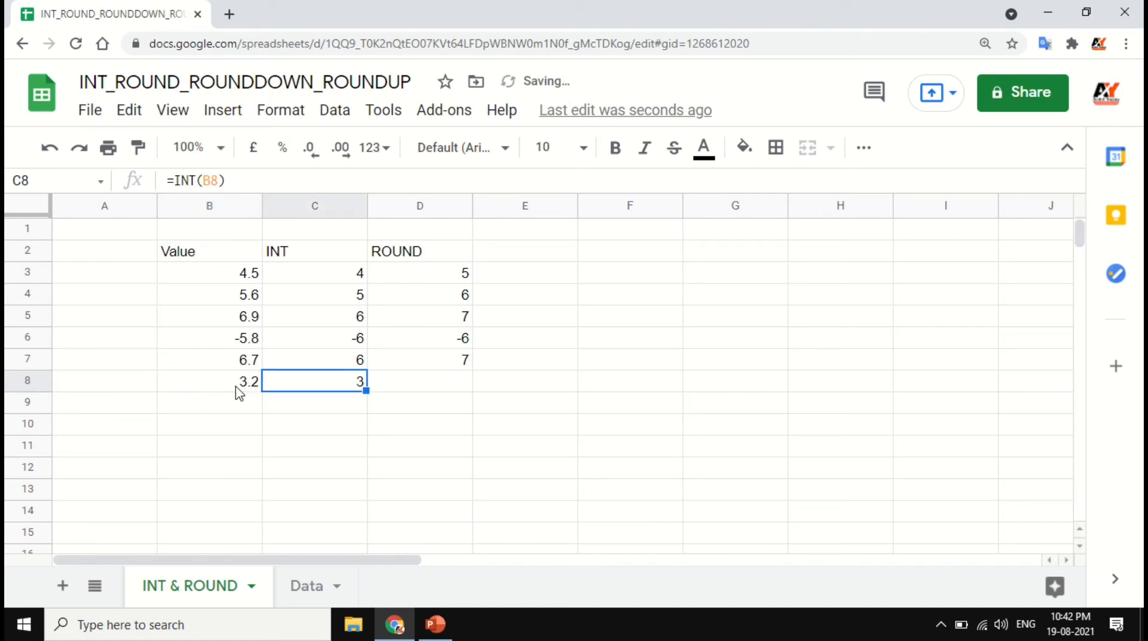
pyautogui.press('Tab')
pyautogui.hotkey('ctrl', 'd')
pyautogui.press('Tab')
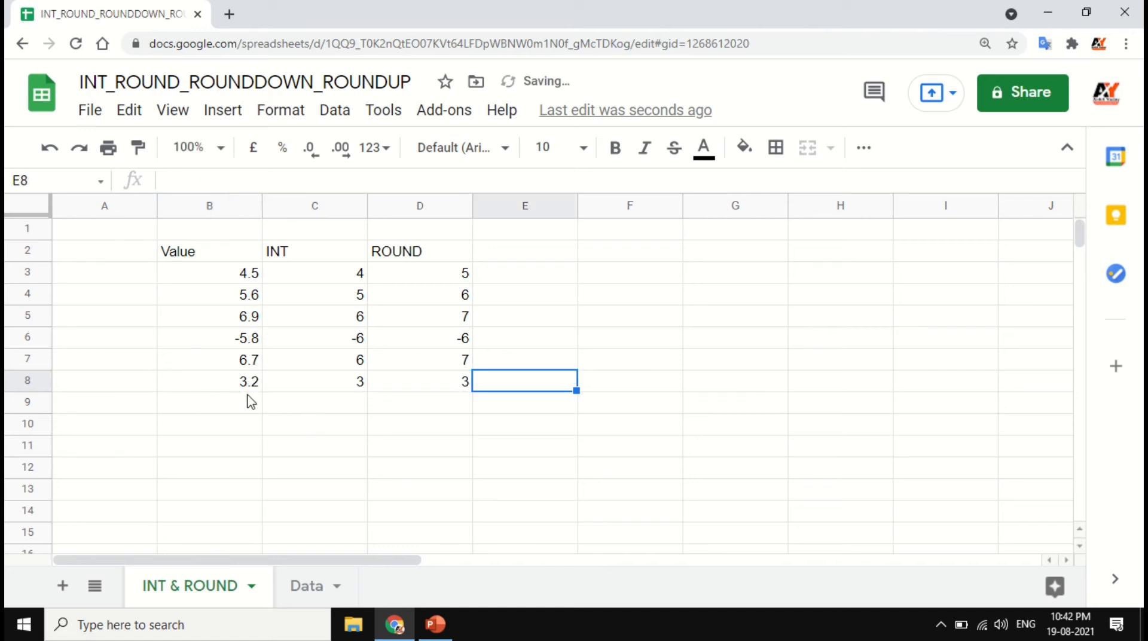
pyautogui.click(249, 390)
pyautogui.click(461, 389)
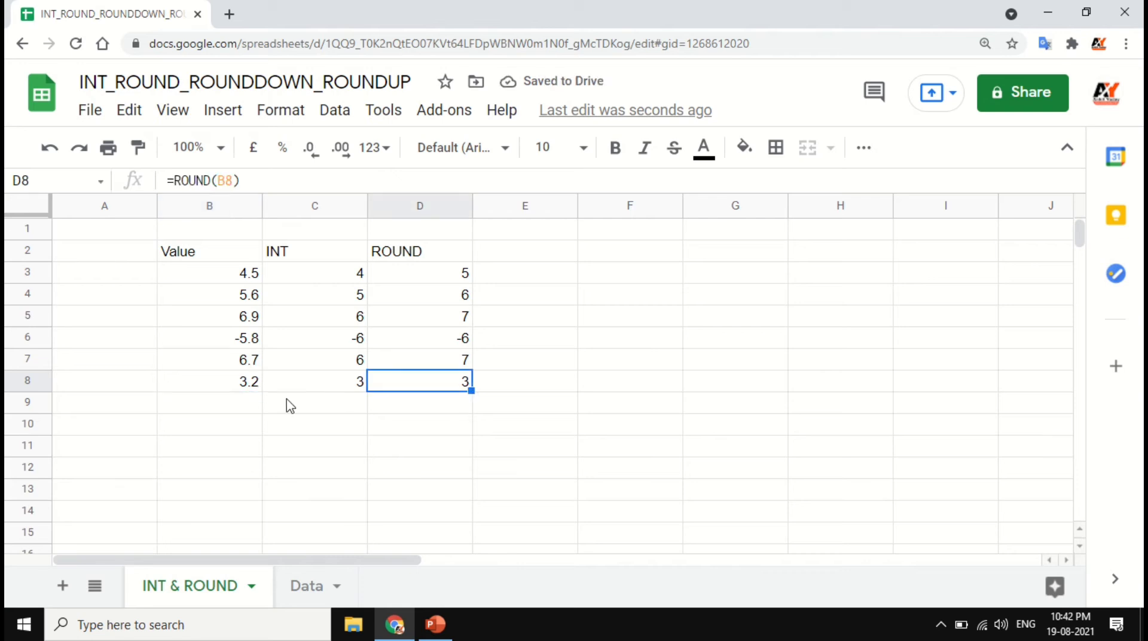
pyautogui.click(244, 388)
pyautogui.click(342, 391)
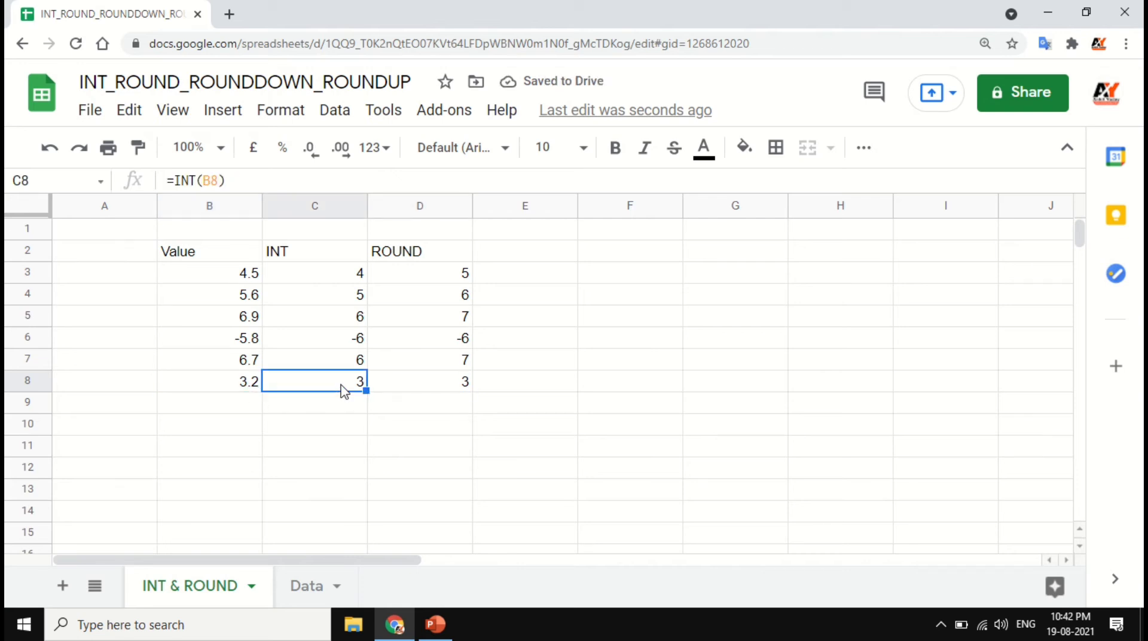
pyautogui.click(429, 394)
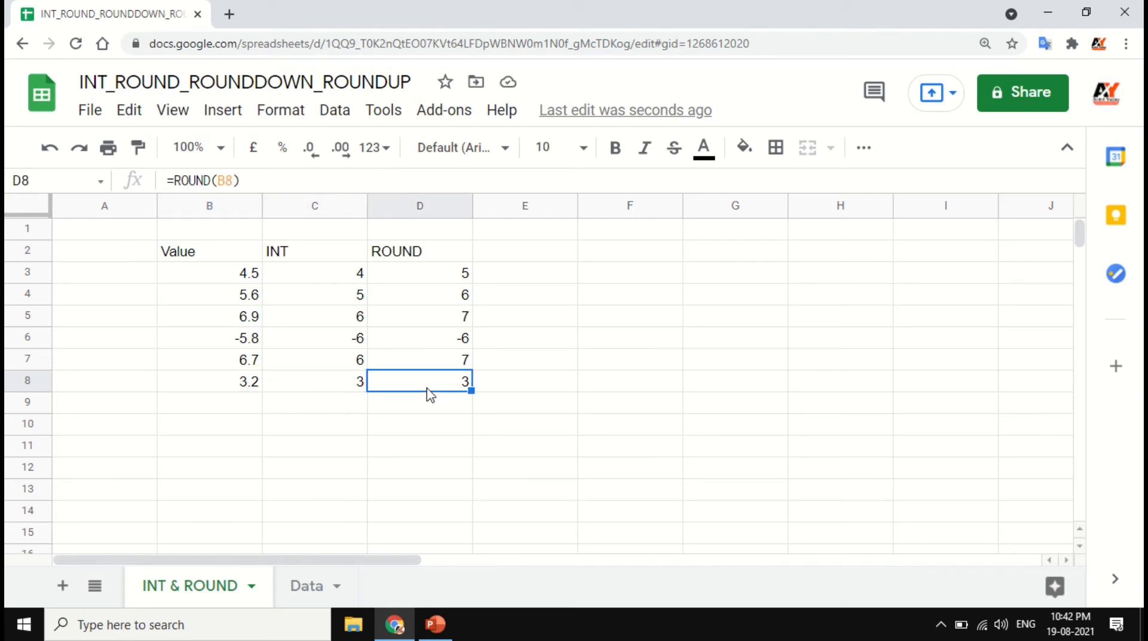
# Step: Change the value in cell B8 to 3.8 and check the ROUND formula in D8
pyautogui.click(246, 392)
pyautogui.click(210, 179)
pyautogui.press('BackSpace')
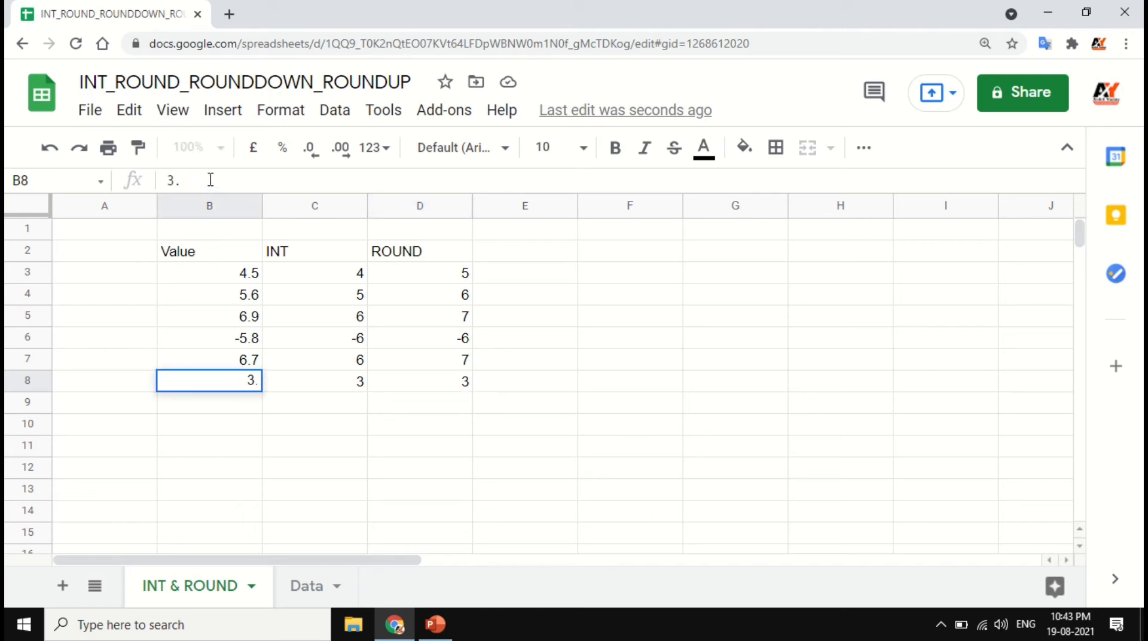
pyautogui.write('8')
pyautogui.press('Tab')
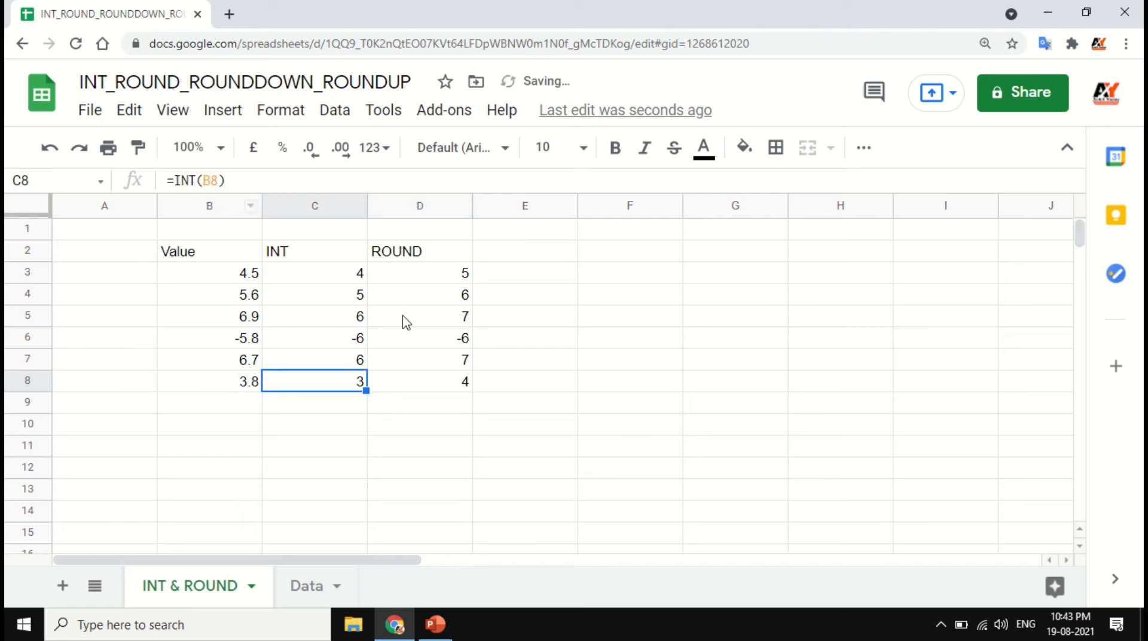
pyautogui.click(438, 383)
pyautogui.click(254, 386)
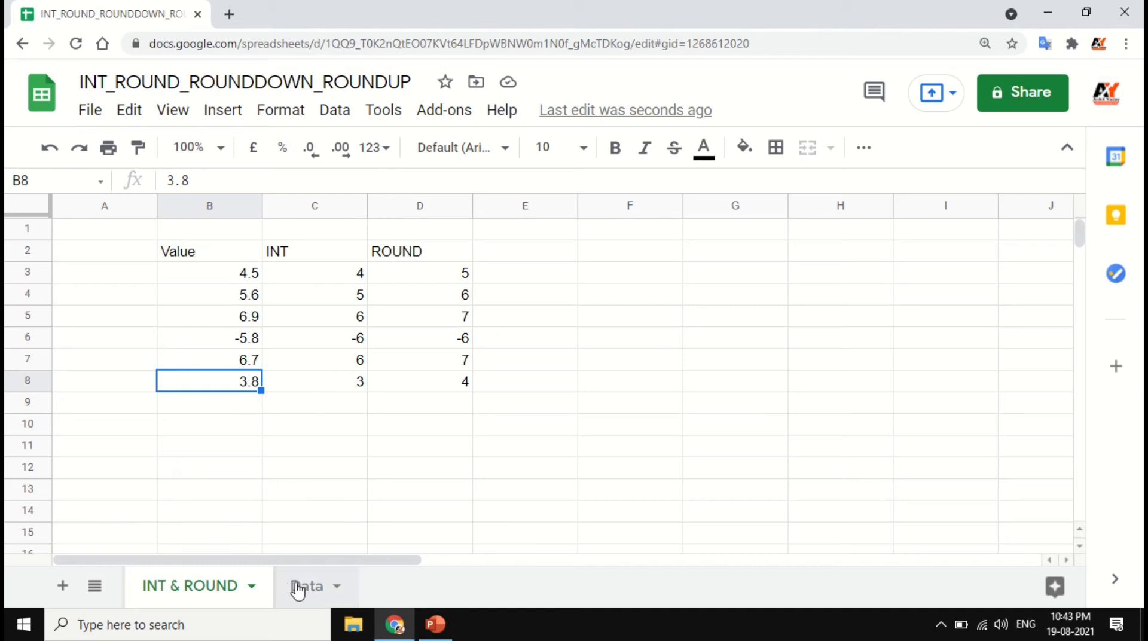
# Step: Make the Value, INT and ROUND headers in B2:D2 bold
pyautogui.moveTo(221, 254); pyautogui.dragTo(399, 259)
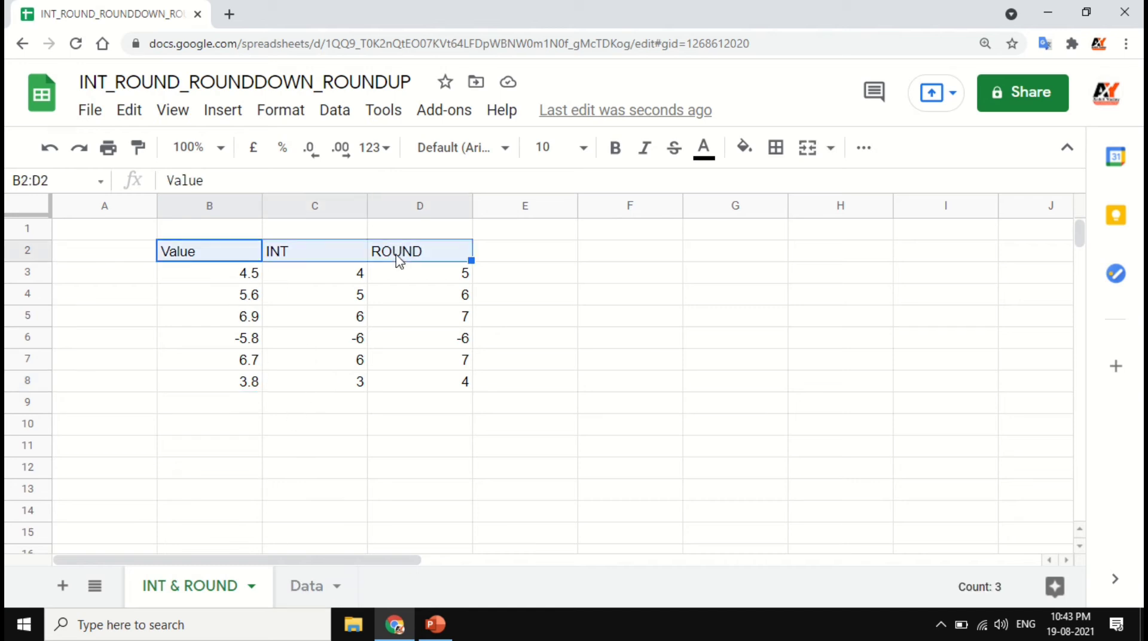
pyautogui.hotkey('ctrl', 'b')
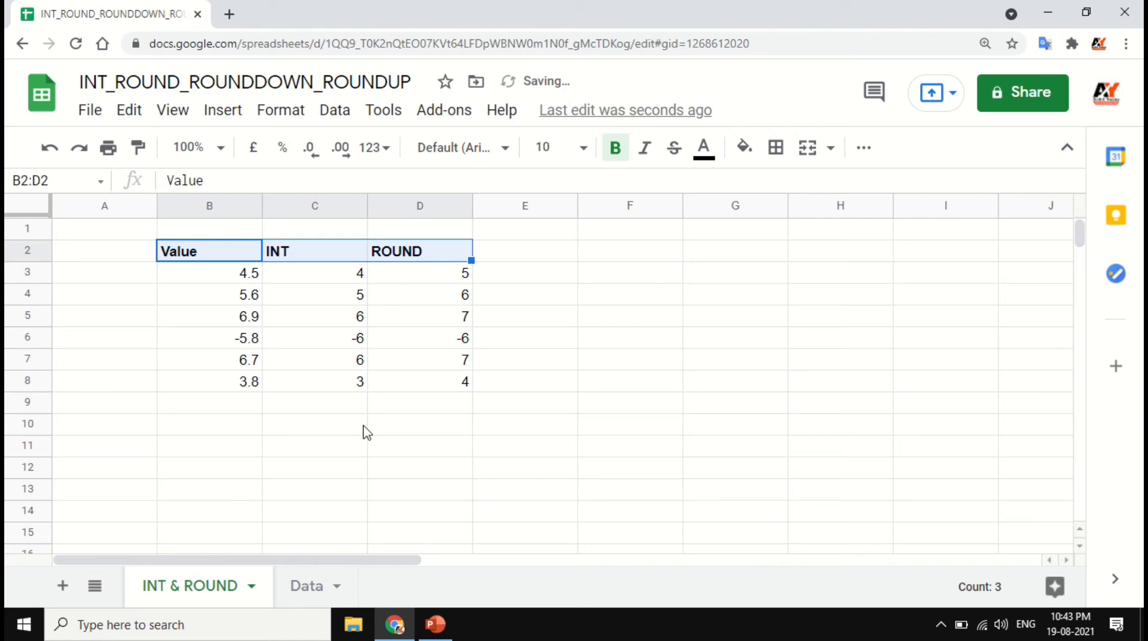
# Step: Open the Data sheet and add a bold Age header in cell C1 beside Date Of Birth
pyautogui.click(308, 589)
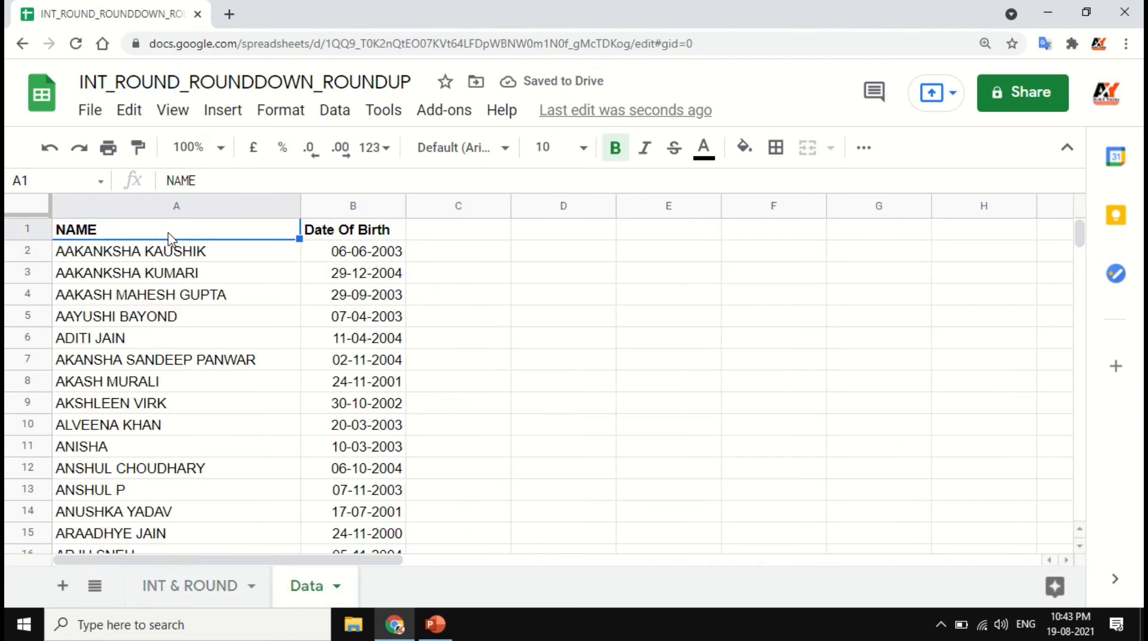
pyautogui.click(374, 236)
pyautogui.click(472, 237)
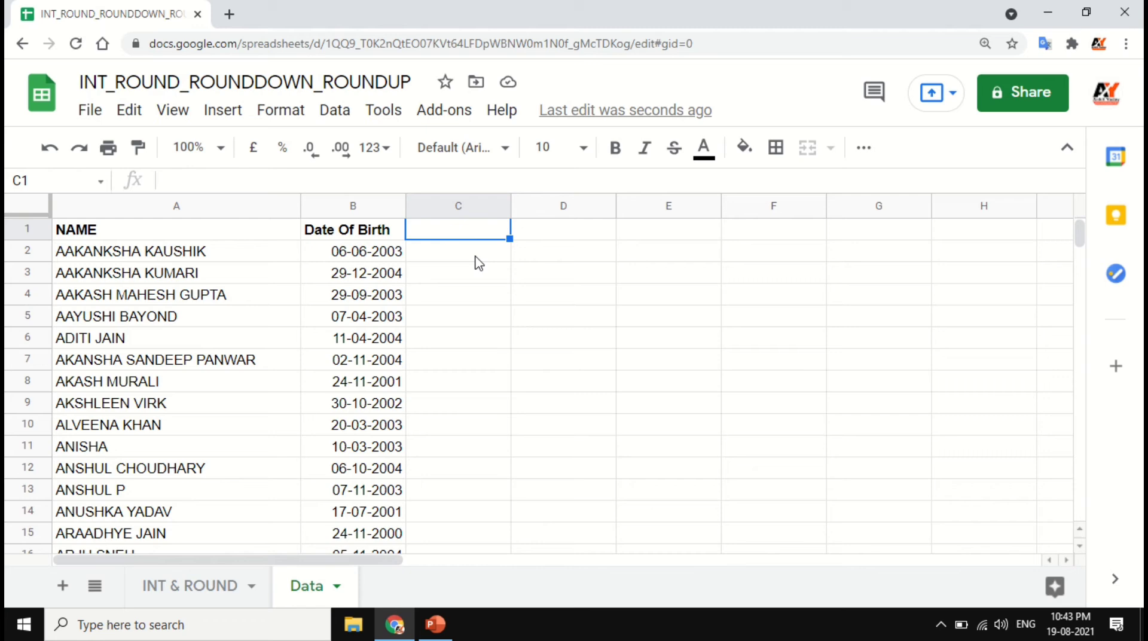
pyautogui.write('Age')
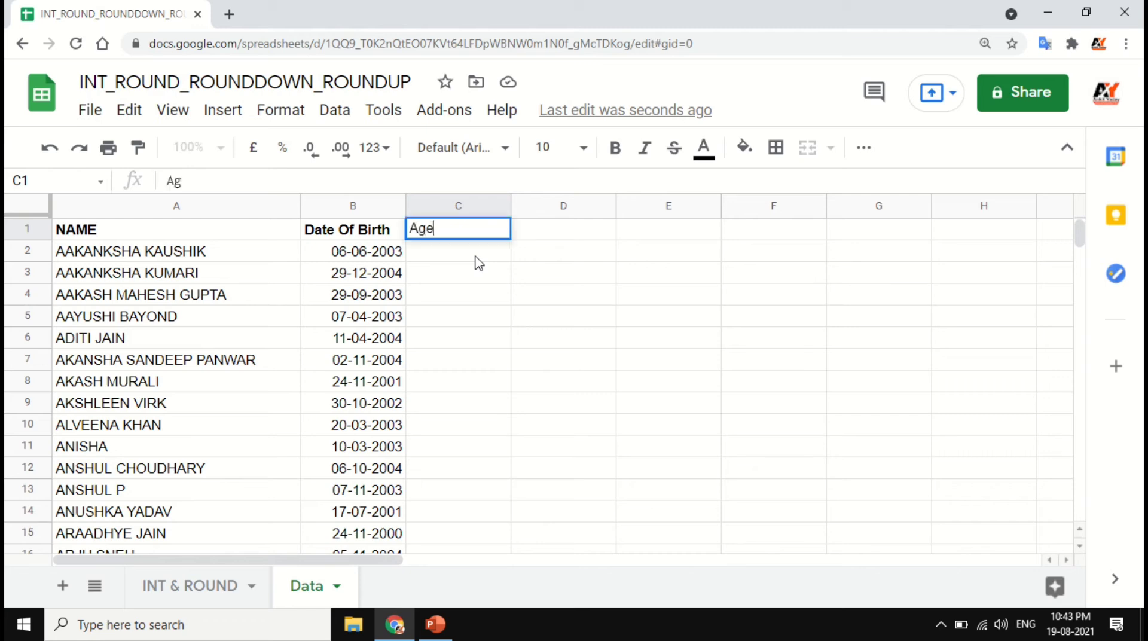
pyautogui.press('Return')
pyautogui.press('Up')
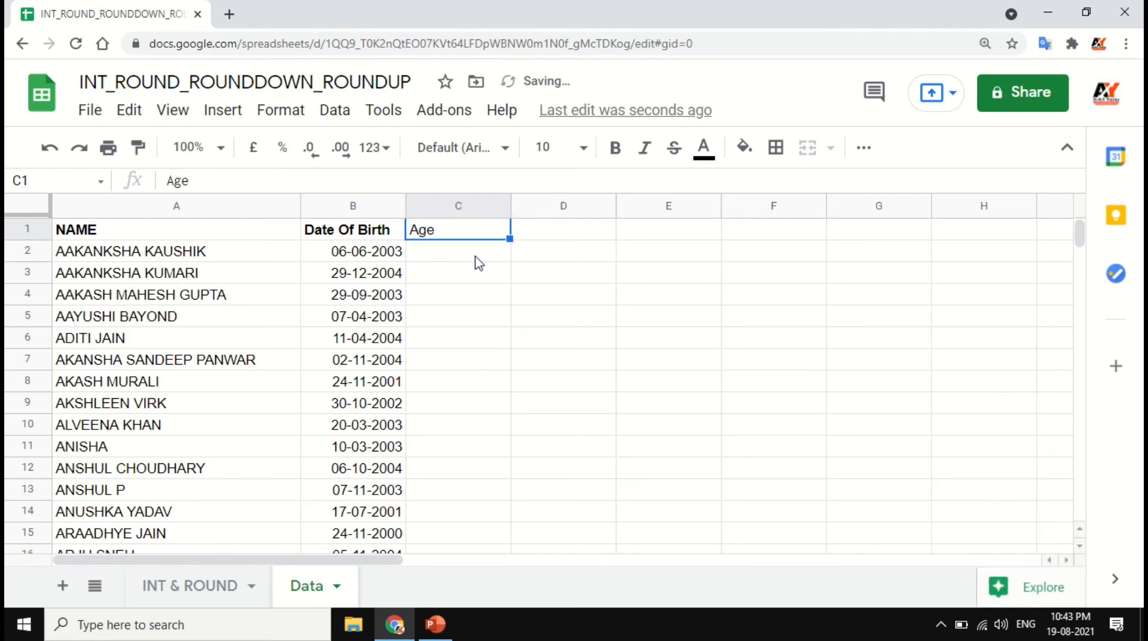
pyautogui.write('=(TODAY()-B1)/365.25')
pyautogui.hotkey('ctrl', 'z')
pyautogui.hotkey('ctrl', 'b')
# Step: Enter =today()-B2 in cell C2 and accept the suggested auto-fill for the rest of the Age column
pyautogui.click(475, 253)
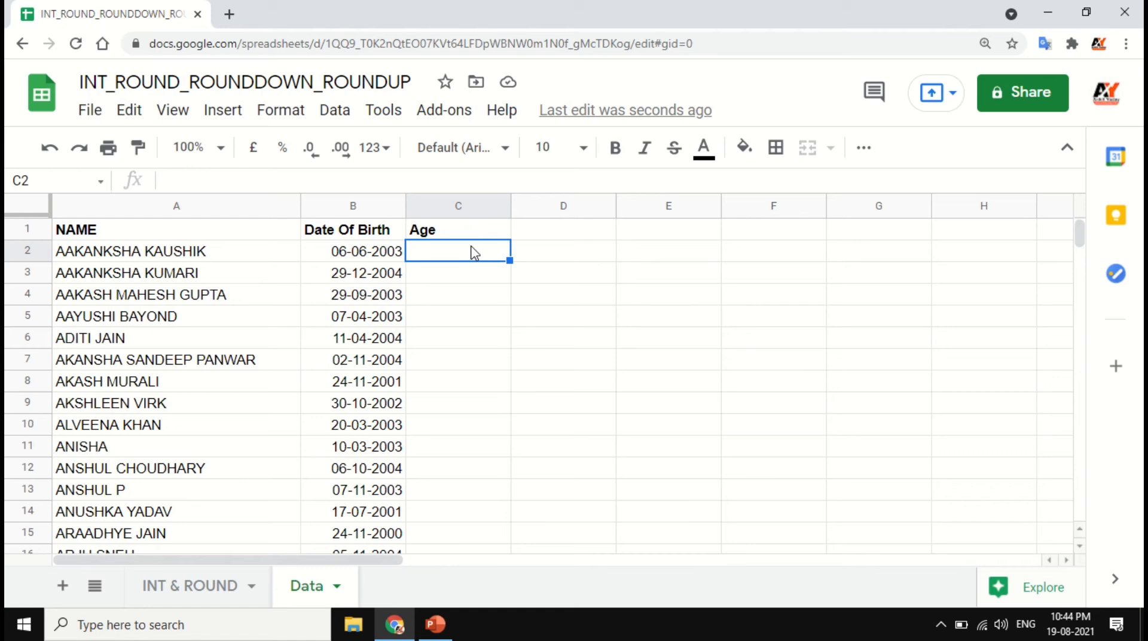
pyautogui.write('=')
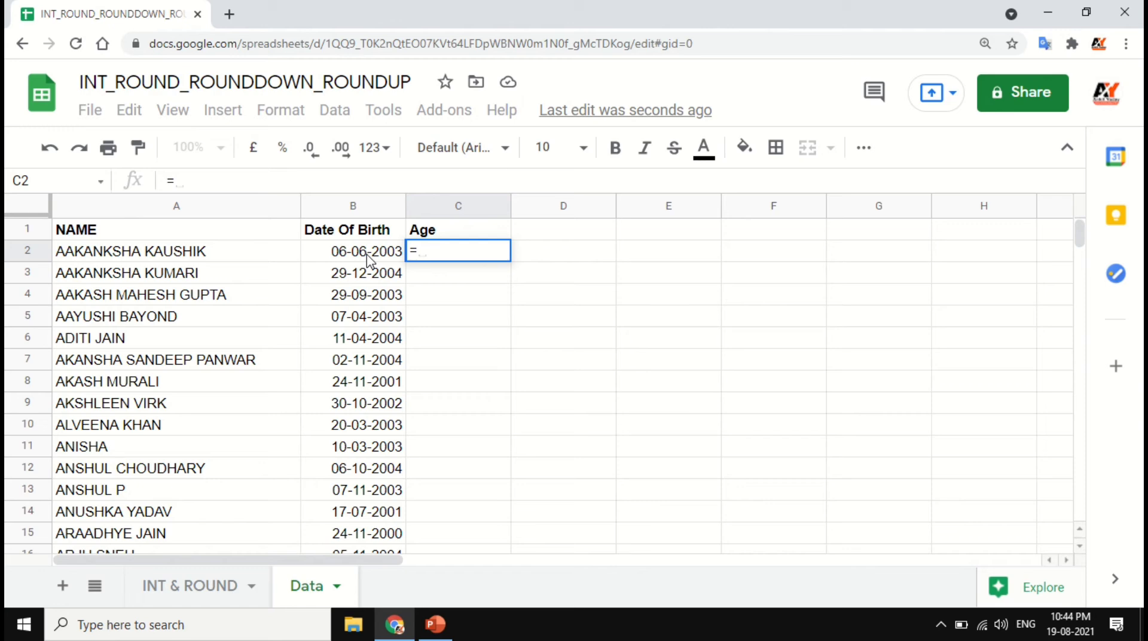
pyautogui.write('tod')
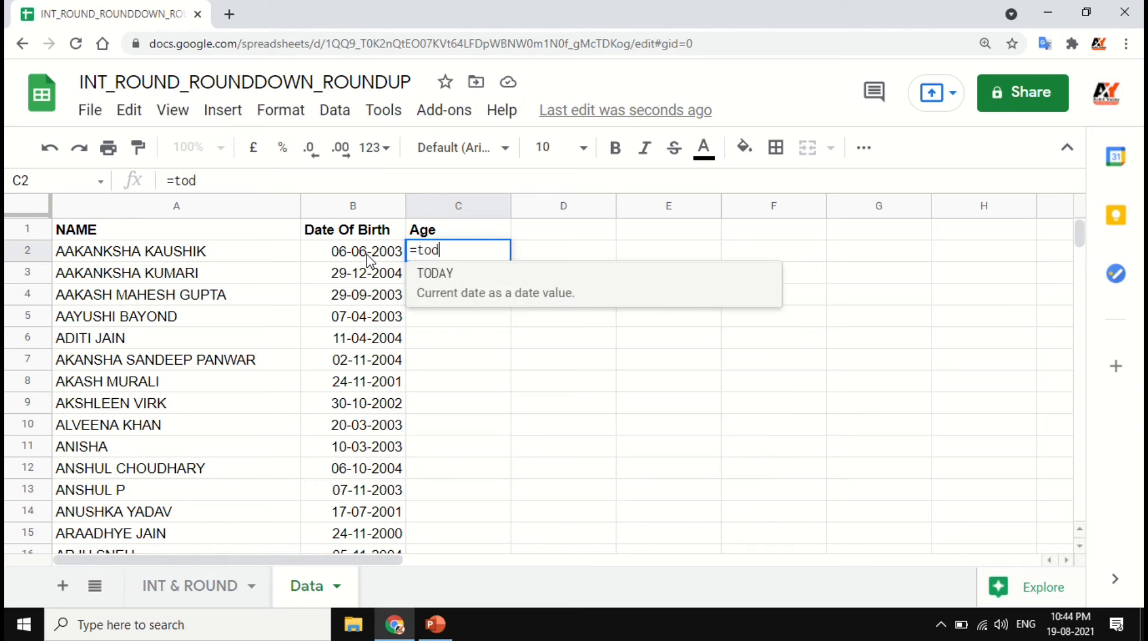
pyautogui.write('ay()')
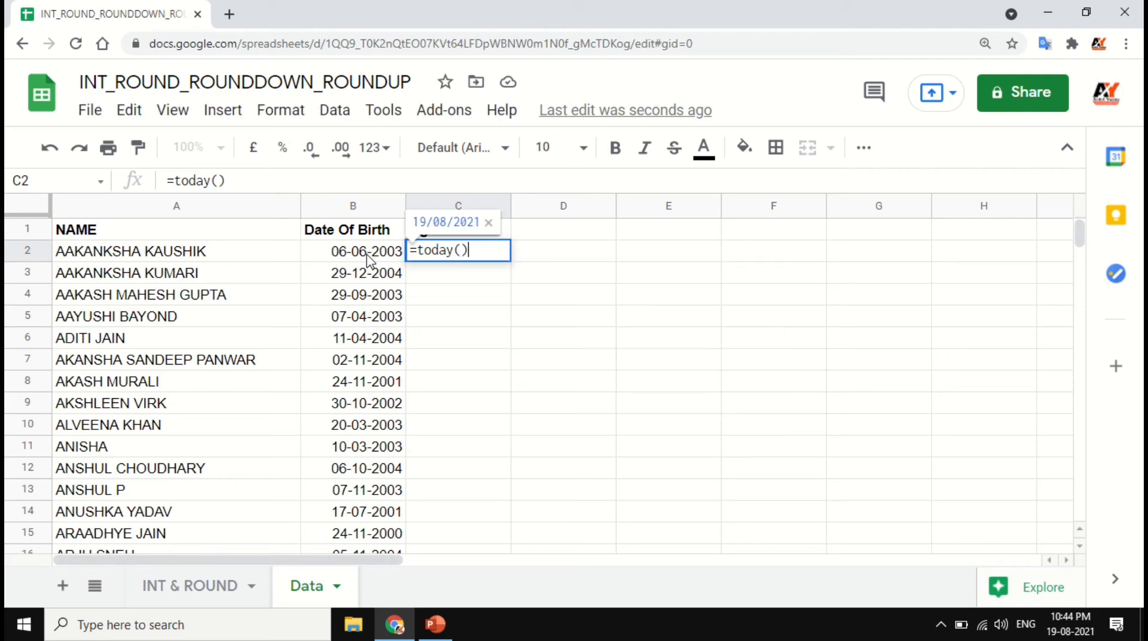
pyautogui.write('-')
pyautogui.click(366, 258)
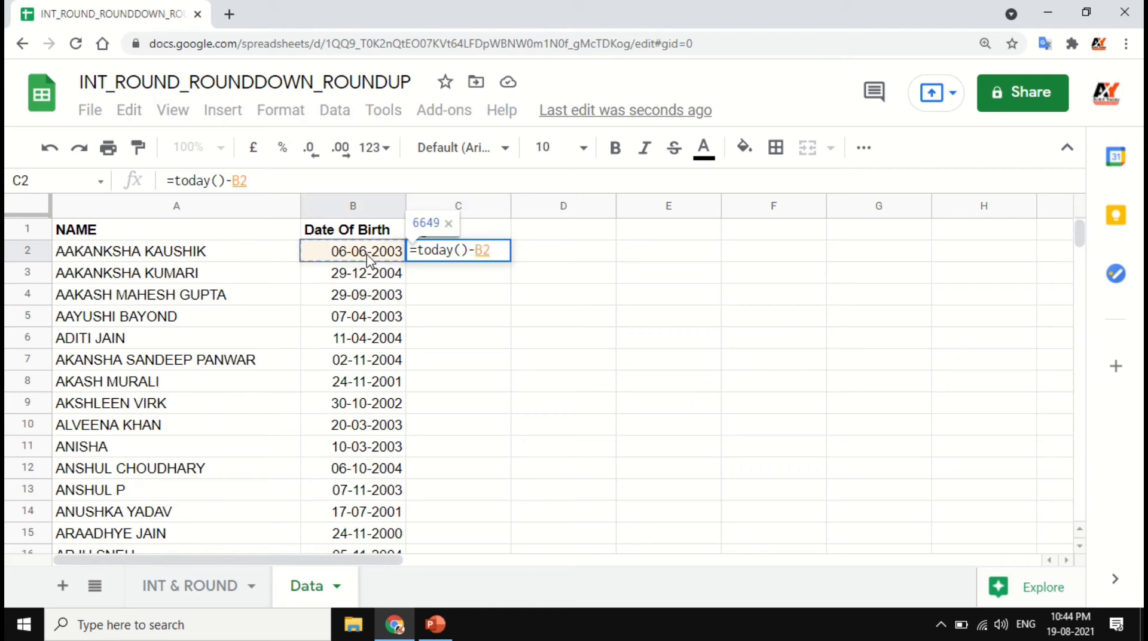
pyautogui.press('Return')
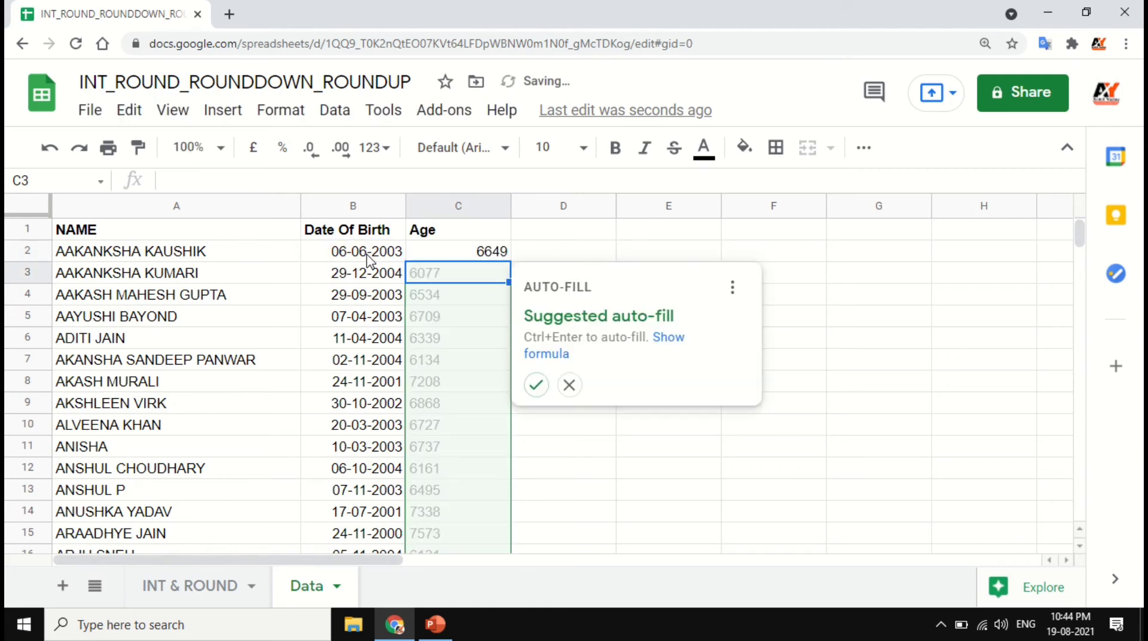
pyautogui.click(536, 385)
# Step: Edit the formula in cell C2 to =(today()-B2)/365.25 so the age is given in years
pyautogui.click(466, 254)
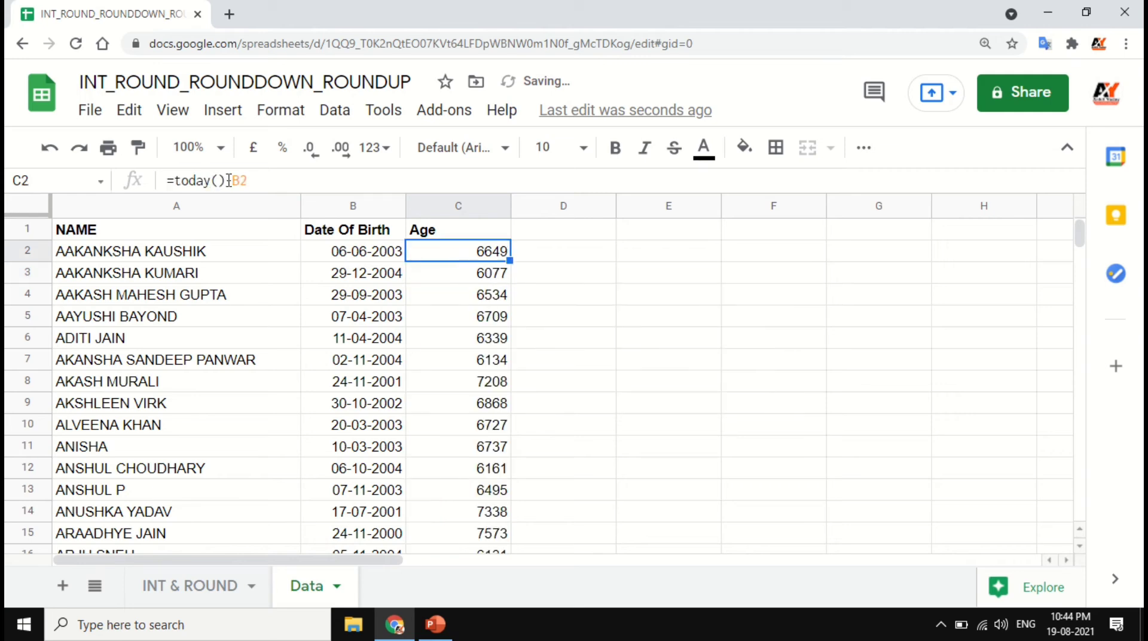
pyautogui.click(268, 180)
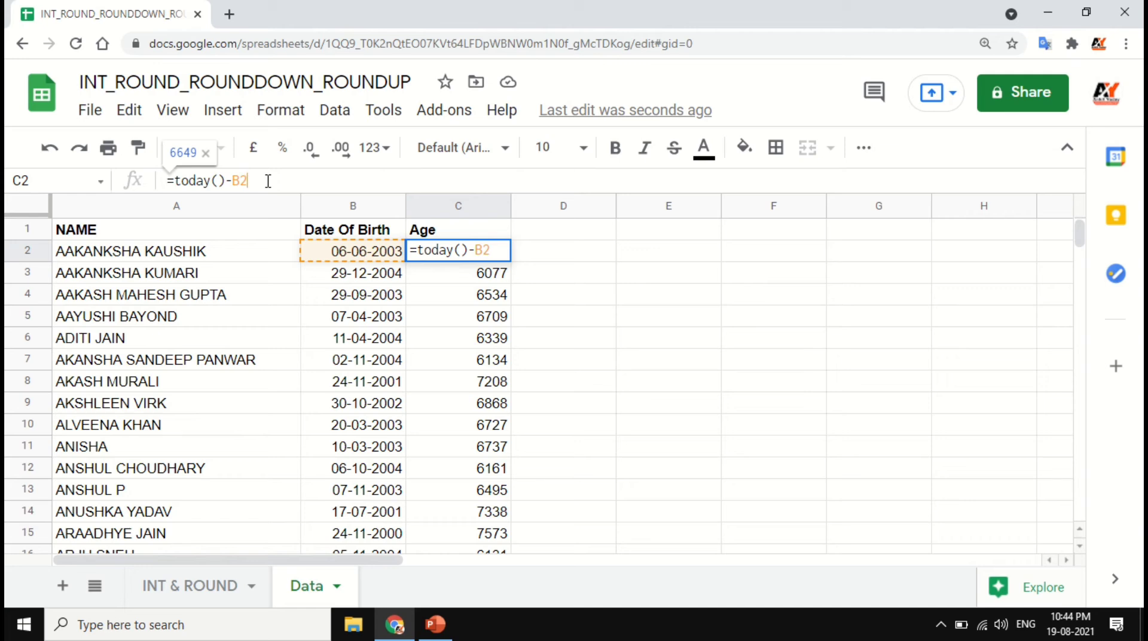
pyautogui.write(')')
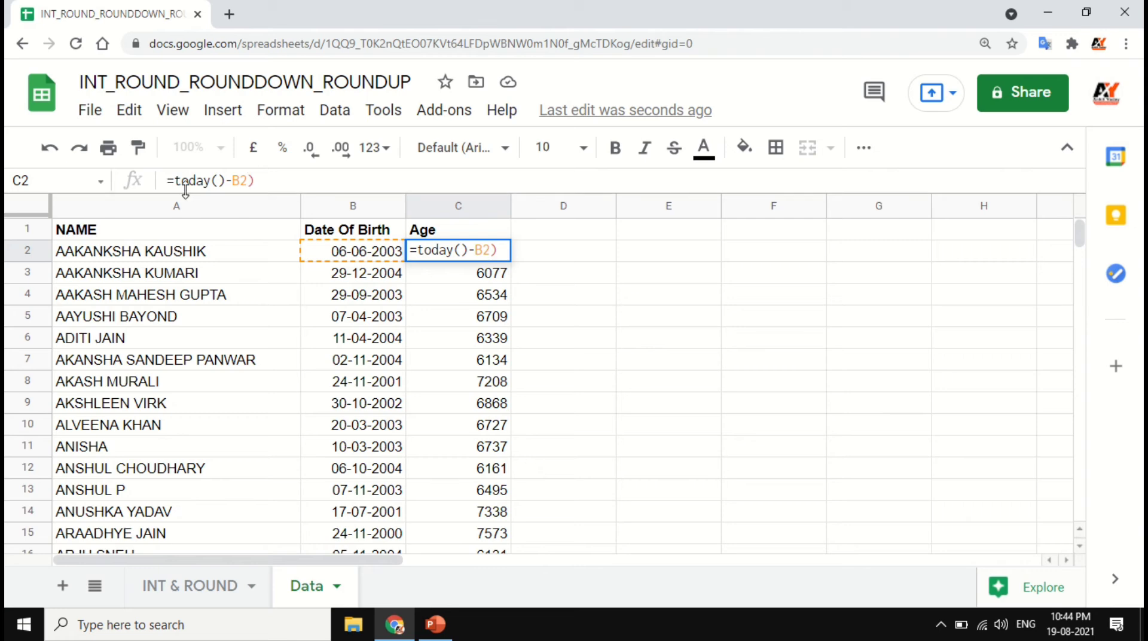
pyautogui.click(177, 182)
pyautogui.write('(')
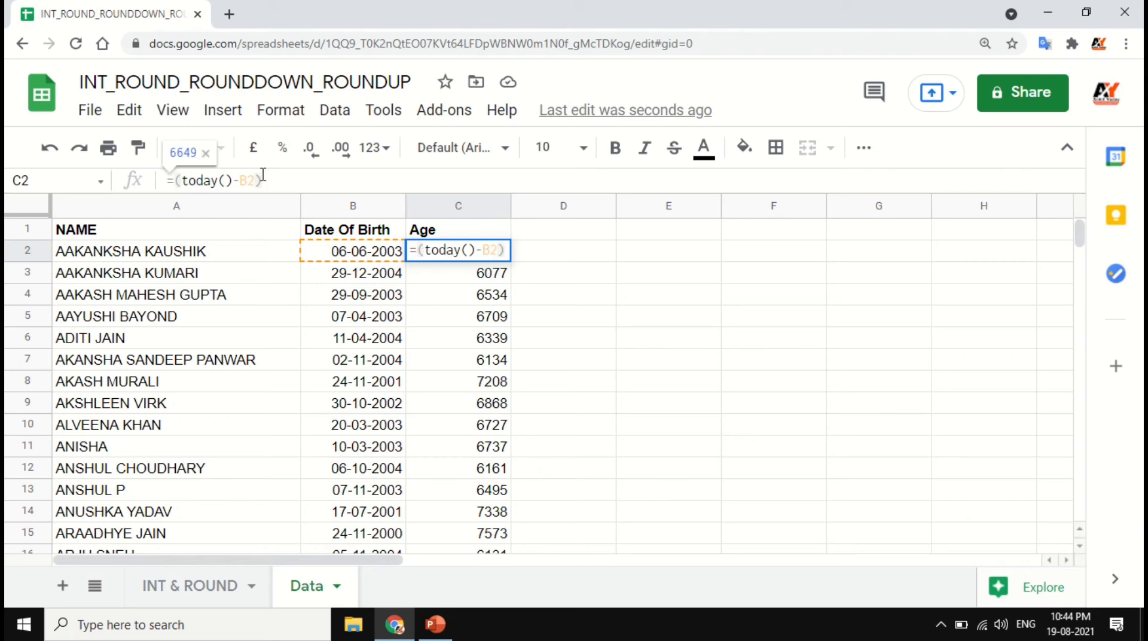
pyautogui.click(283, 182)
pyautogui.write('/')
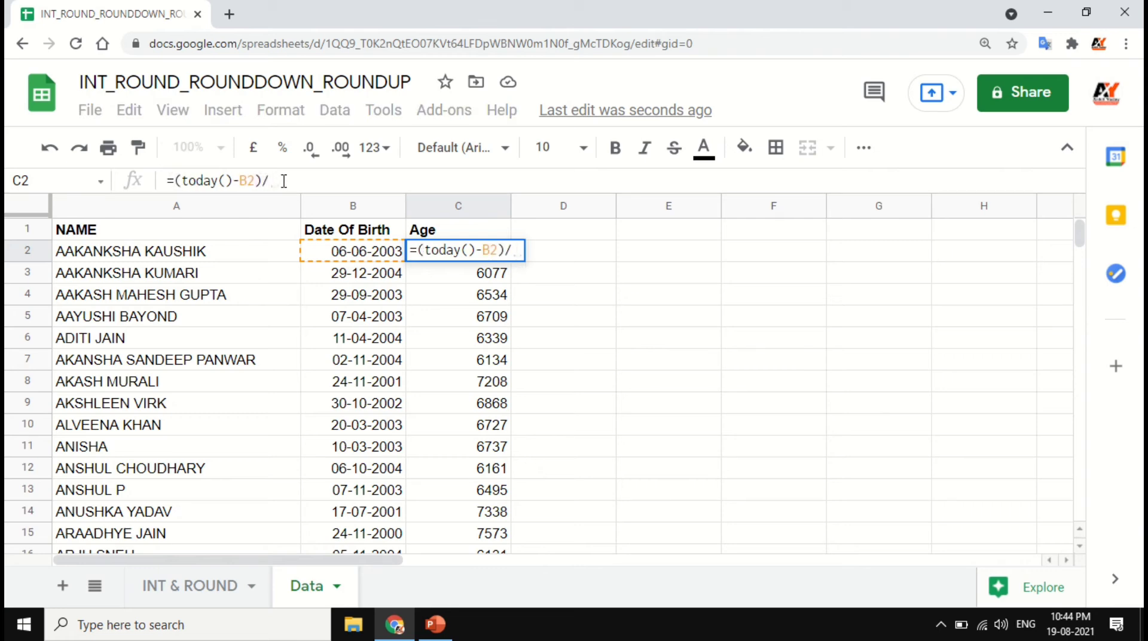
pyautogui.write('365')
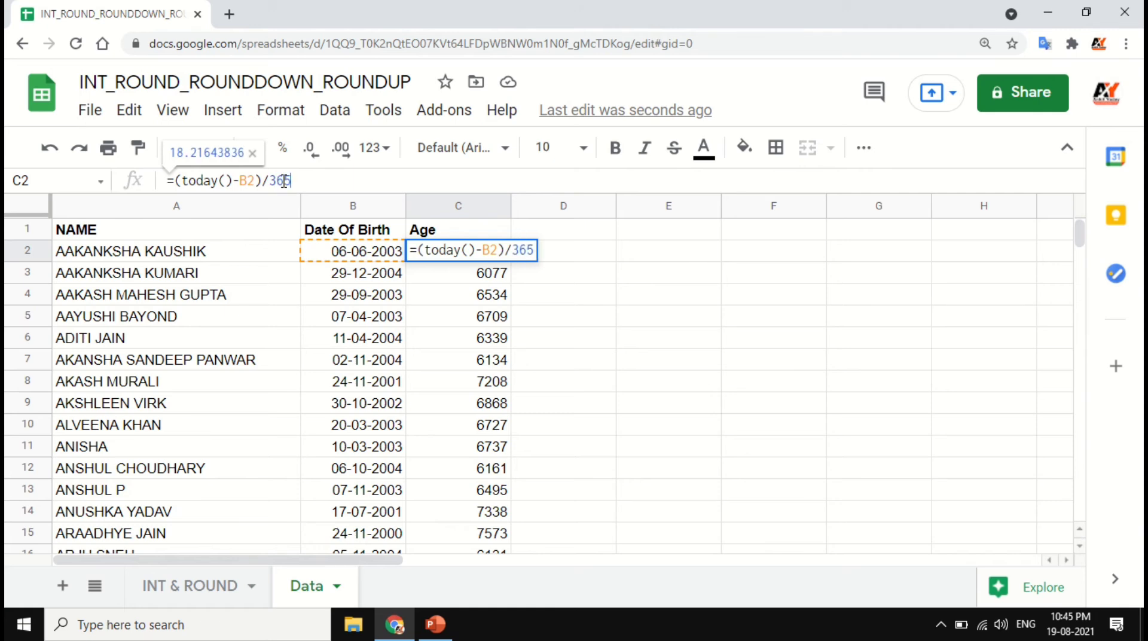
pyautogui.write('.25')
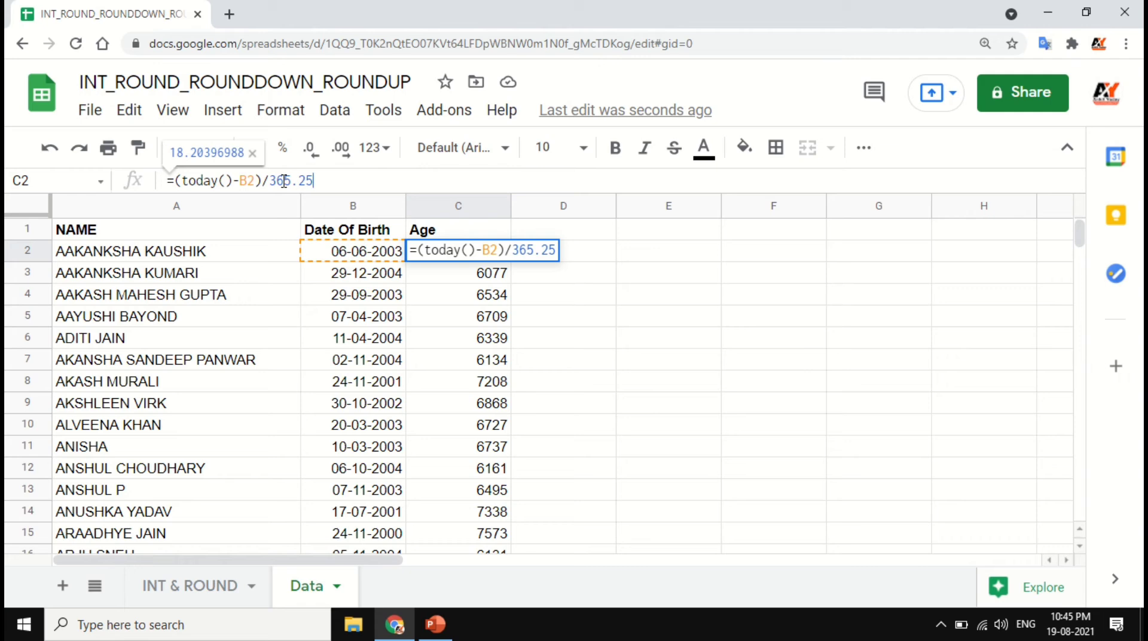
pyautogui.press('Return')
# Step: Fill the C2 age formula down the Age column through C100
pyautogui.click(482, 255)
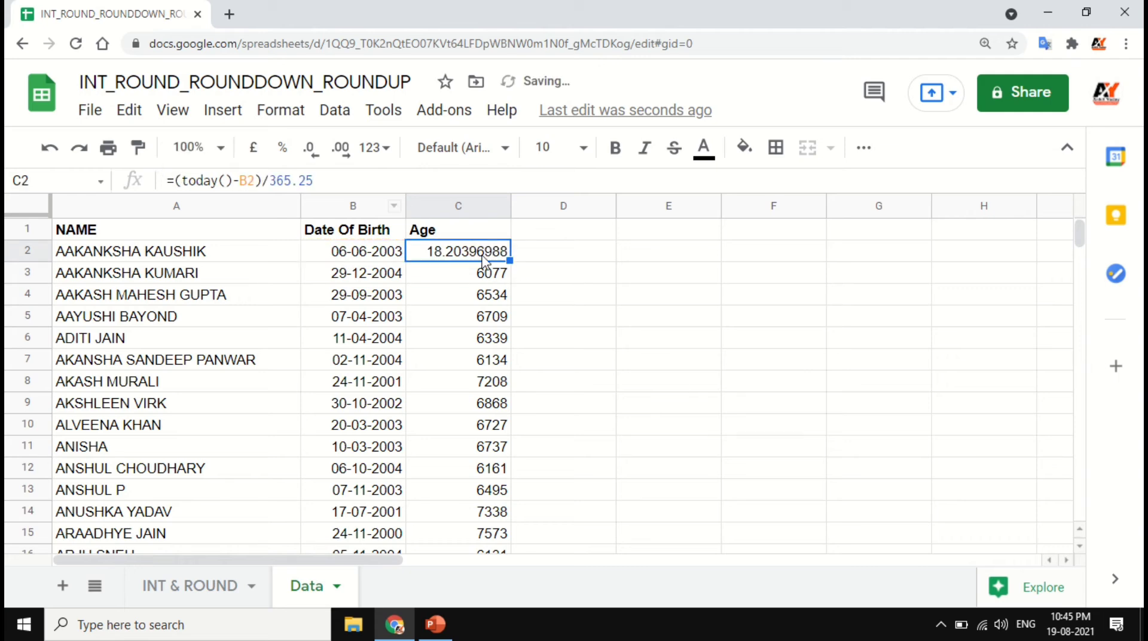
pyautogui.hotkey('ctrl', 'shift', 'Down')
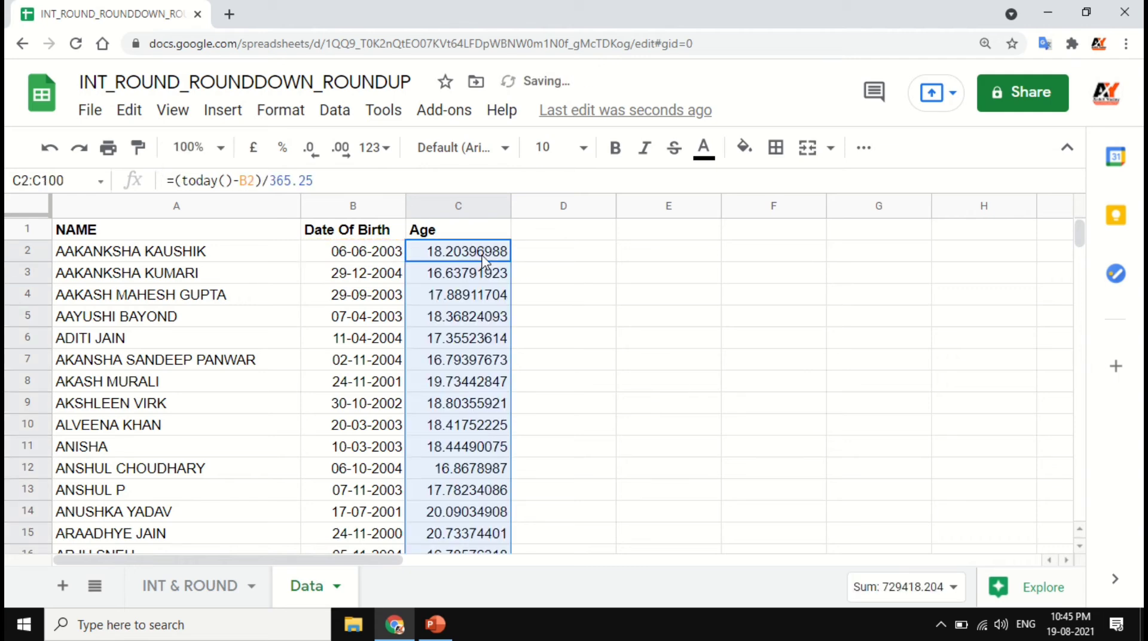
pyautogui.click(482, 255)
pyautogui.press('Up')
pyautogui.press('Right')
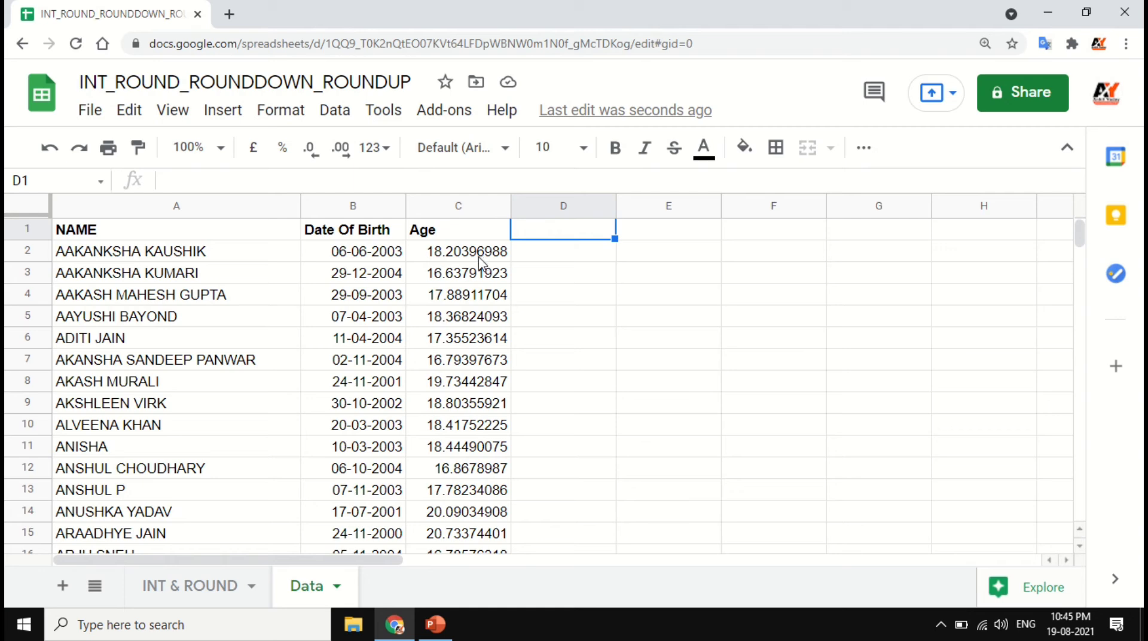
pyautogui.click(263, 234)
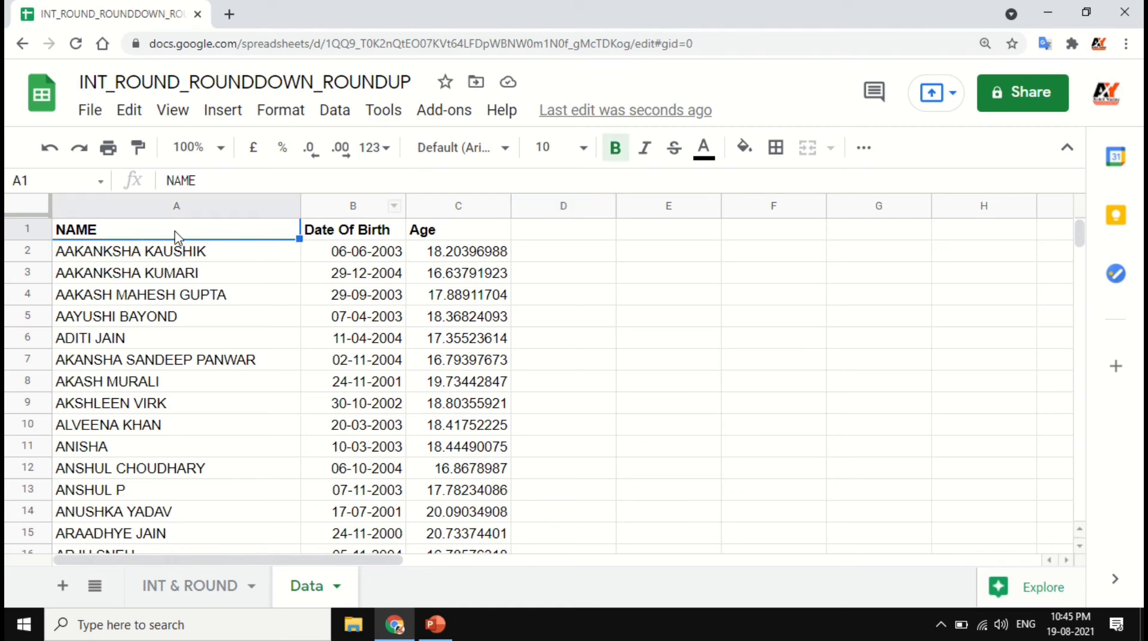
pyautogui.click(179, 207)
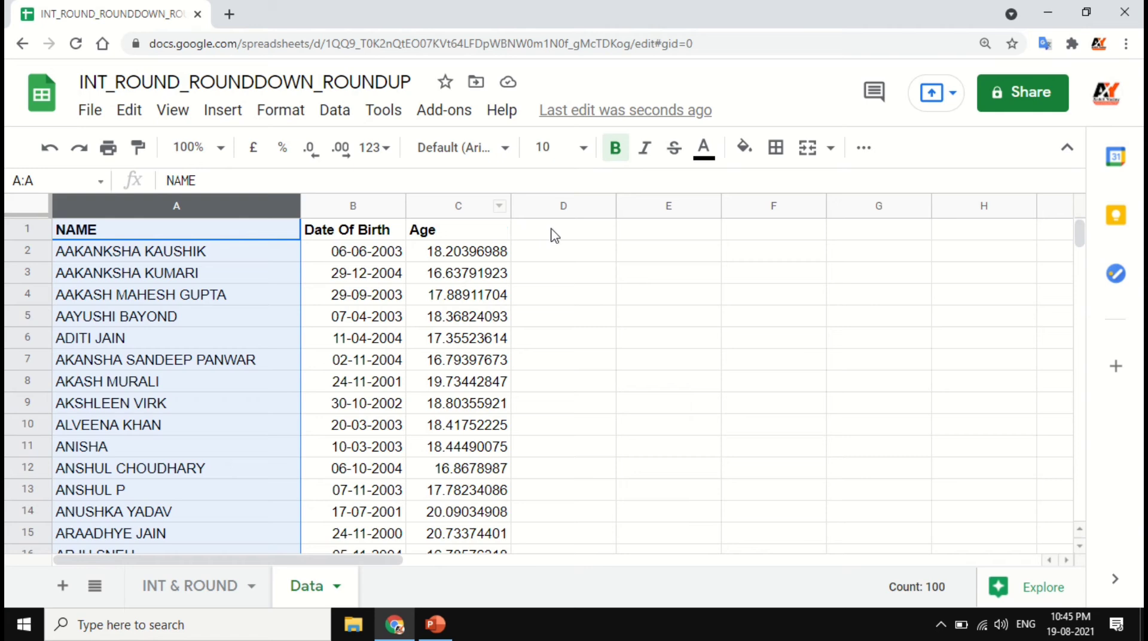
pyautogui.click(459, 262)
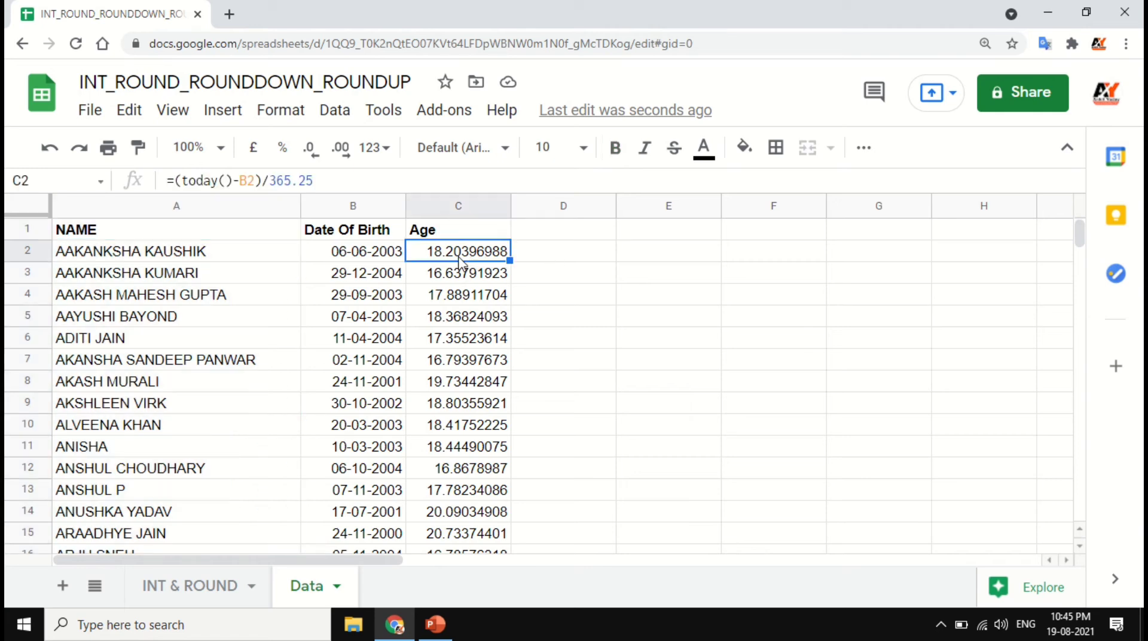
pyautogui.click(460, 277)
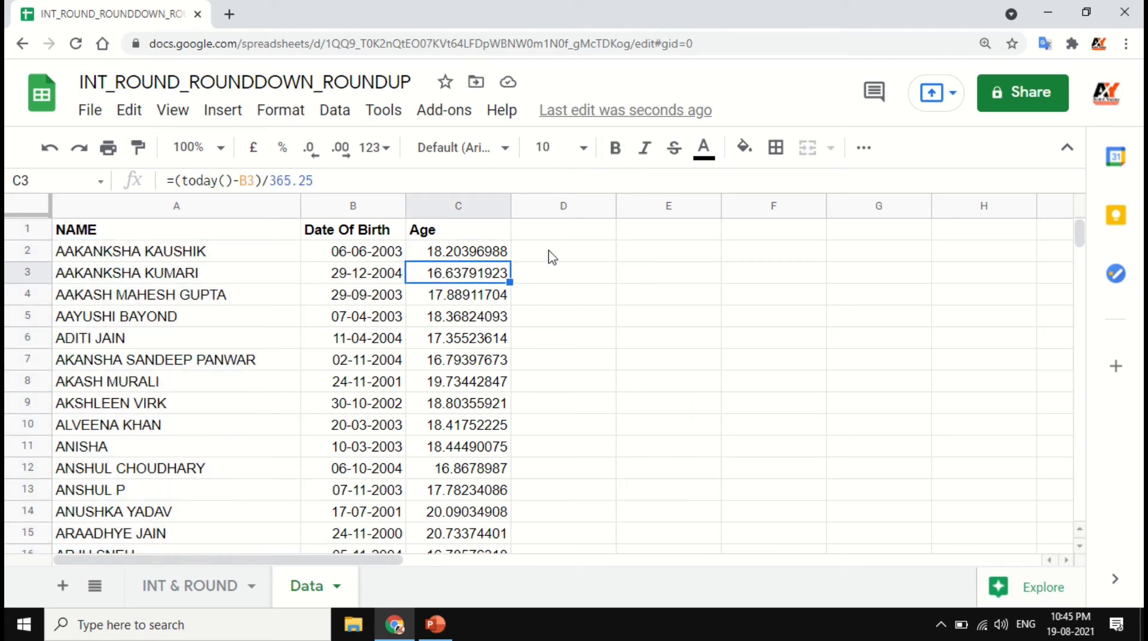
# Step: Add a bold INT header in cell D1 beside Age
pyautogui.click(555, 233)
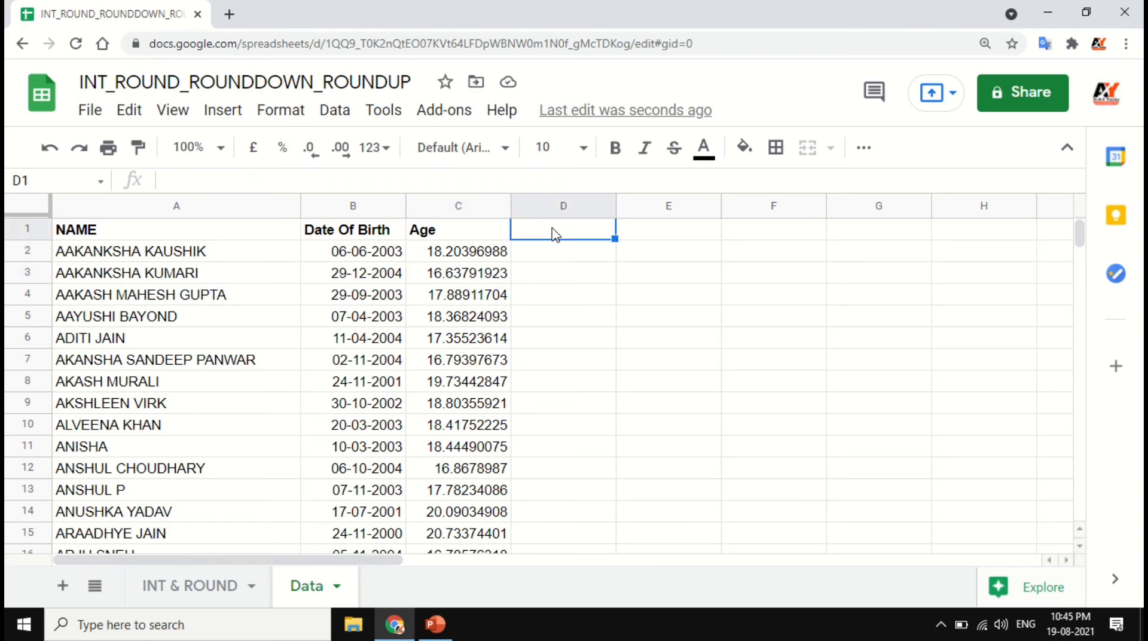
pyautogui.write('INT')
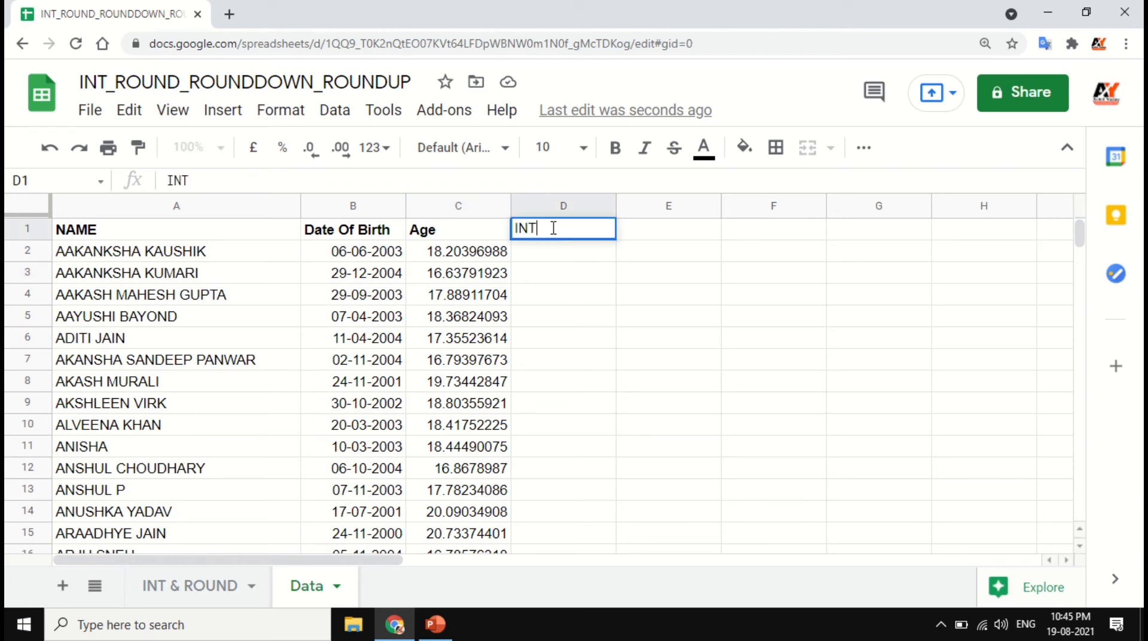
pyautogui.press('Tab')
pyautogui.click(561, 239)
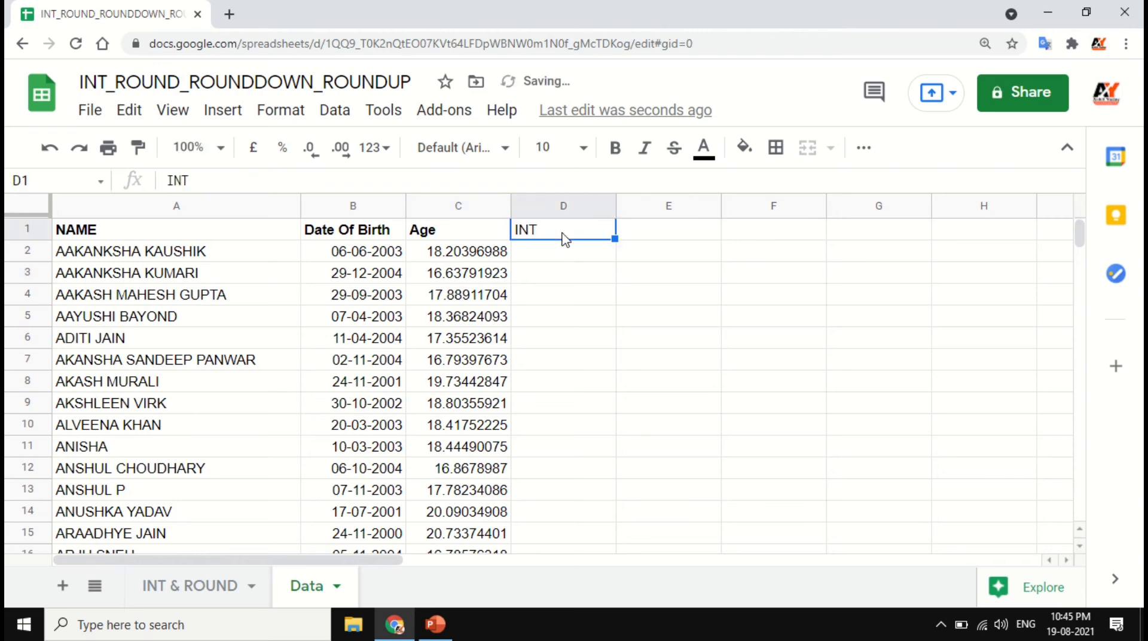
pyautogui.hotkey('ctrl', 'b')
# Step: Enter =INT(C2) in cell D2 and accept the suggested auto-fill for the rest of the INT column
pyautogui.click(561, 247)
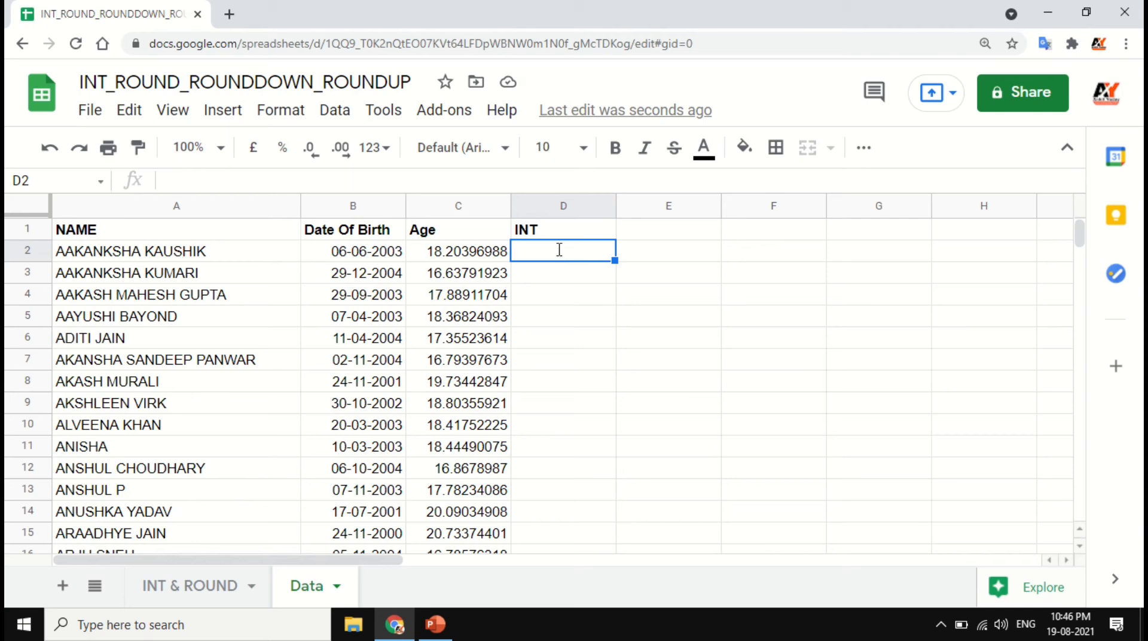
pyautogui.write('=int')
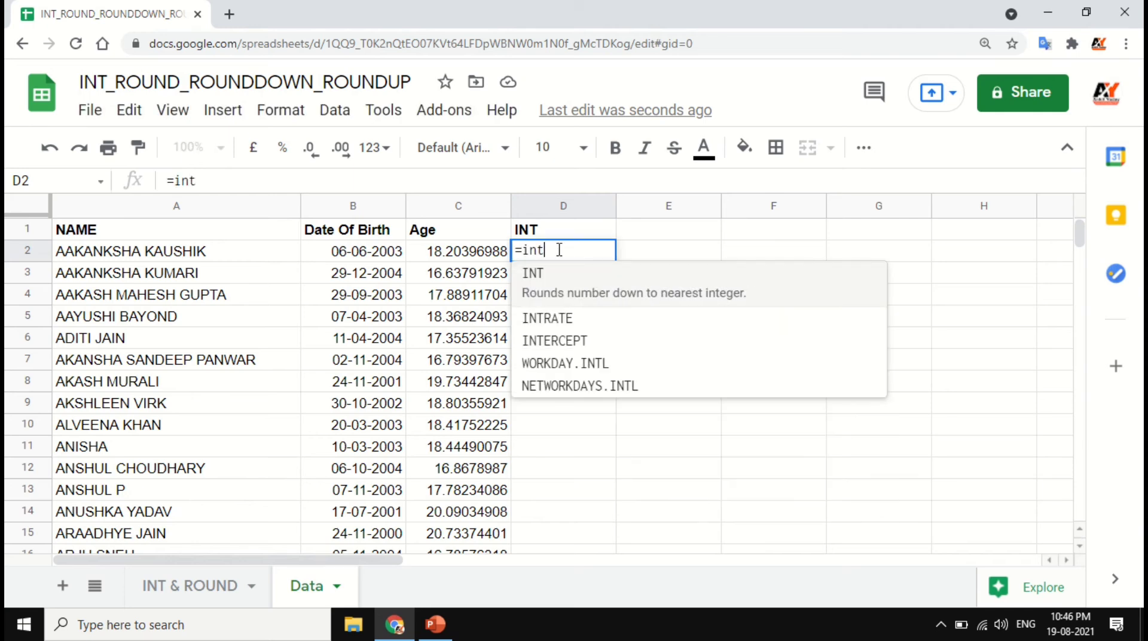
pyautogui.click(560, 296)
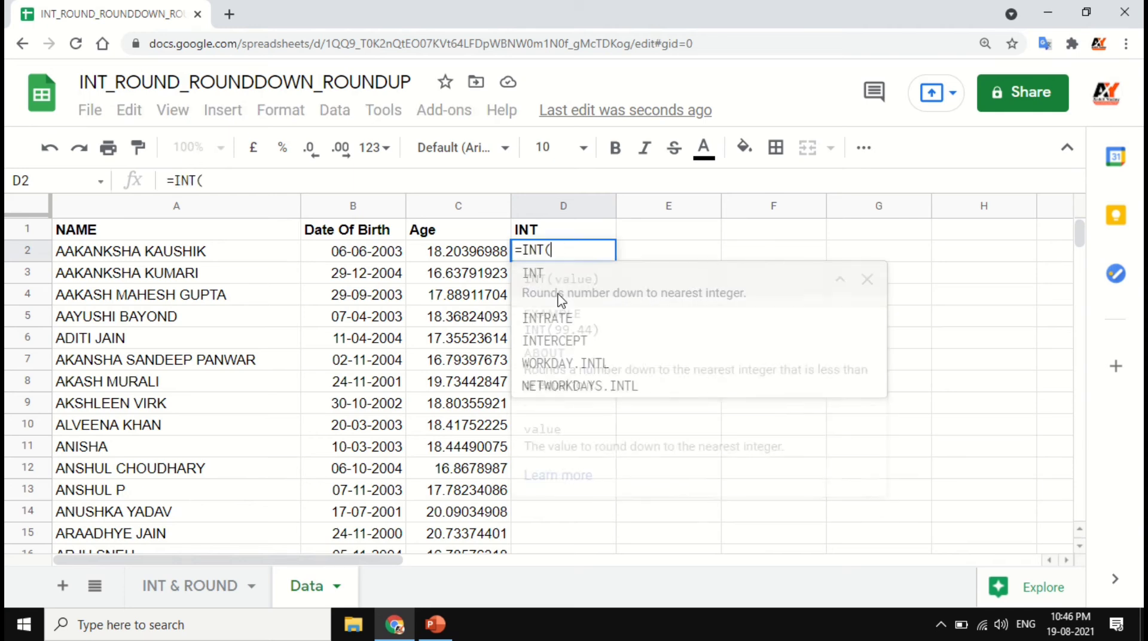
pyautogui.click(451, 256)
pyautogui.write(')')
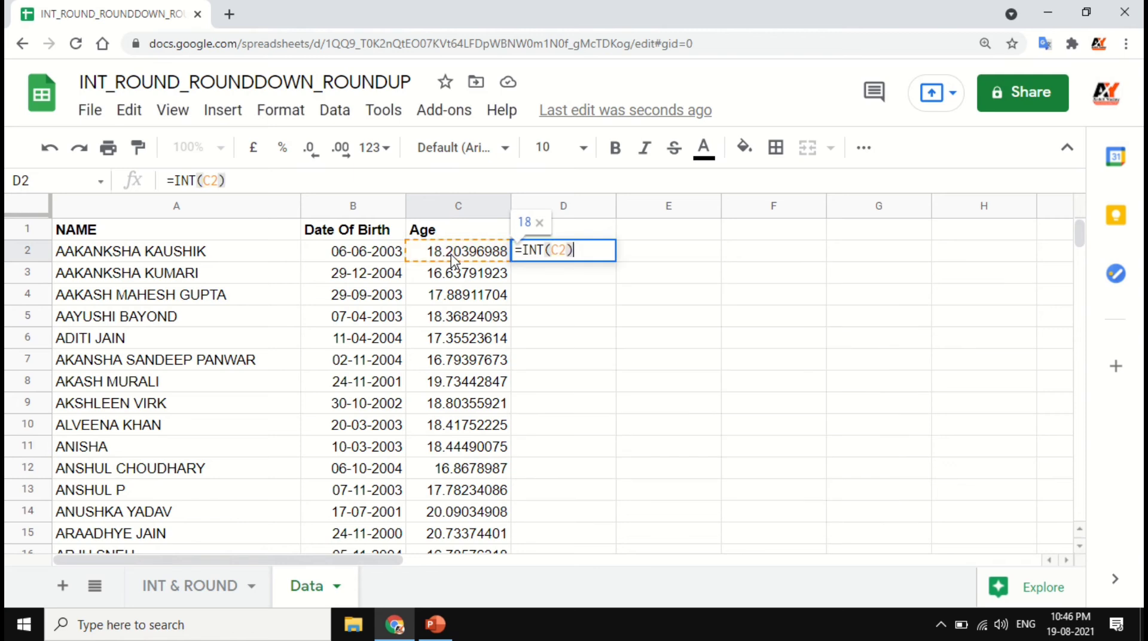
pyautogui.press('Return')
pyautogui.click(642, 385)
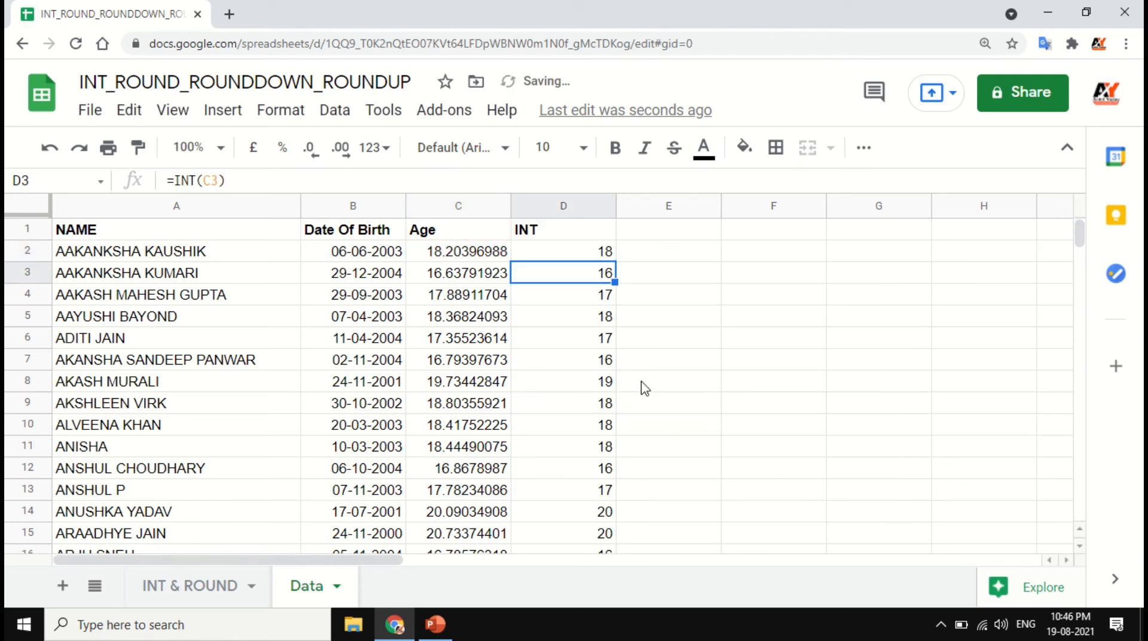
# Step: Compare the INT results in column D with the decimal ages in column C, row by row
pyautogui.click(443, 275)
pyautogui.click(592, 280)
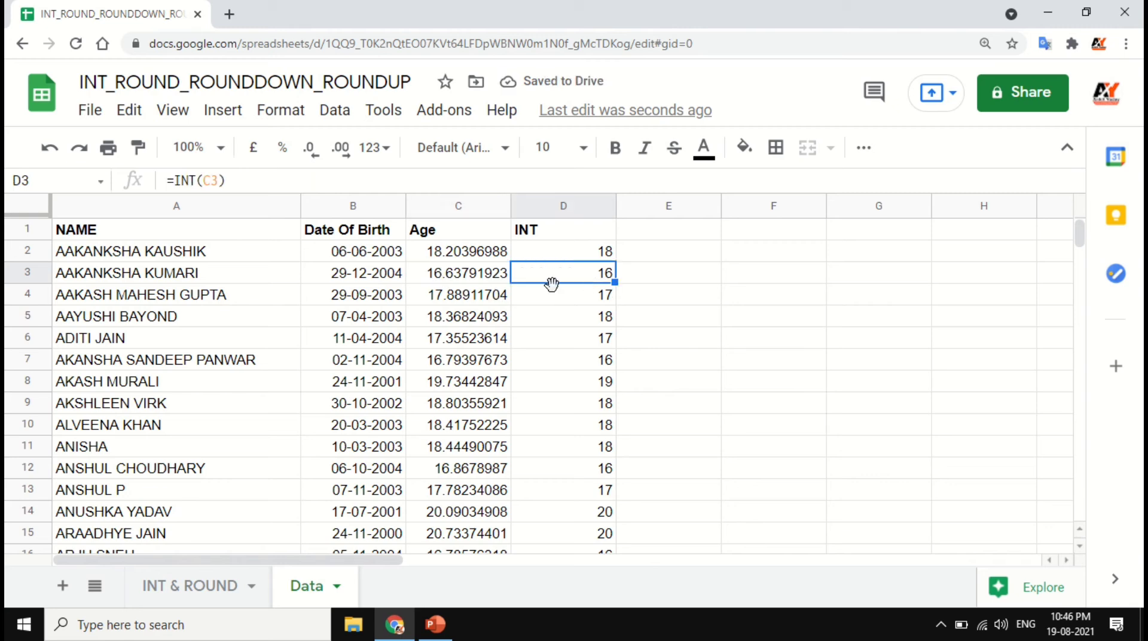
pyautogui.click(470, 296)
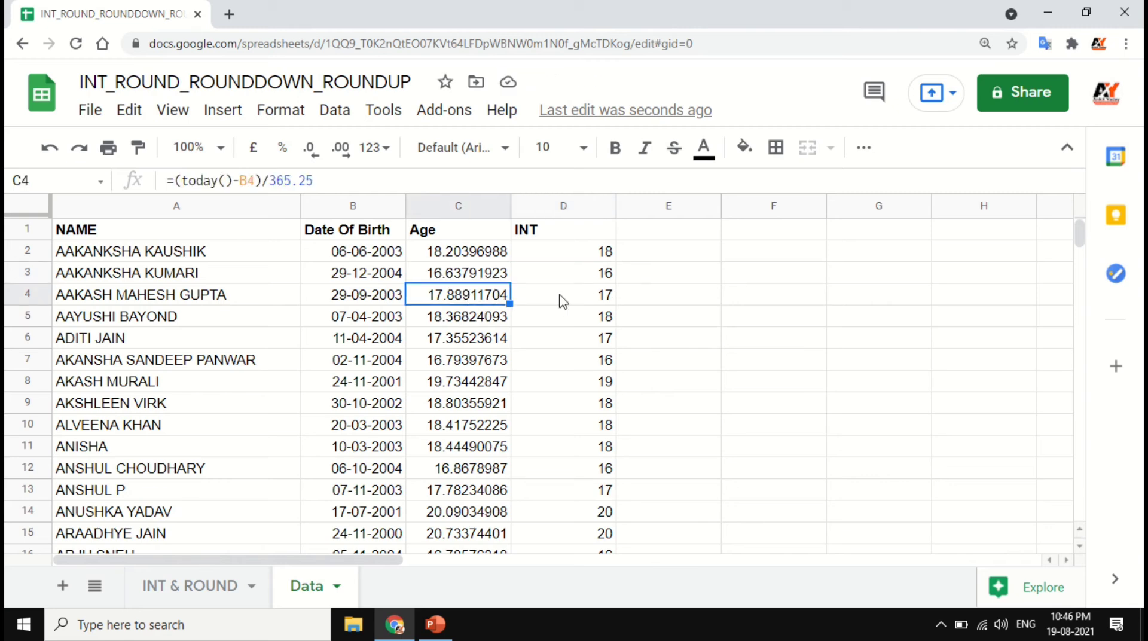
pyautogui.click(591, 299)
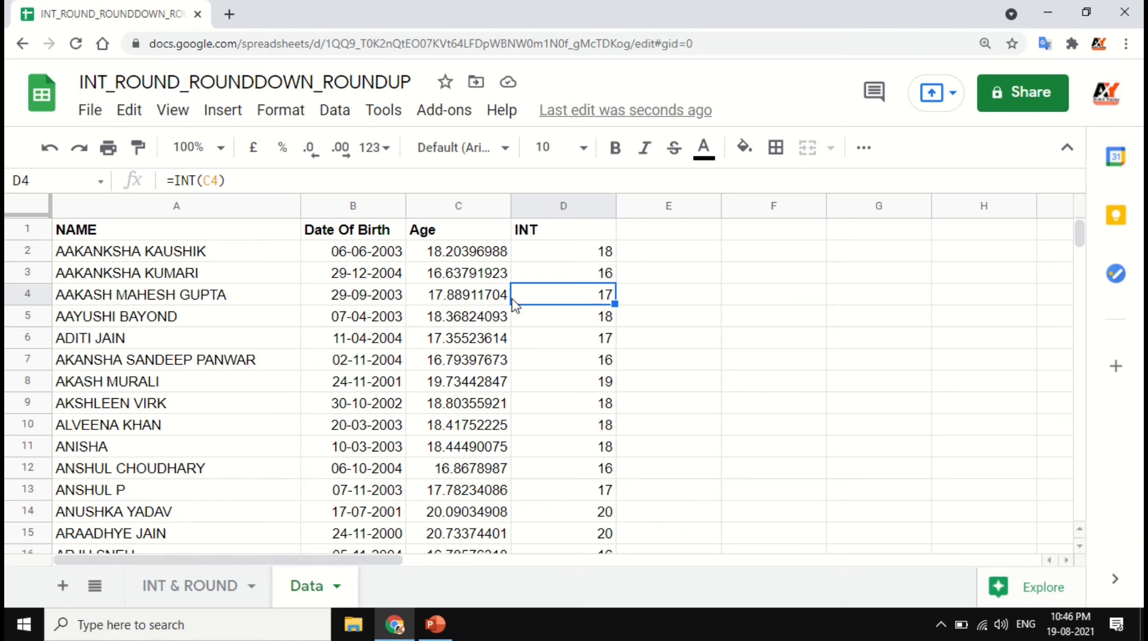
pyautogui.scroll(-1, 573, 343)
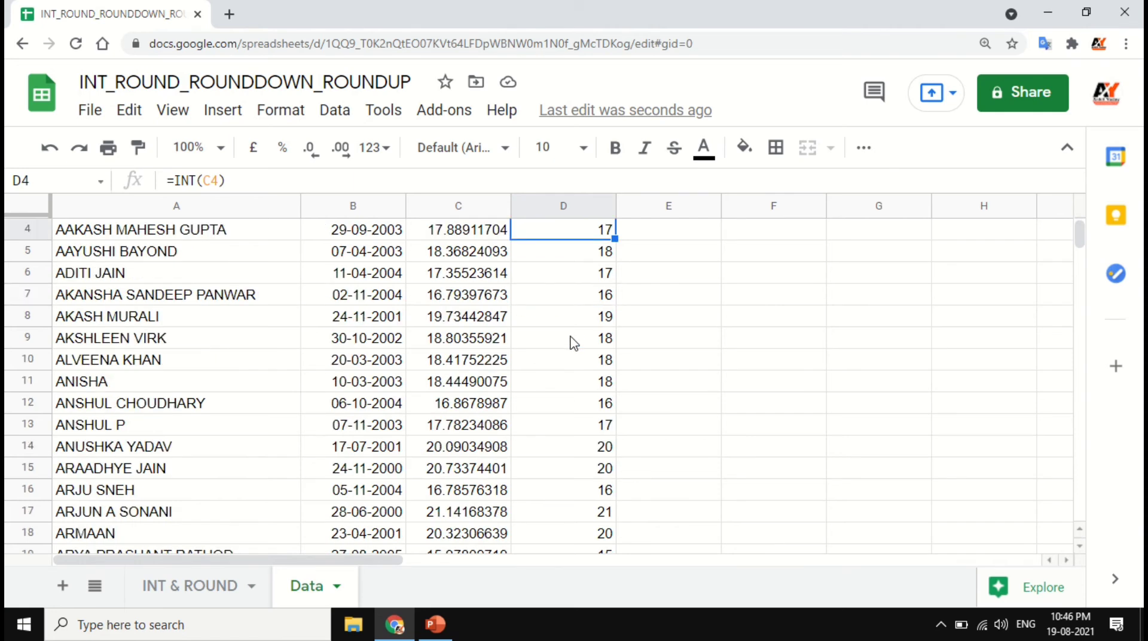
pyautogui.scroll(1, 572, 342)
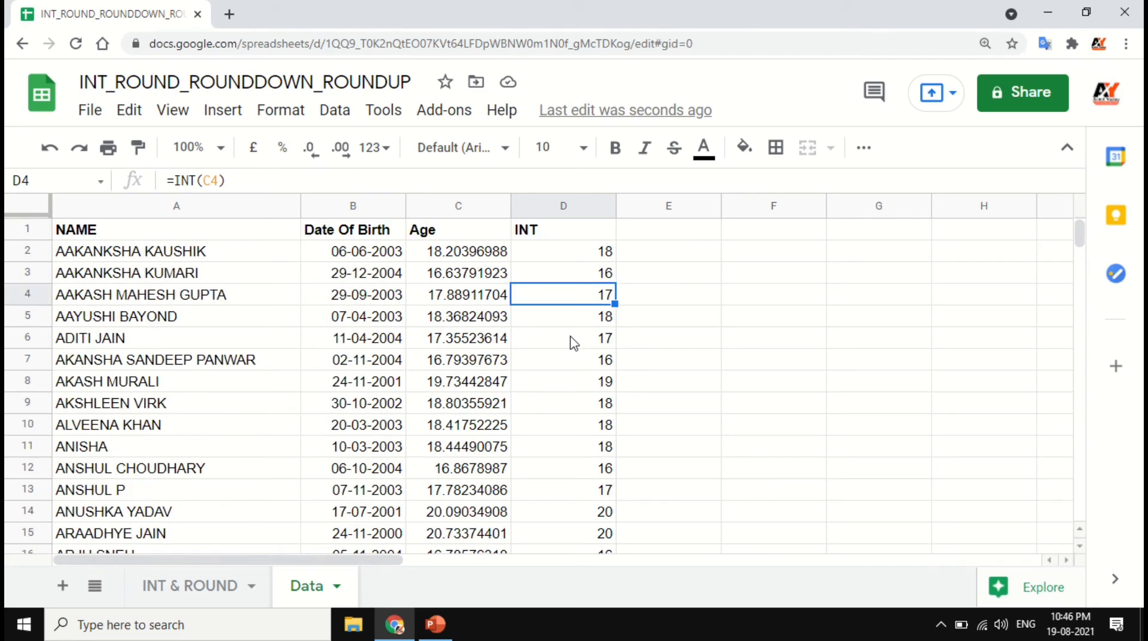
pyautogui.scroll(-7, 573, 342)
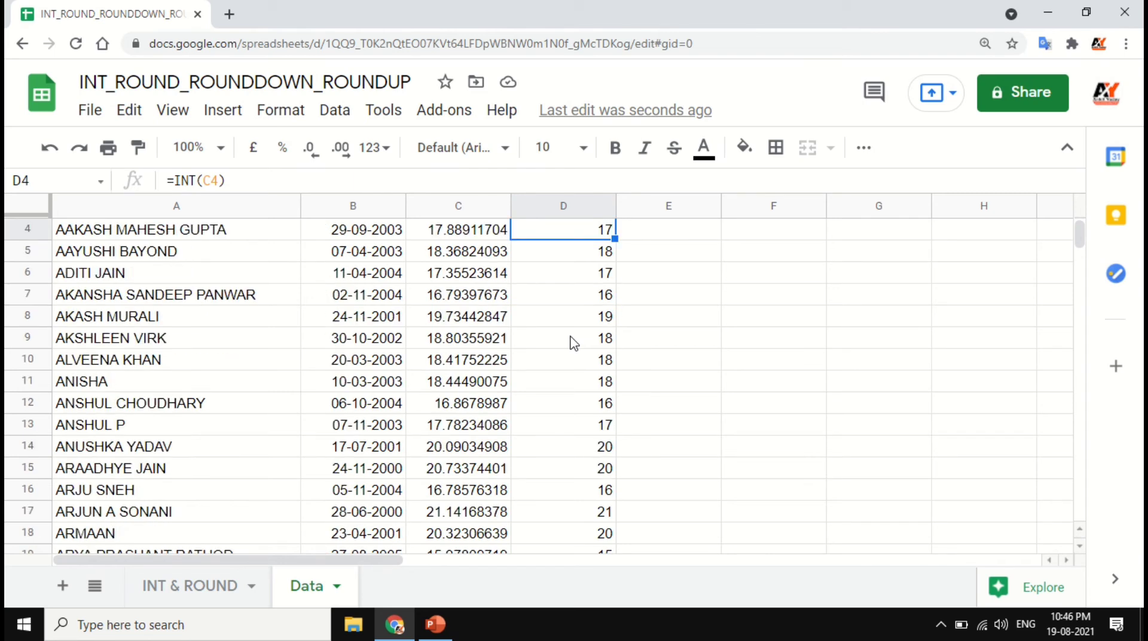
pyautogui.scroll(7, 573, 342)
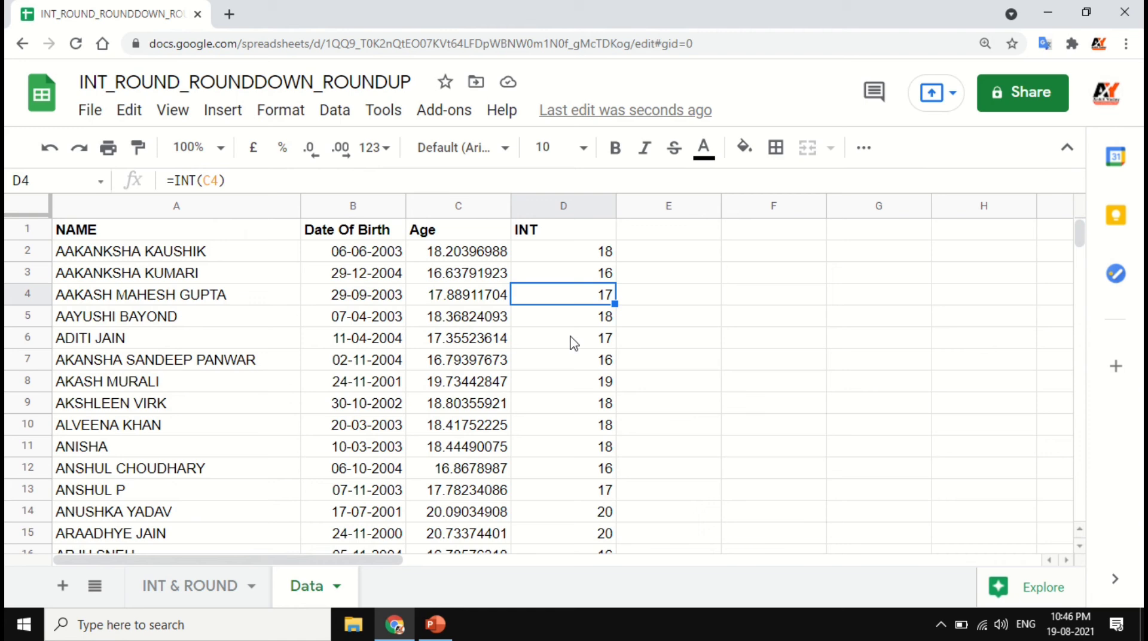
# Step: Add a bold ROUND header in cell E1 beside INT
pyautogui.click(564, 230)
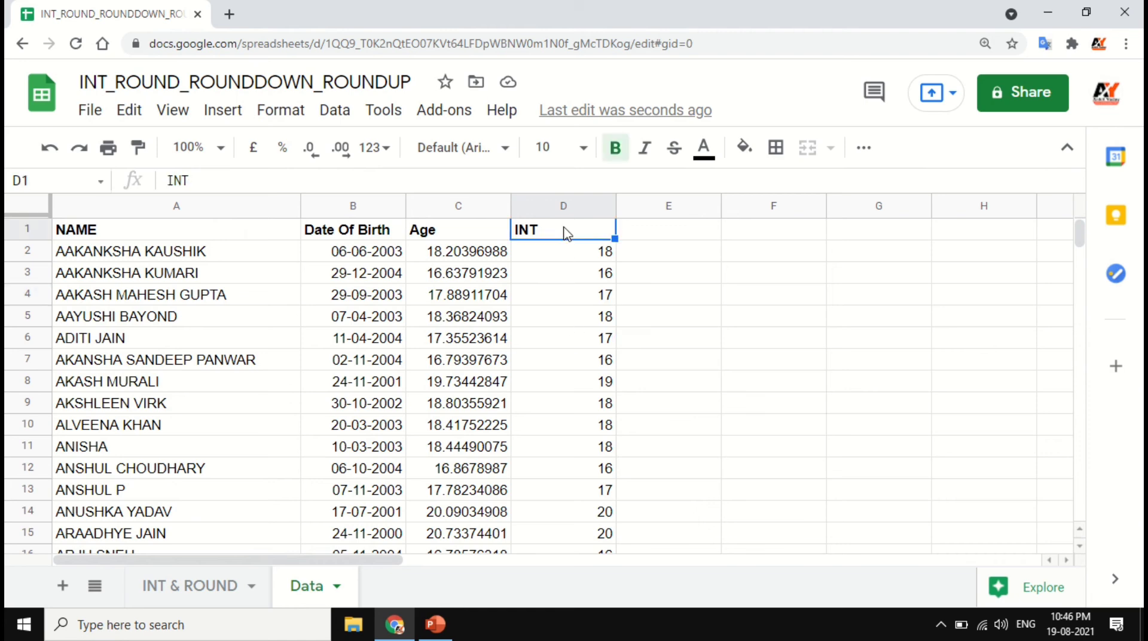
pyautogui.click(655, 236)
pyautogui.write('ROUND')
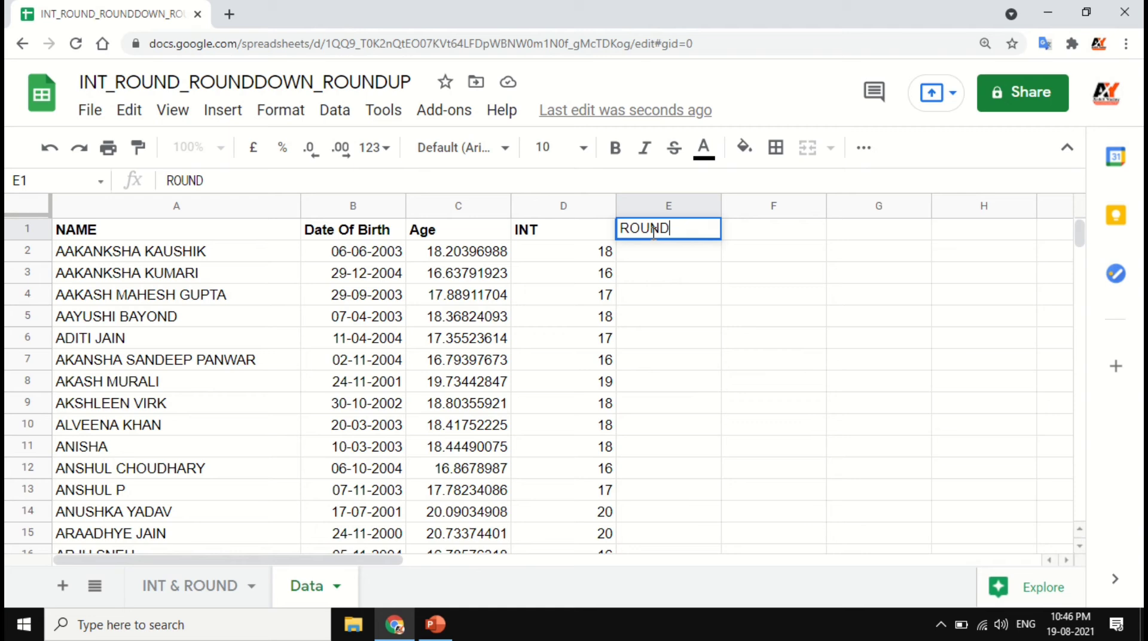
pyautogui.press('Tab')
pyautogui.click(672, 237)
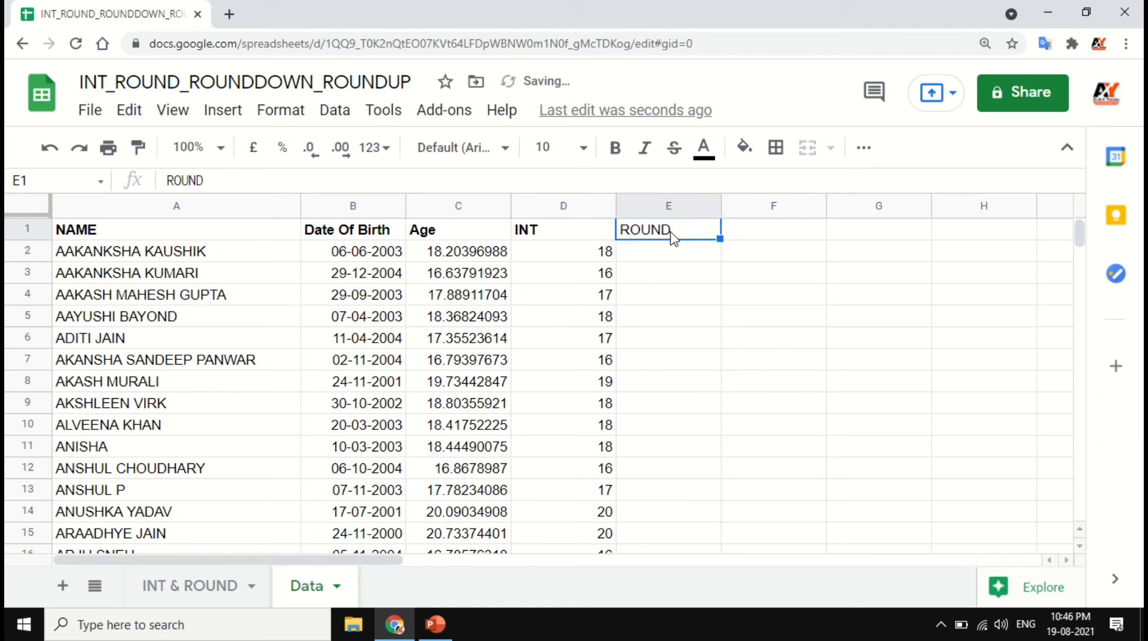
pyautogui.hotkey('ctrl', 'b')
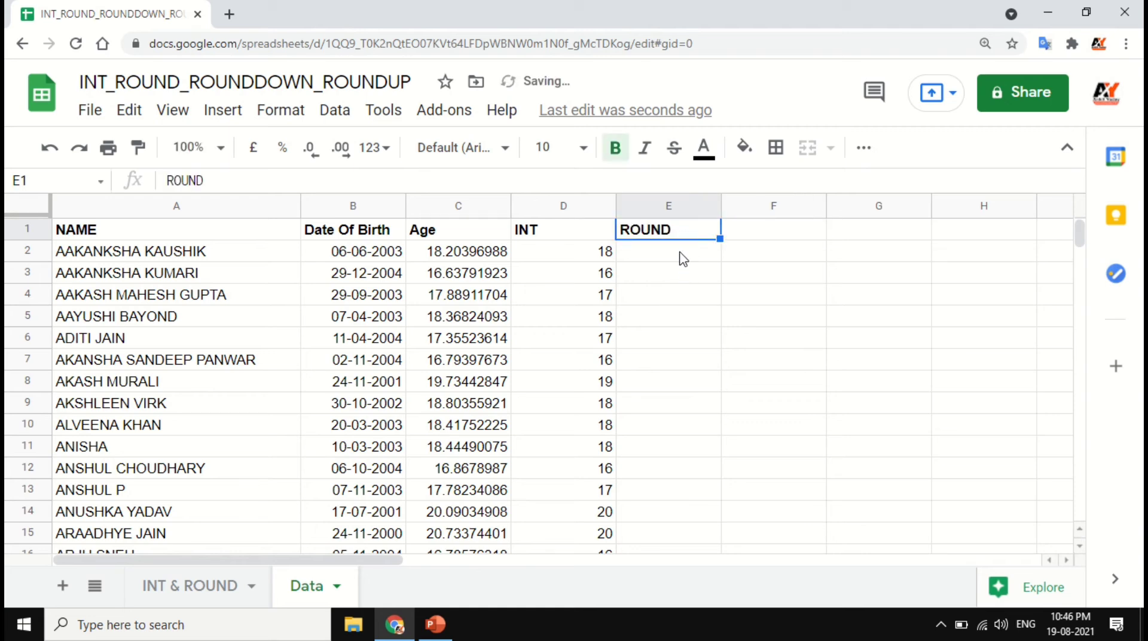
# Step: Enter =ROUND(C2) in cell E2 and fill it down through E10 manually, declining the suggested auto-fill
pyautogui.click(682, 257)
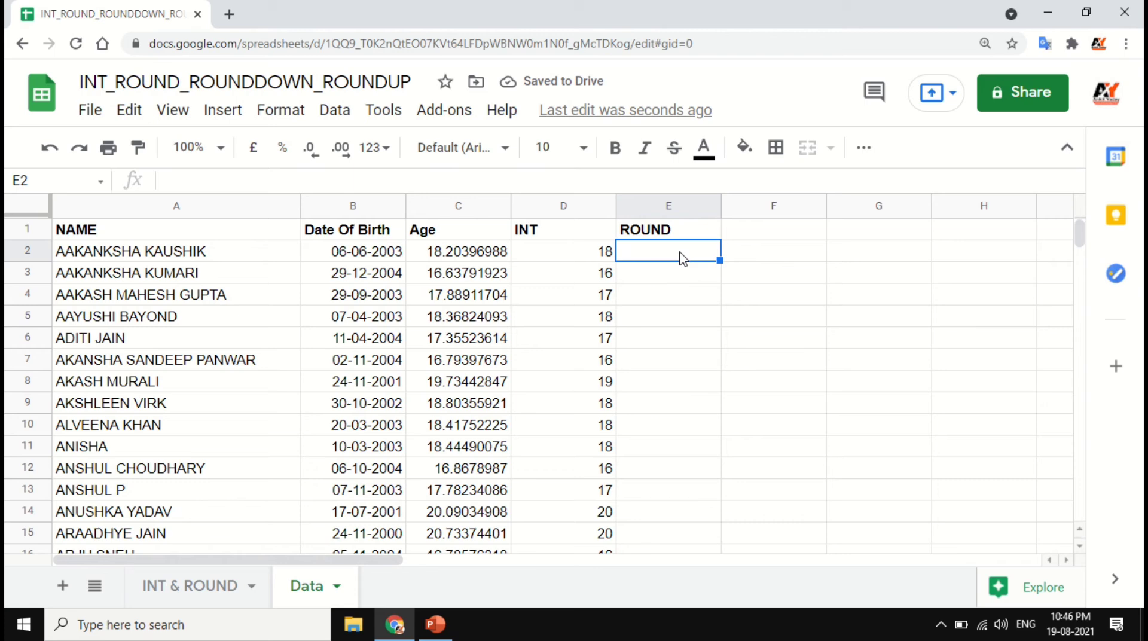
pyautogui.write('=R')
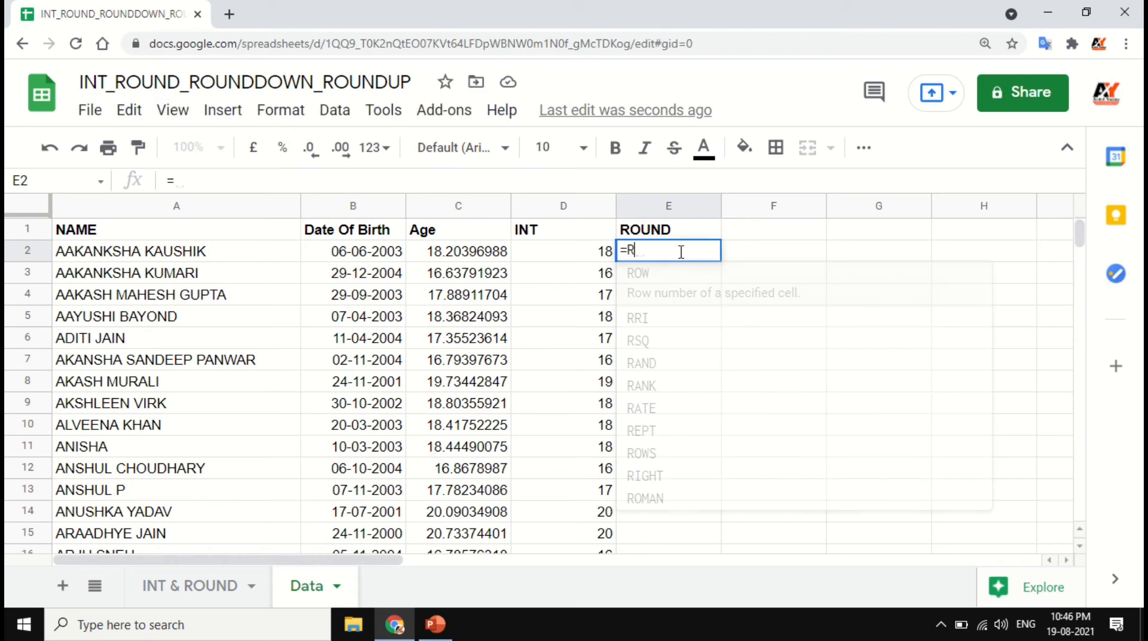
pyautogui.write('OUND(')
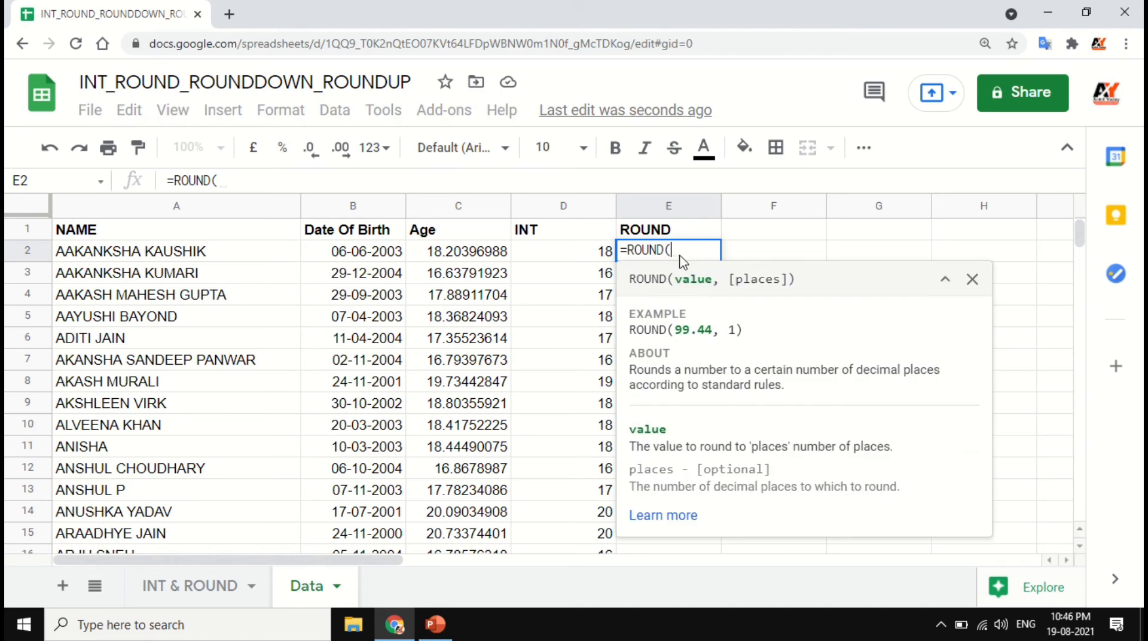
pyautogui.click(443, 258)
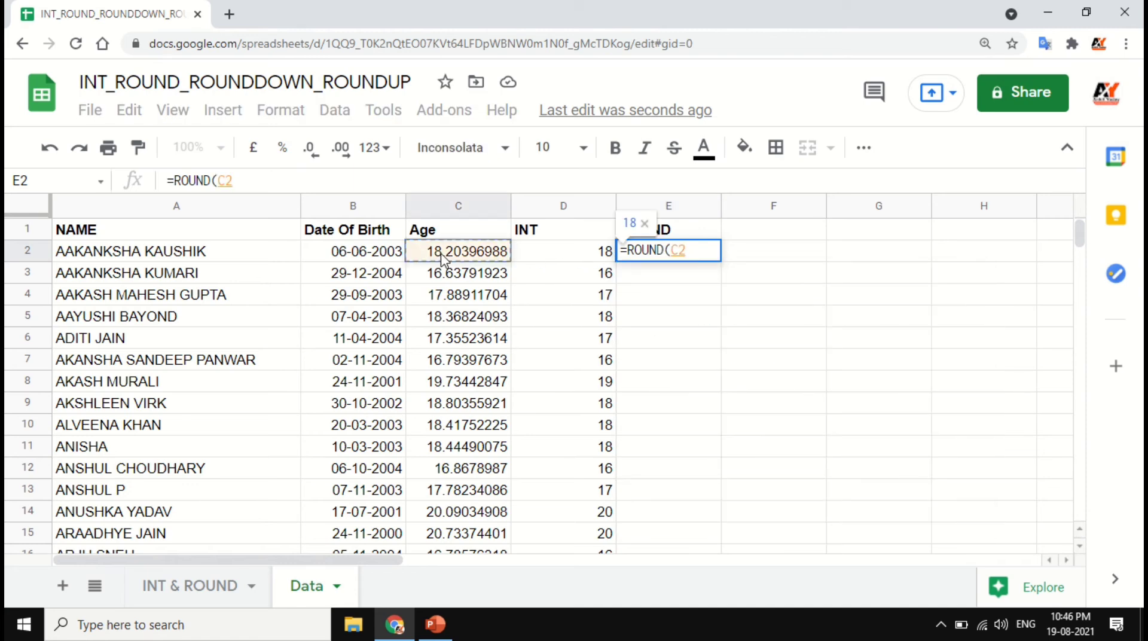
pyautogui.write(')')
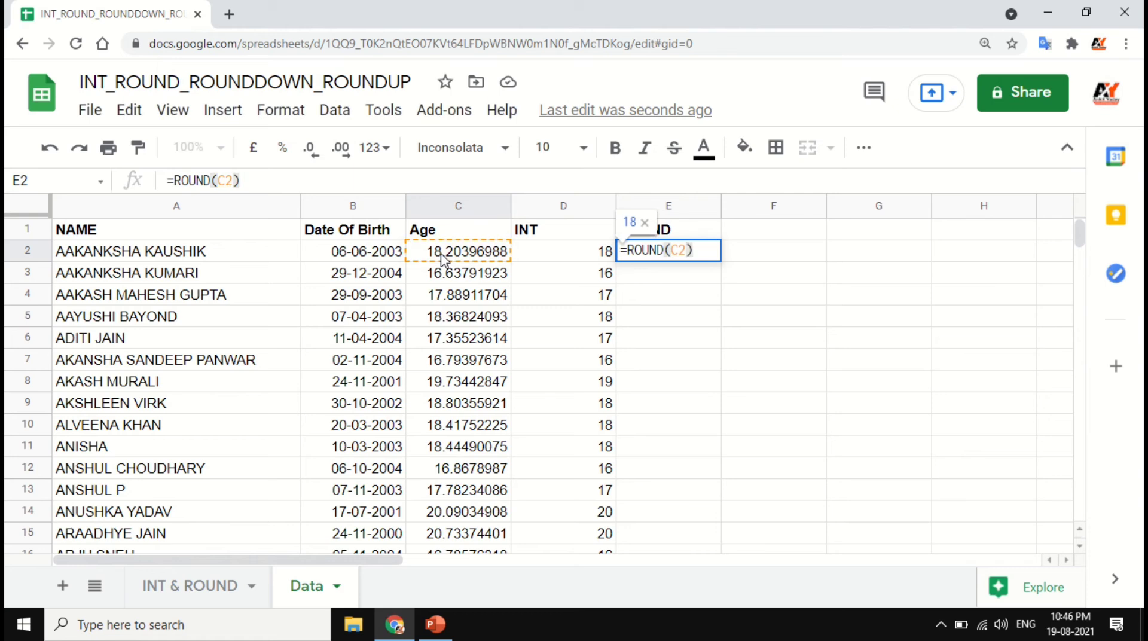
pyautogui.press('Return')
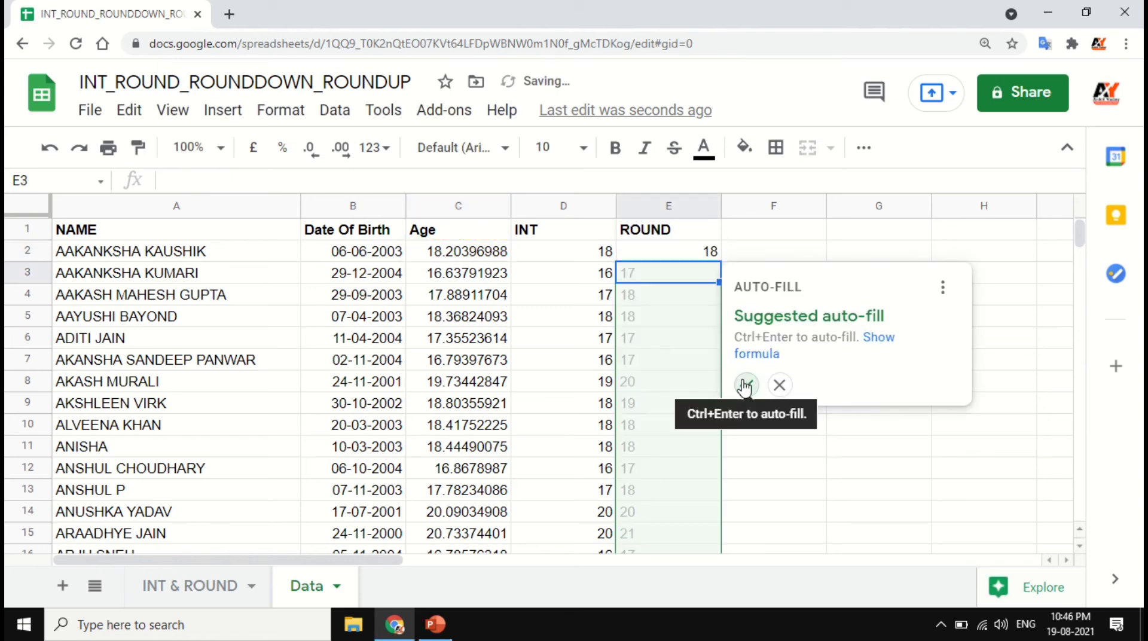
pyautogui.click(779, 385)
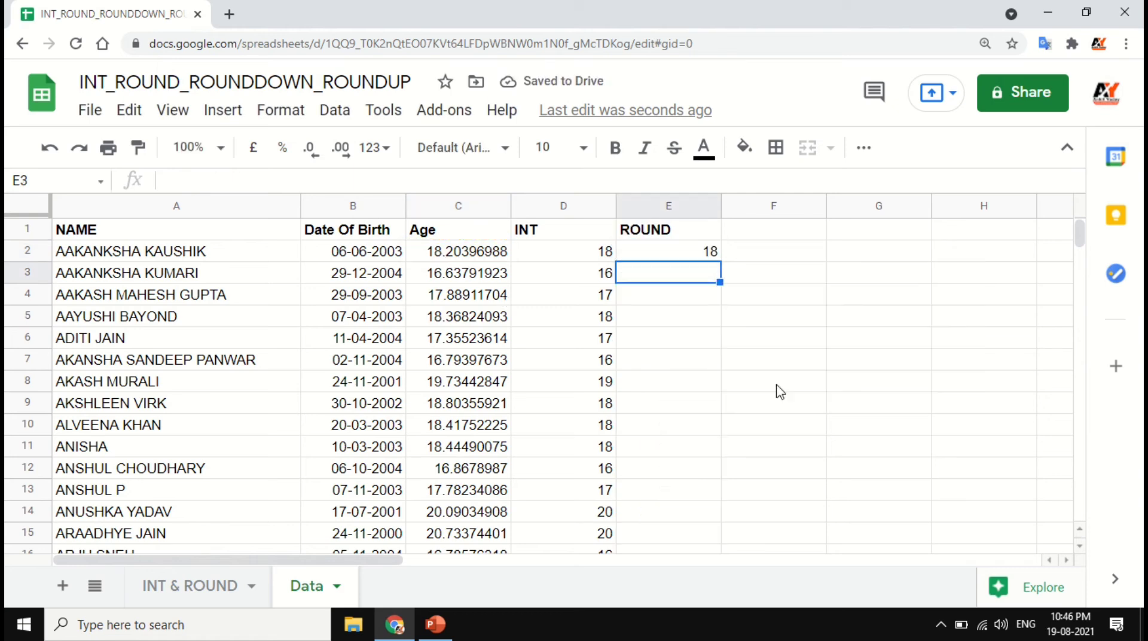
pyautogui.click(697, 255)
pyautogui.moveTo(720, 261); pyautogui.dragTo(730, 428)
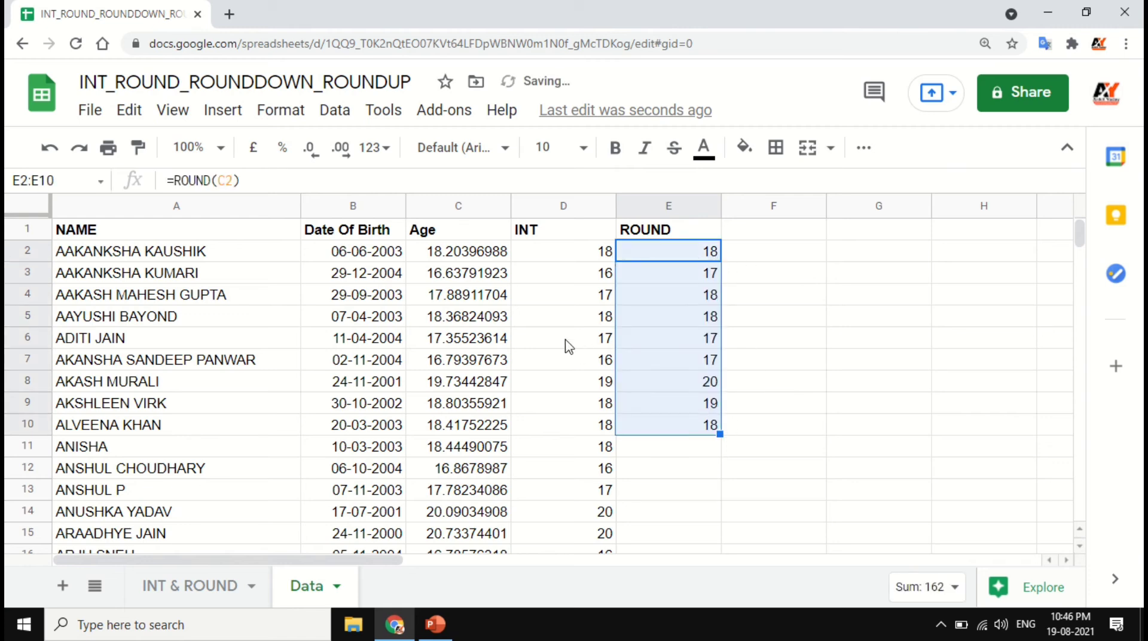
# Step: Compare the ROUND and INT results with the decimal ages in rows 3 and 4
pyautogui.click(449, 280)
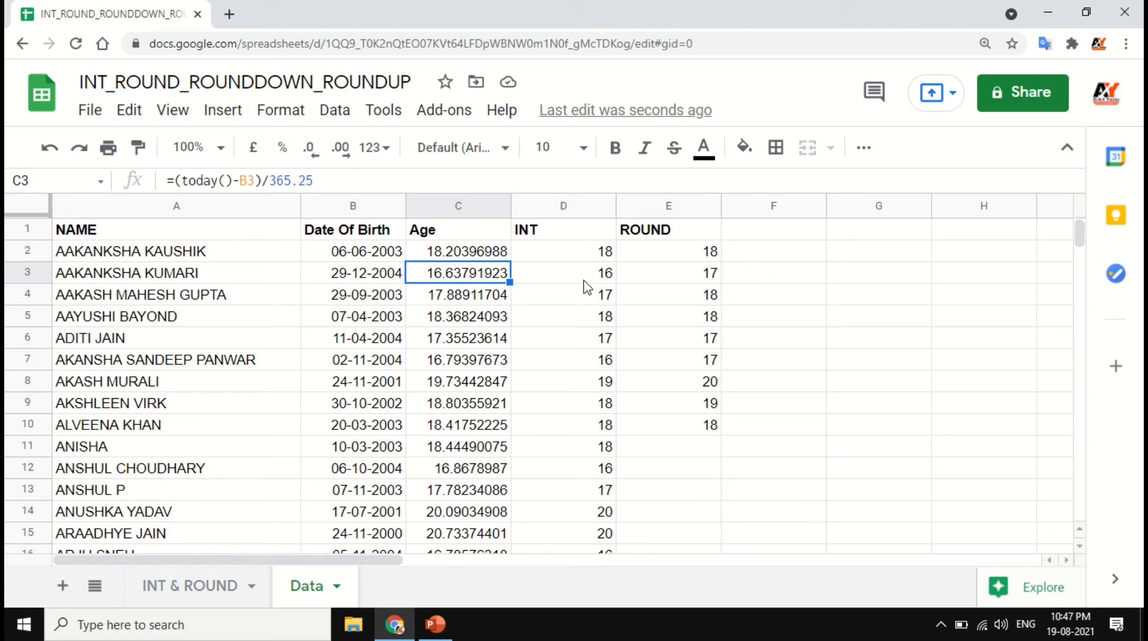
pyautogui.click(674, 279)
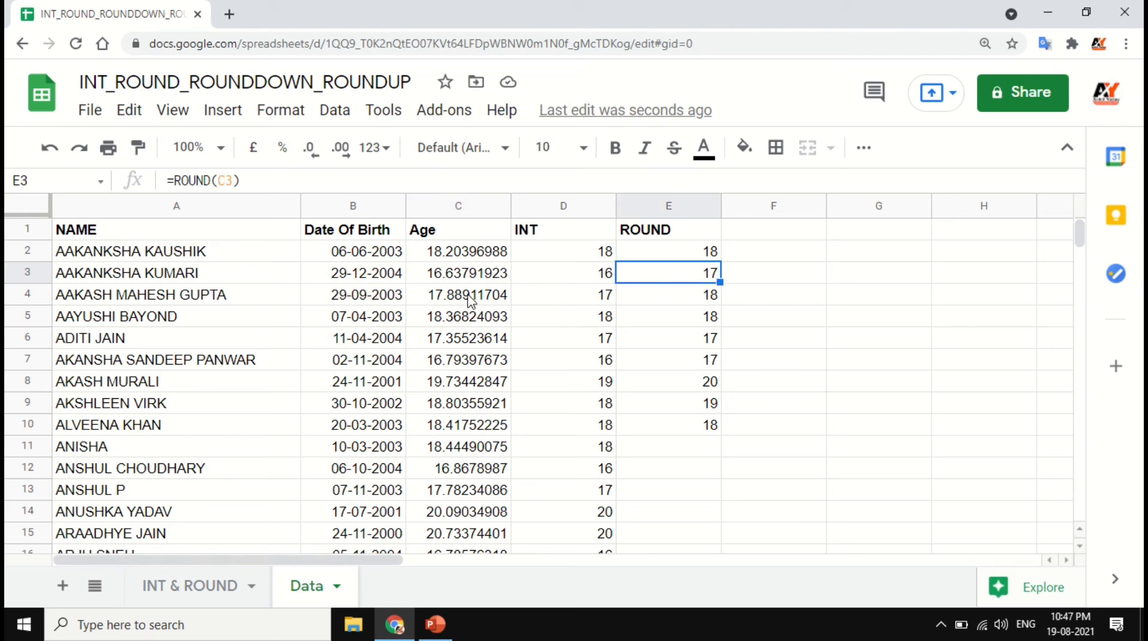
pyautogui.click(443, 299)
pyautogui.click(698, 299)
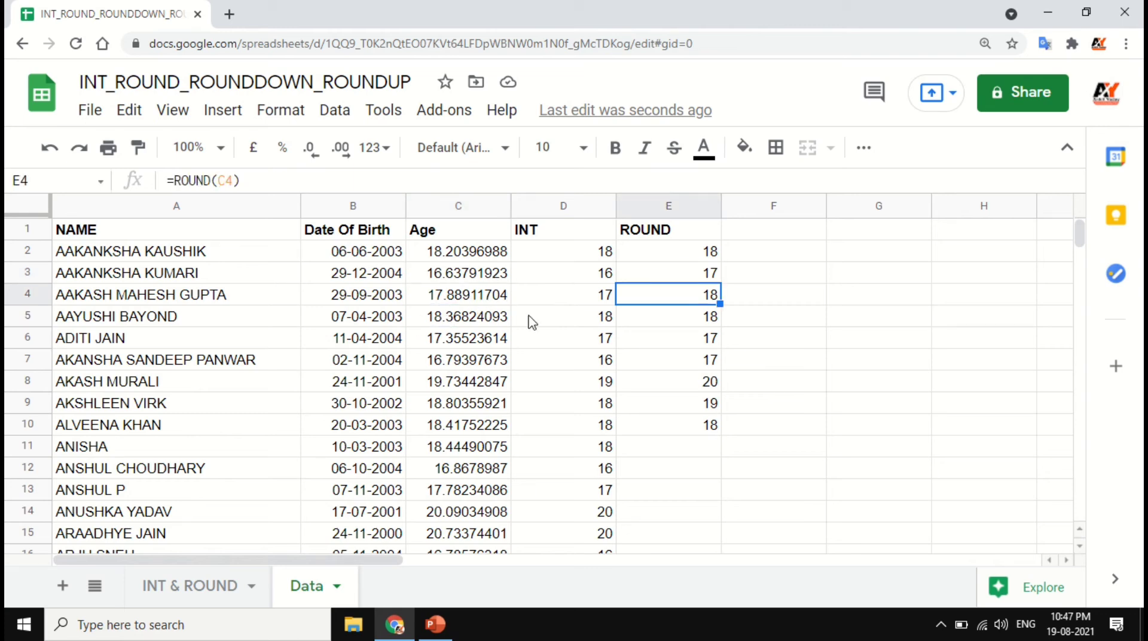
pyautogui.click(604, 297)
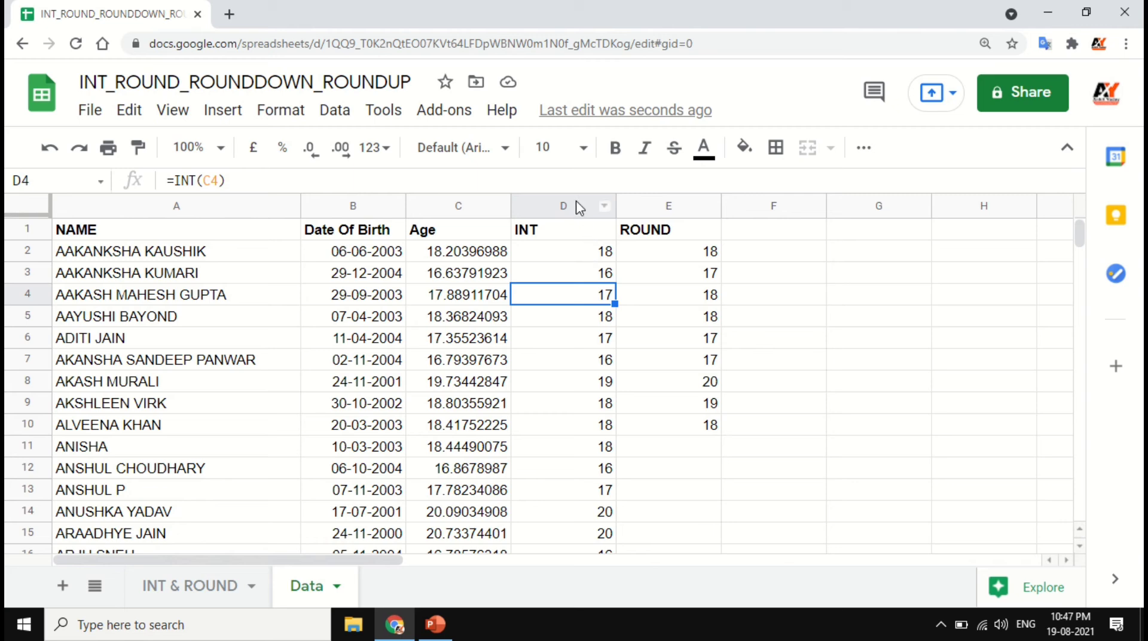
pyautogui.click(576, 205)
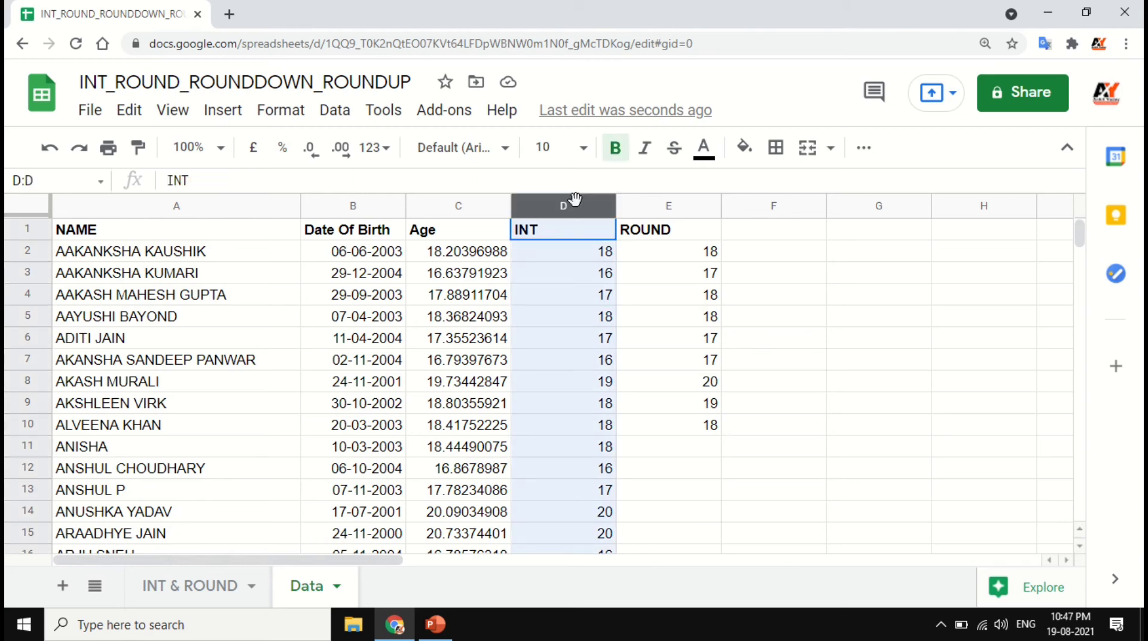
pyautogui.click(603, 309)
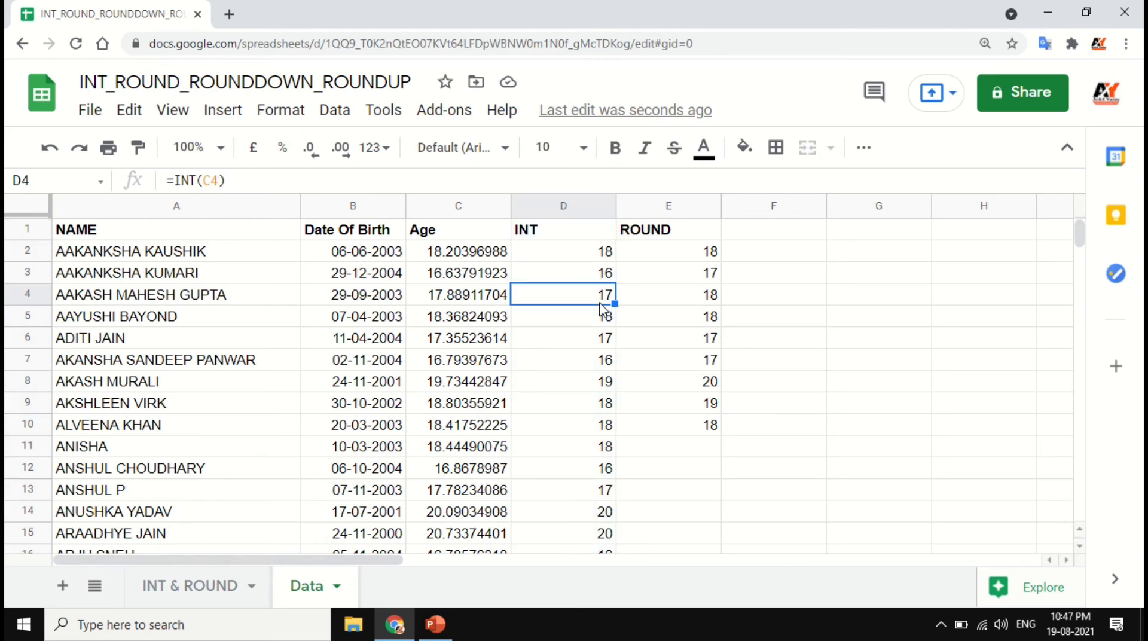
pyautogui.click(668, 307)
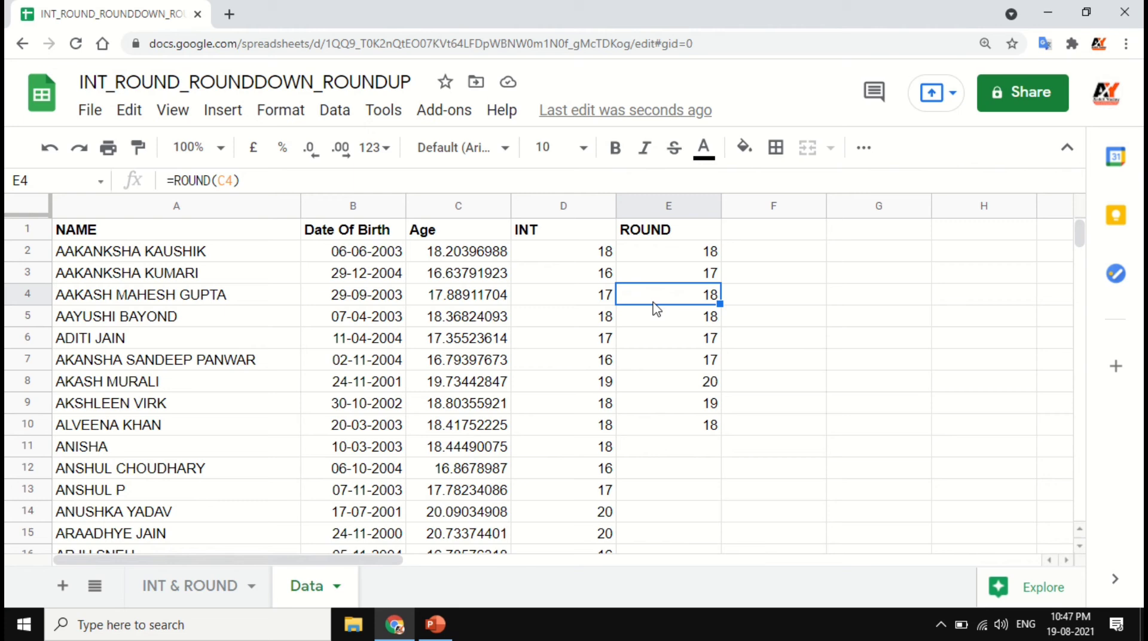
# Step: Clear the ROUND formulas from E3:E10, keeping only the one in E2
pyautogui.click(682, 254)
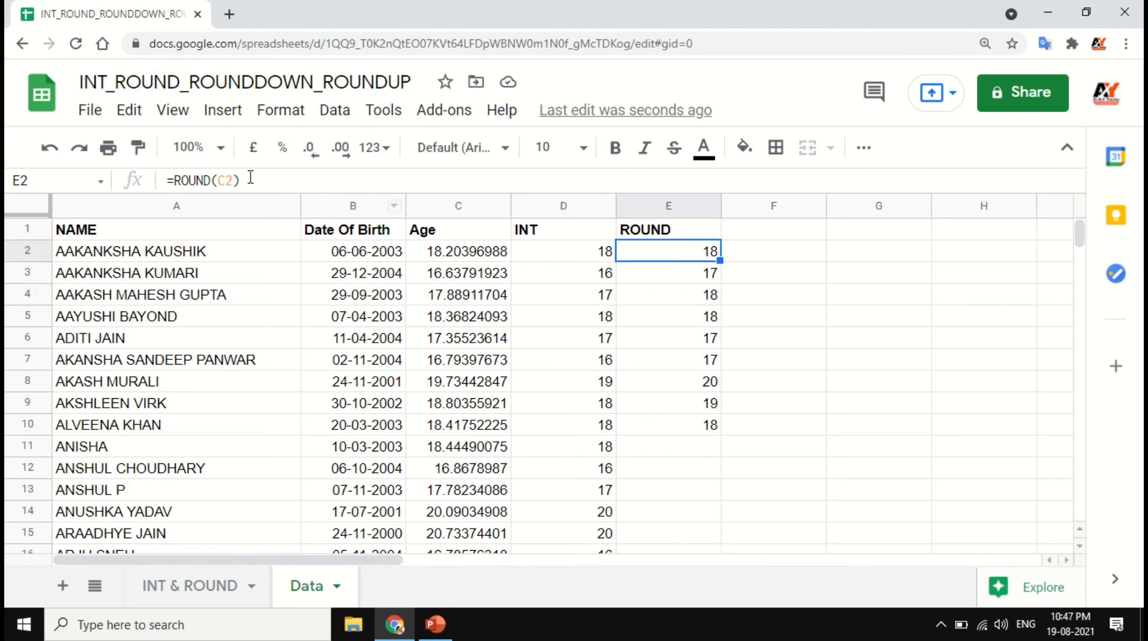
pyautogui.moveTo(682, 277); pyautogui.dragTo(693, 443)
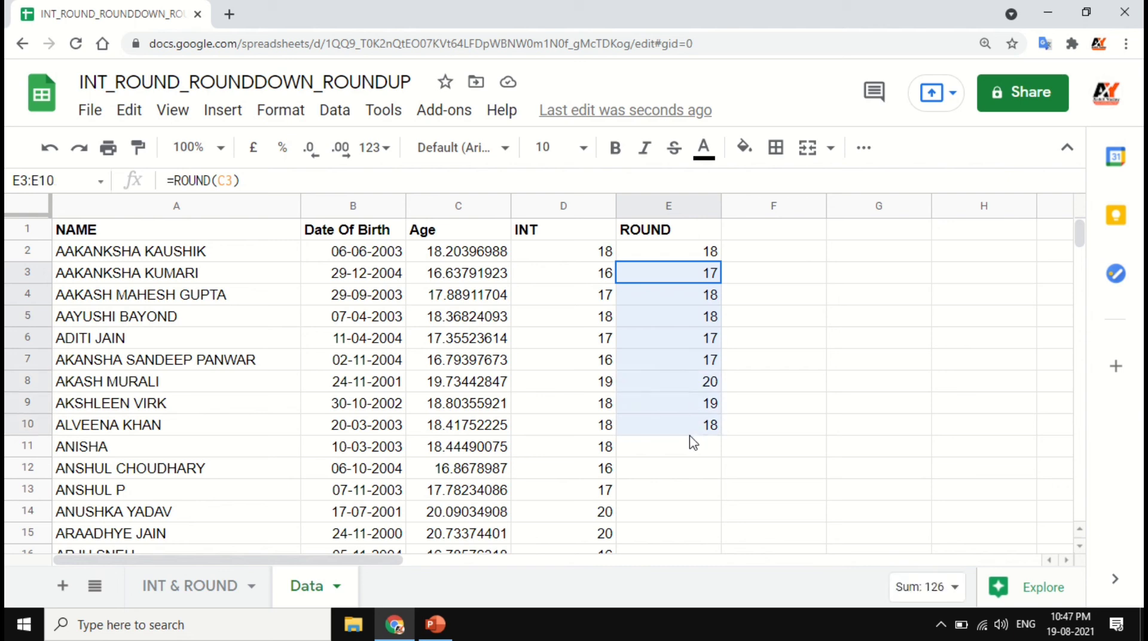
pyautogui.press('Delete')
# Step: Add a places argument of 3 to the E2 formula, making it =ROUND(C2,3)
pyautogui.click(687, 252)
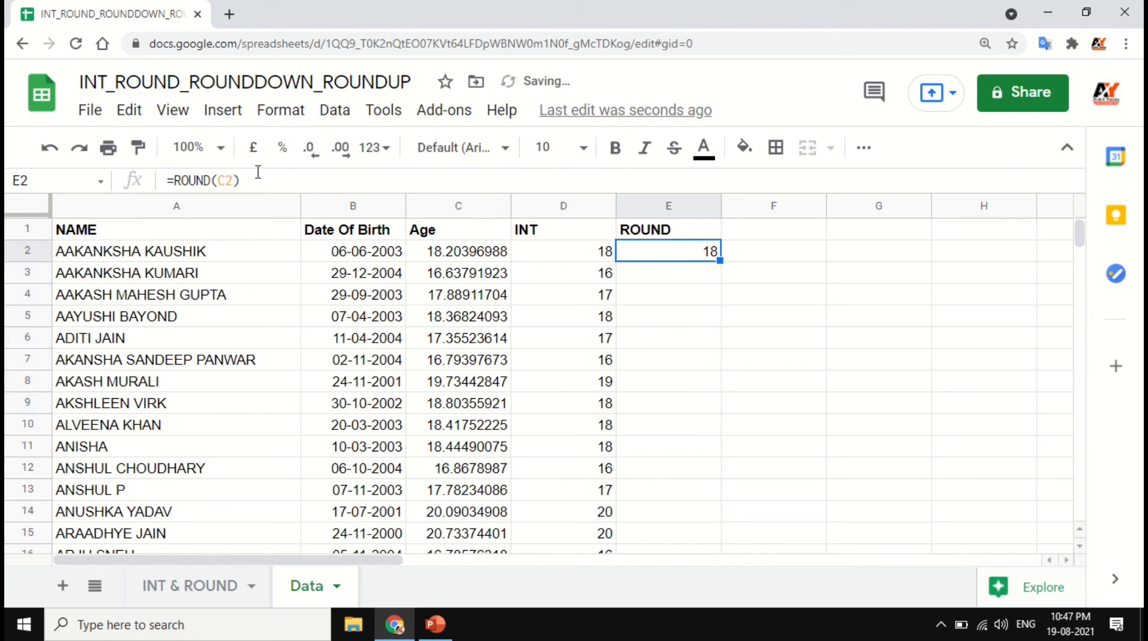
pyautogui.click(237, 180)
pyautogui.write(',')
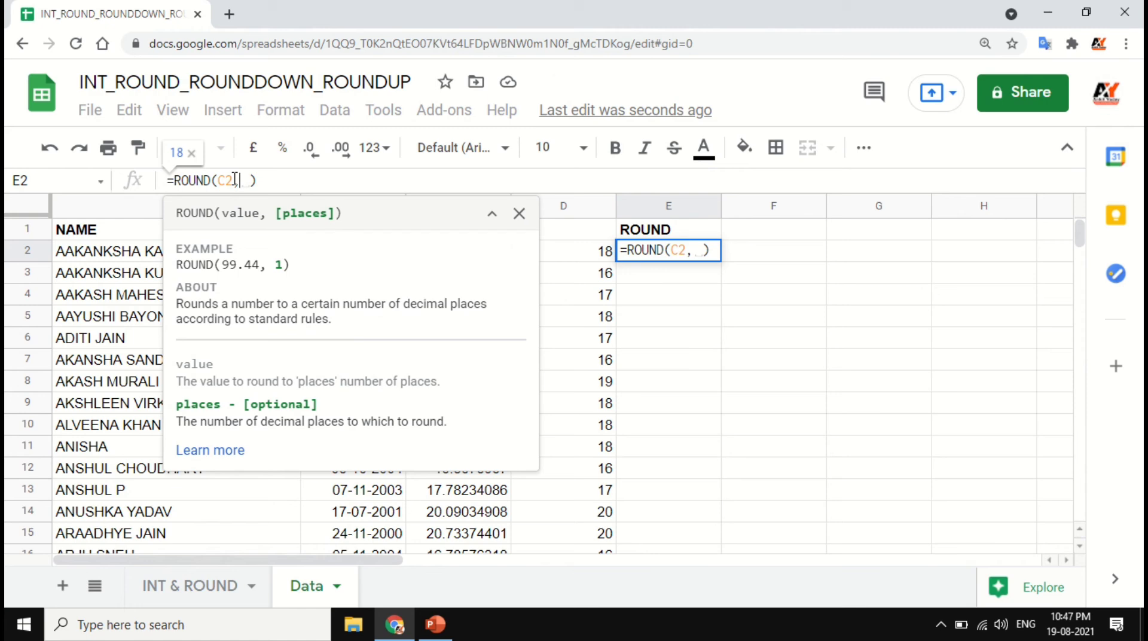
pyautogui.click(491, 213)
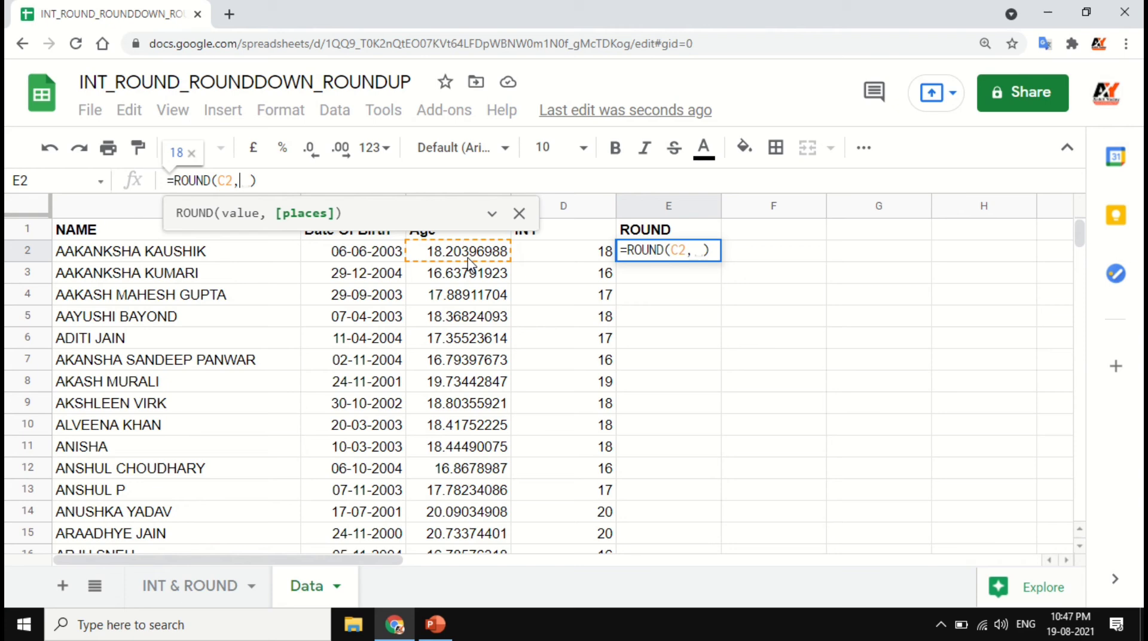
pyautogui.write('2')
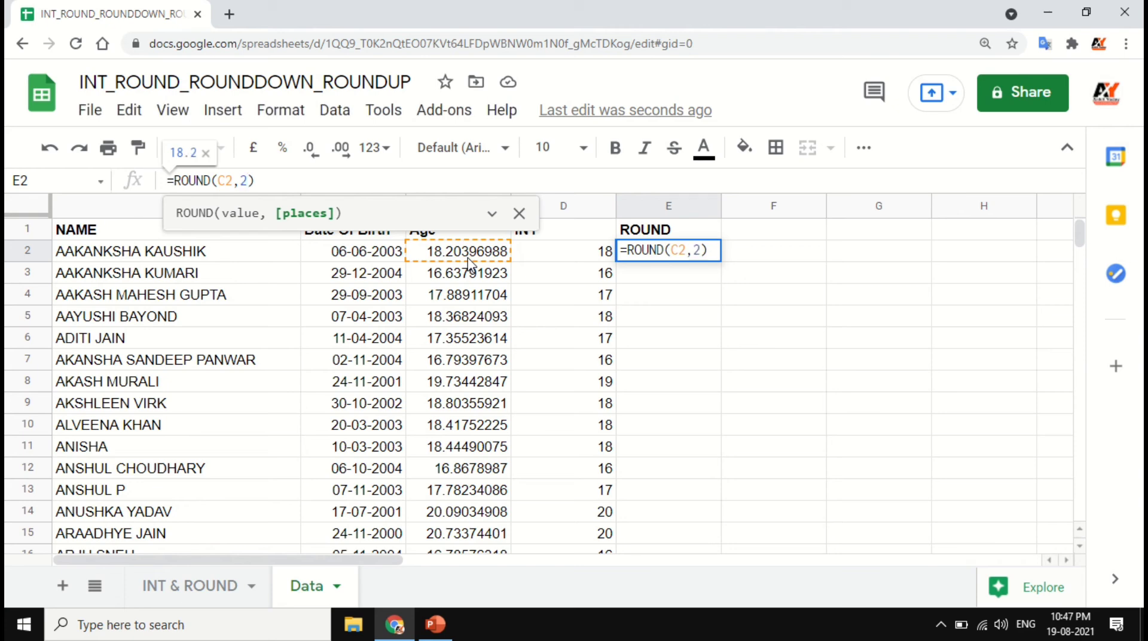
pyautogui.write('3')
pyautogui.press('BackSpace')
pyautogui.press('BackSpace')
pyautogui.write('3')
pyautogui.press('Return')
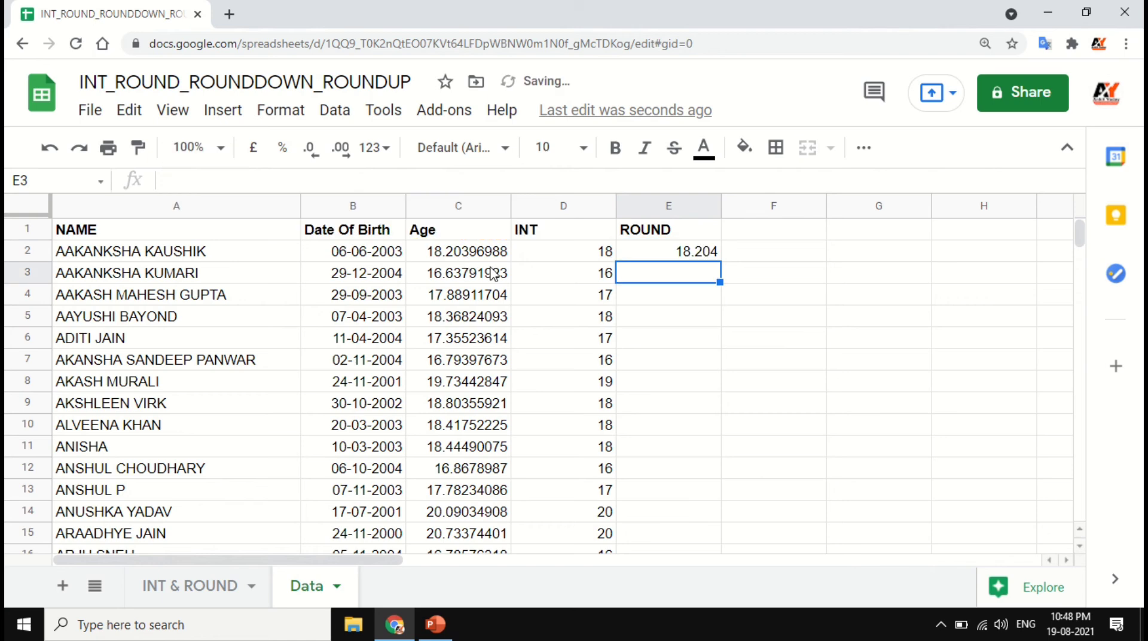
# Step: Fill the E2 ROUND formula down the whole ROUND column and look over the filled rows
pyautogui.click(711, 255)
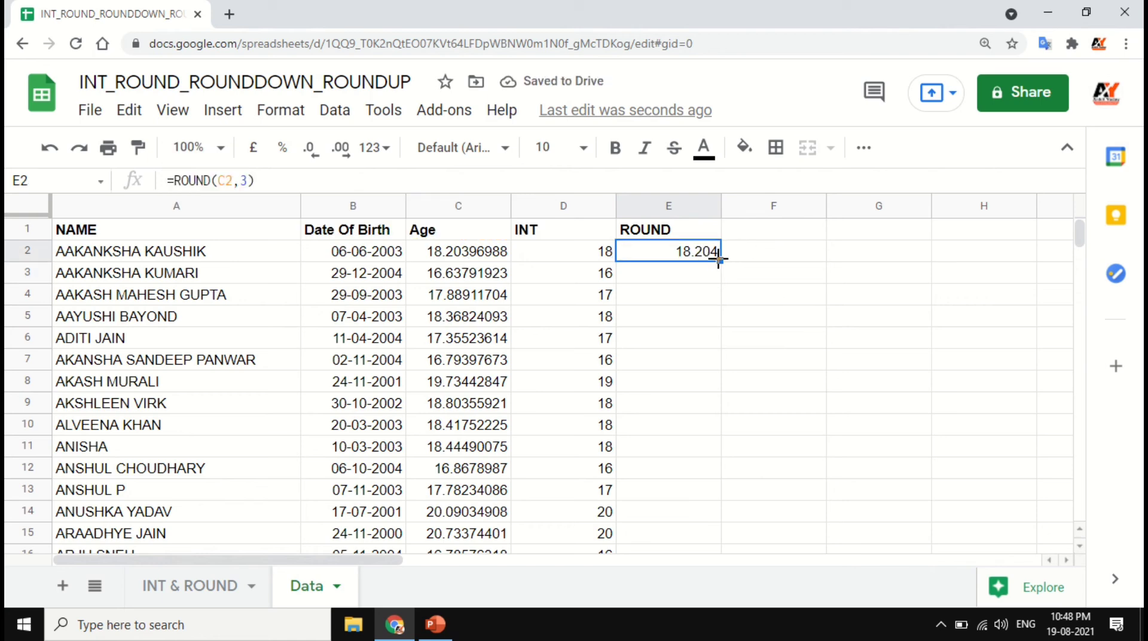
pyautogui.doubleClick(718, 259)
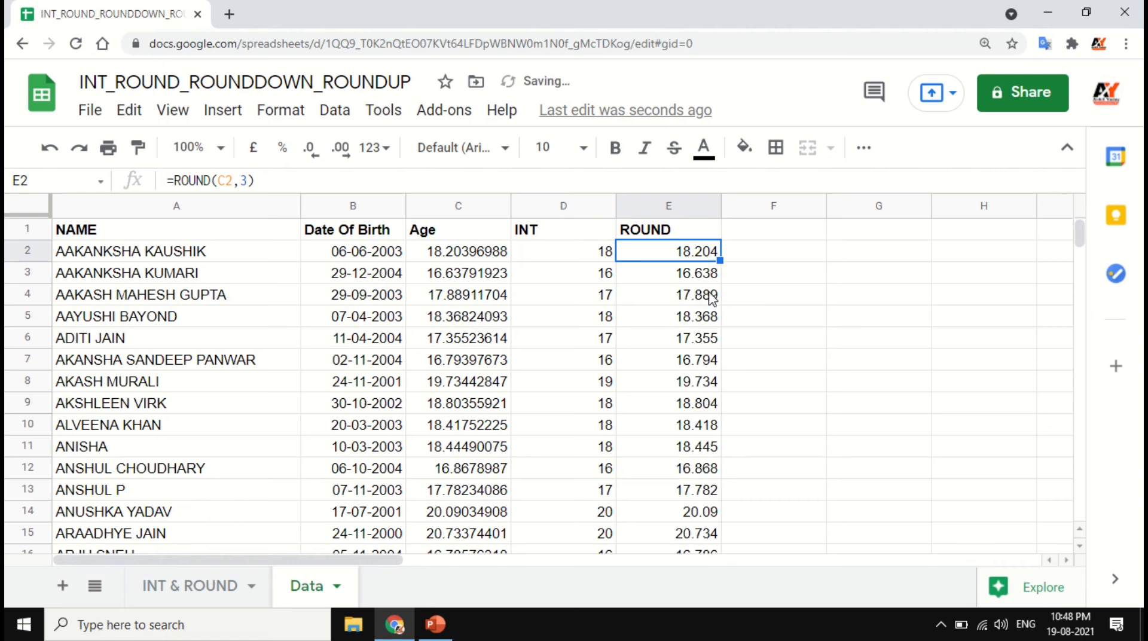
pyautogui.scroll(-3, 712, 299)
pyautogui.scroll(3, 702, 300)
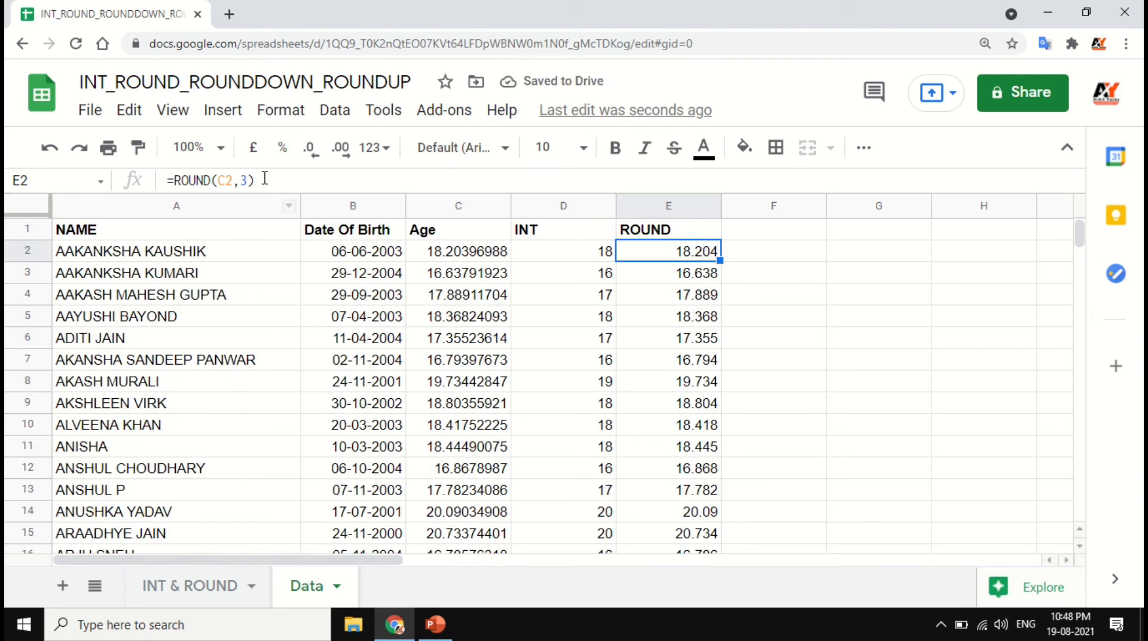
# Step: Change the E2 formula to =ROUND(C2,4) and review the values in the ROUND column
pyautogui.click(247, 180)
pyautogui.press('BackSpace')
pyautogui.write('4')
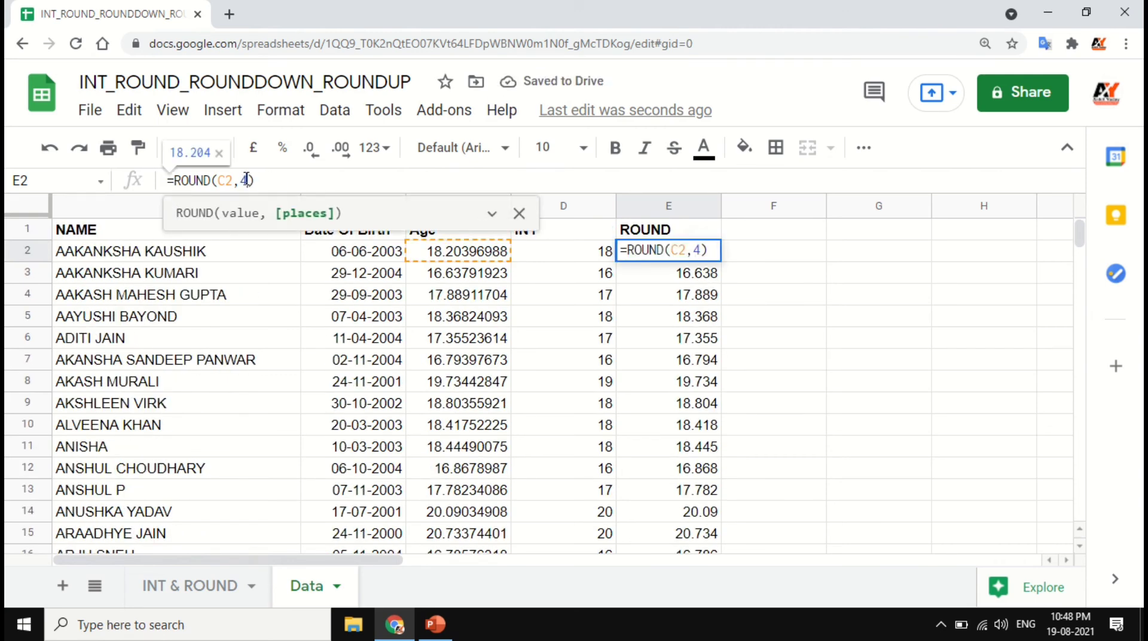
pyautogui.press('Return')
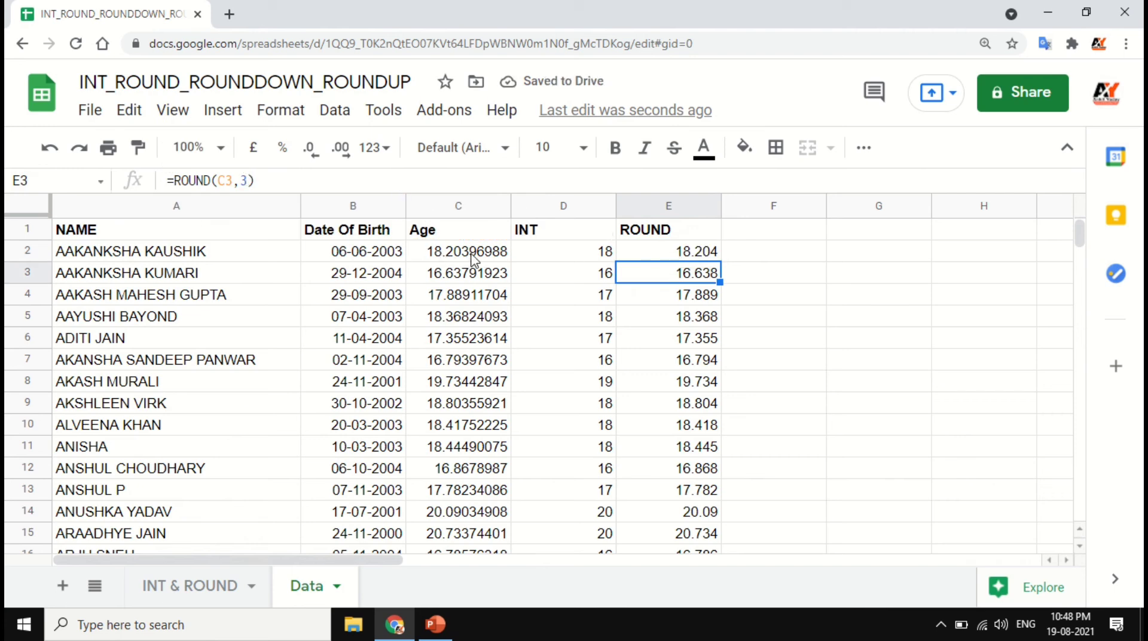
pyautogui.click(685, 254)
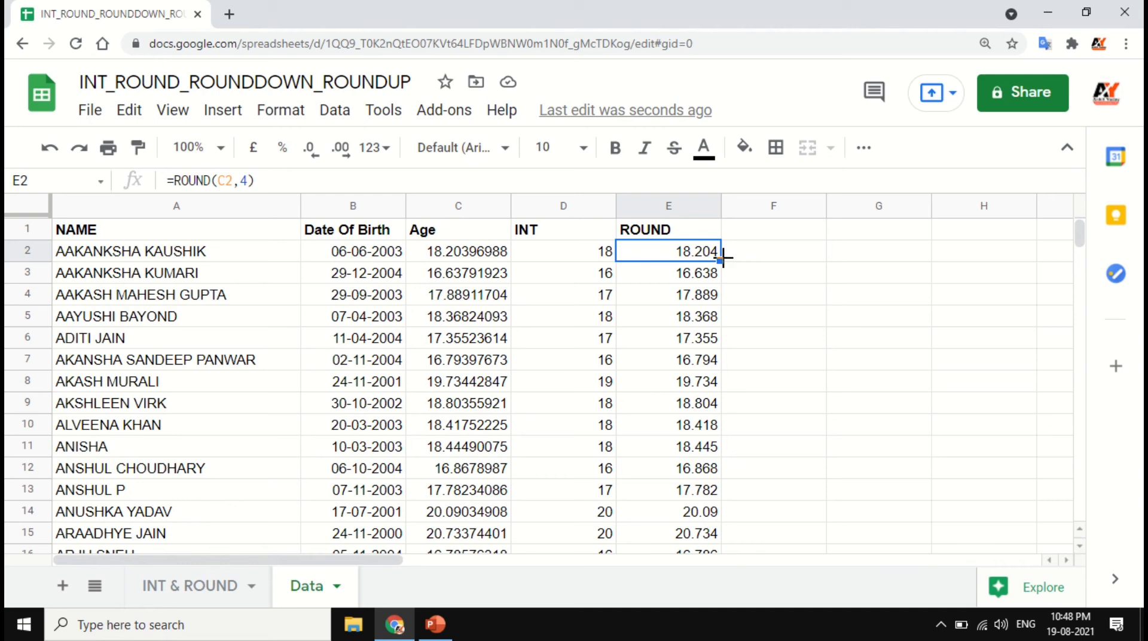
pyautogui.scroll(-5, 710, 347)
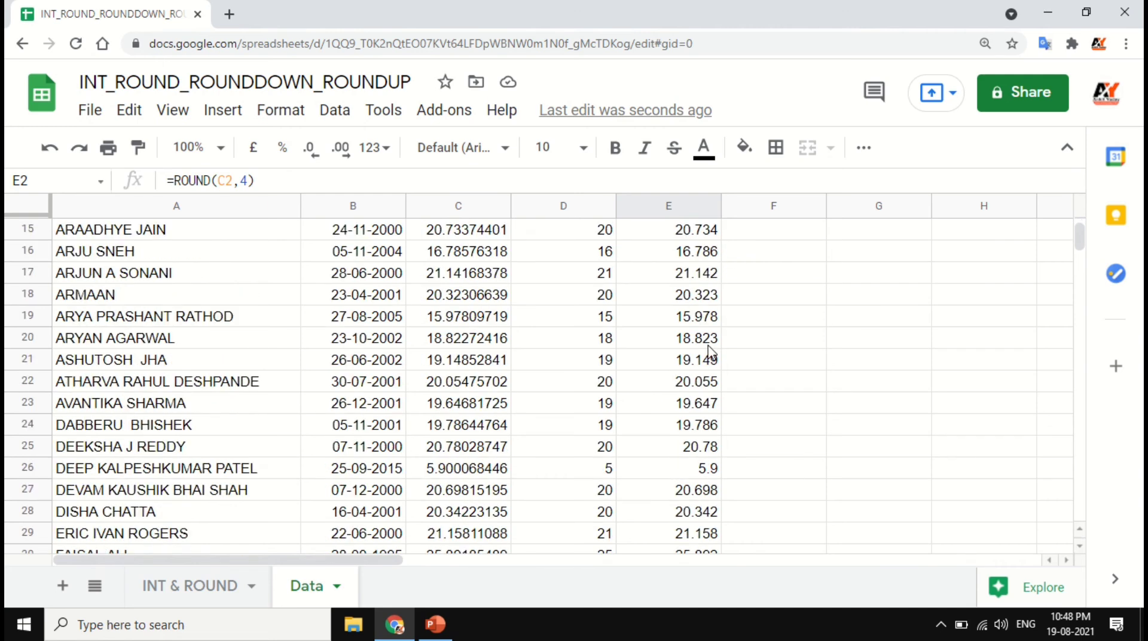
pyautogui.scroll(5, 705, 401)
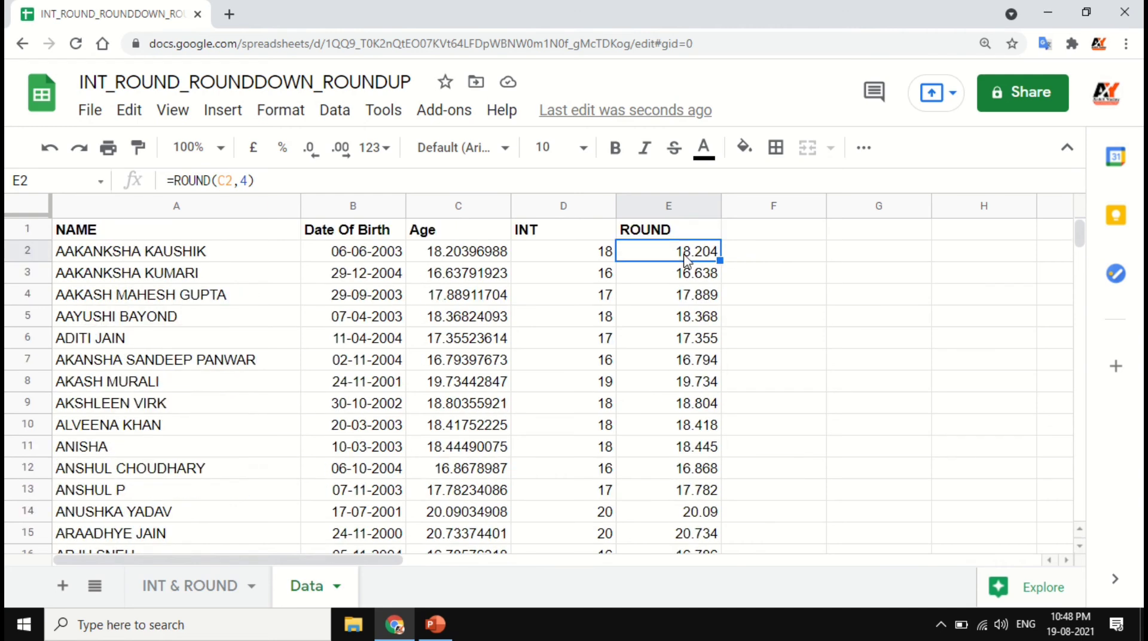
# Step: Add the column headers ROUNDUP in F1 and ROUNDDOWN in G1 and make both bold
pyautogui.click(686, 235)
pyautogui.click(773, 233)
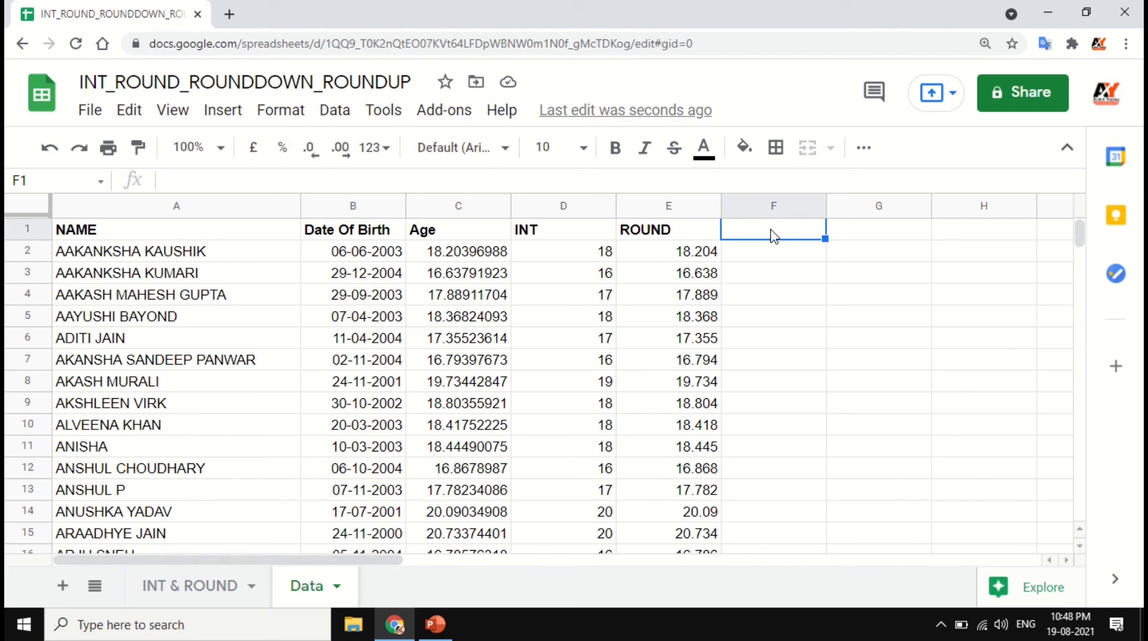
pyautogui.write('R')
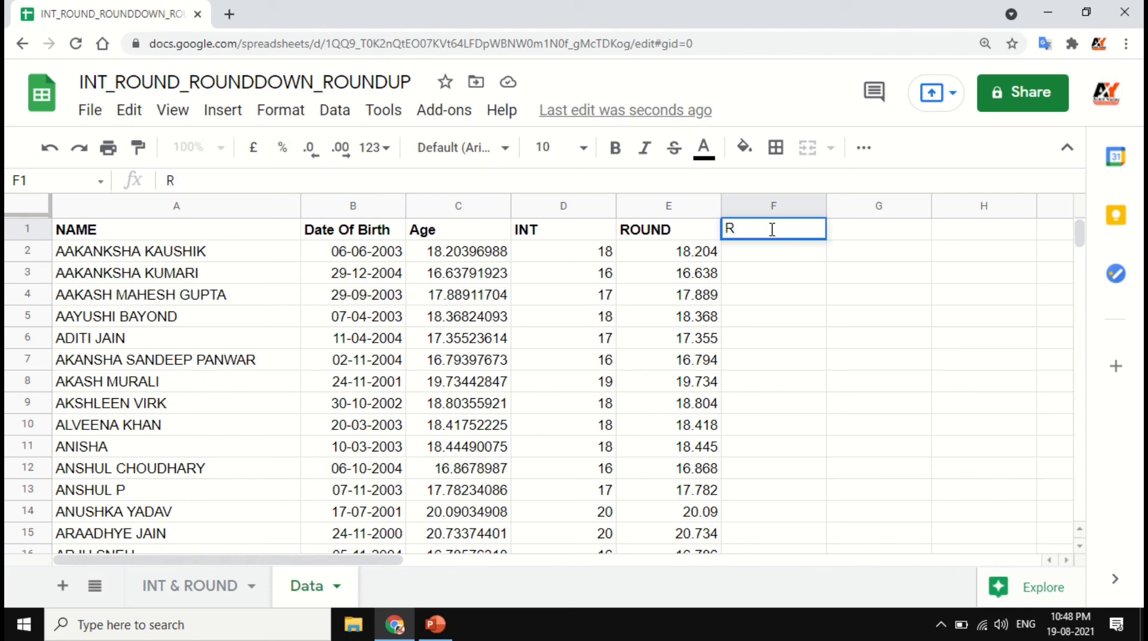
pyautogui.write('OUNDUP')
pyautogui.press('Tab')
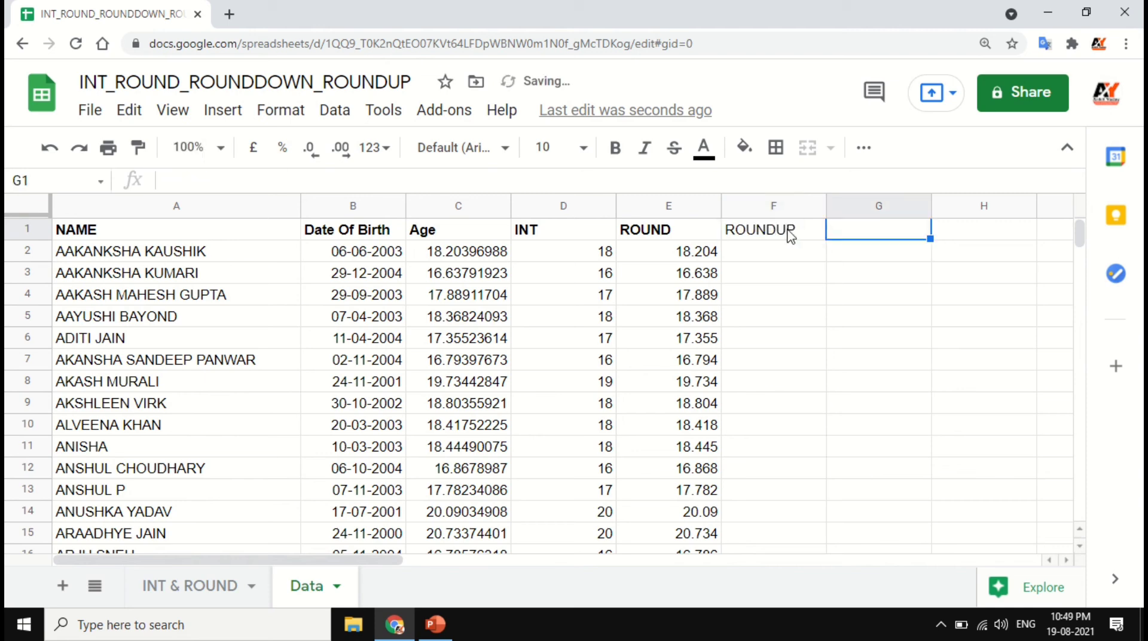
pyautogui.write('ROU')
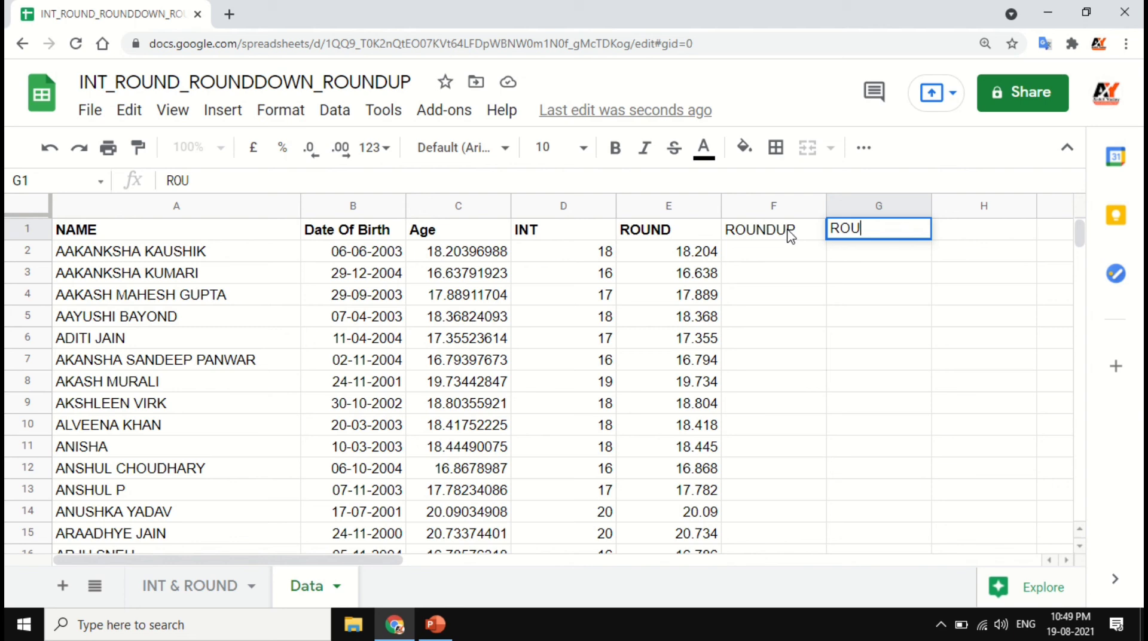
pyautogui.write('NDDOWN')
pyautogui.press('Tab')
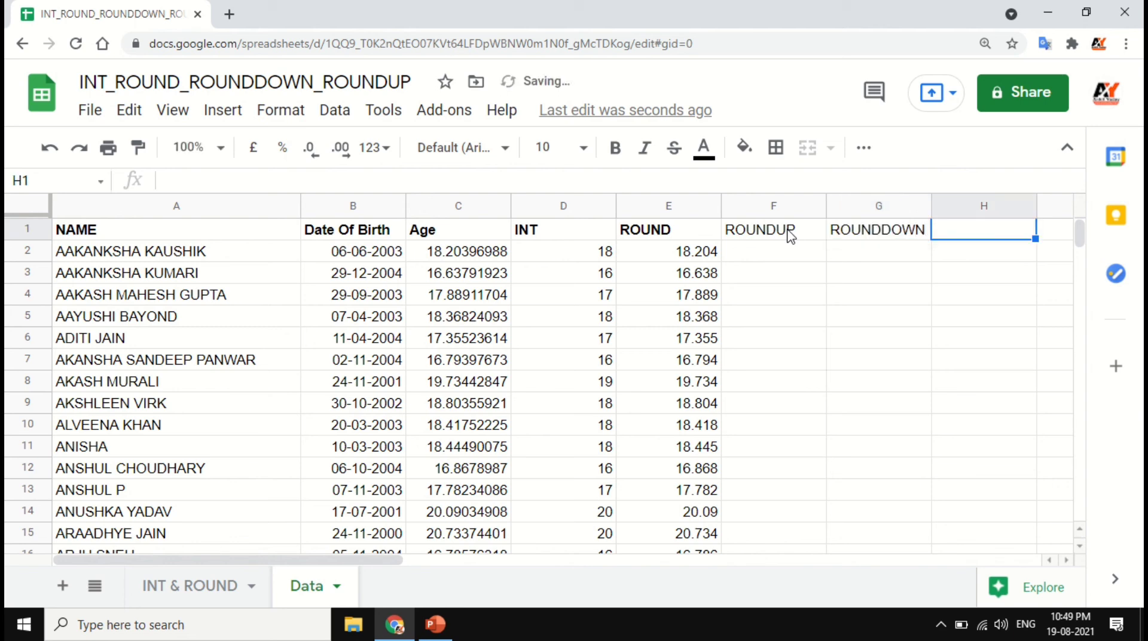
pyautogui.moveTo(789, 236); pyautogui.dragTo(867, 241)
pyautogui.hotkey('ctrl', 'b')
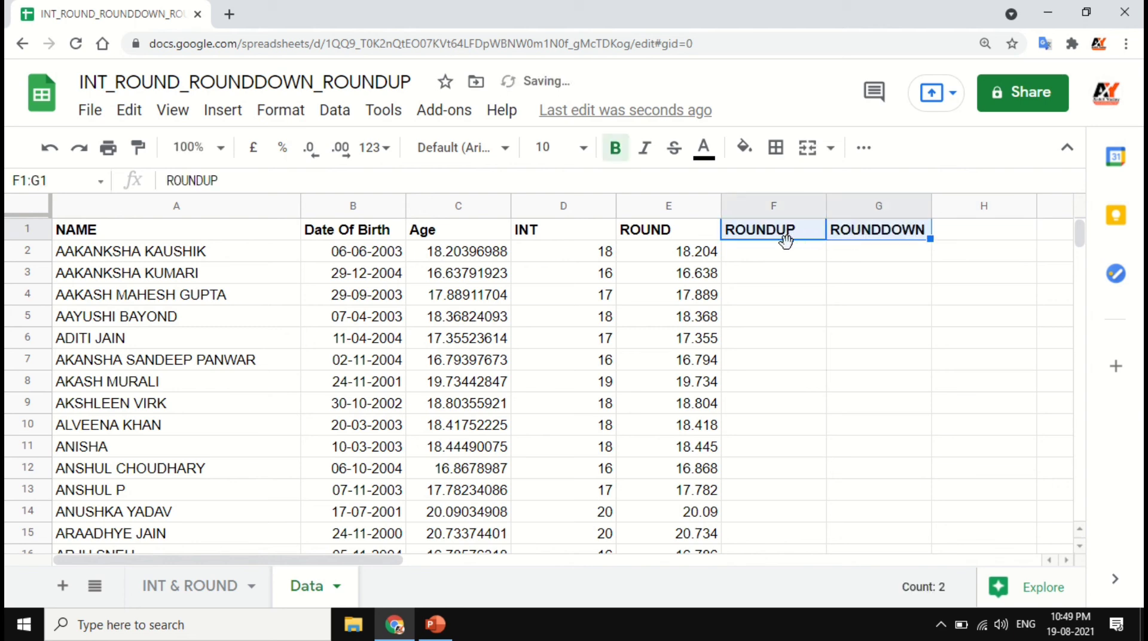
# Step: Enter =ROUNDUP(C2) in F2 and accept the suggested auto-fill for the rest of the ROUNDUP column
pyautogui.click(784, 254)
pyautogui.write('=')
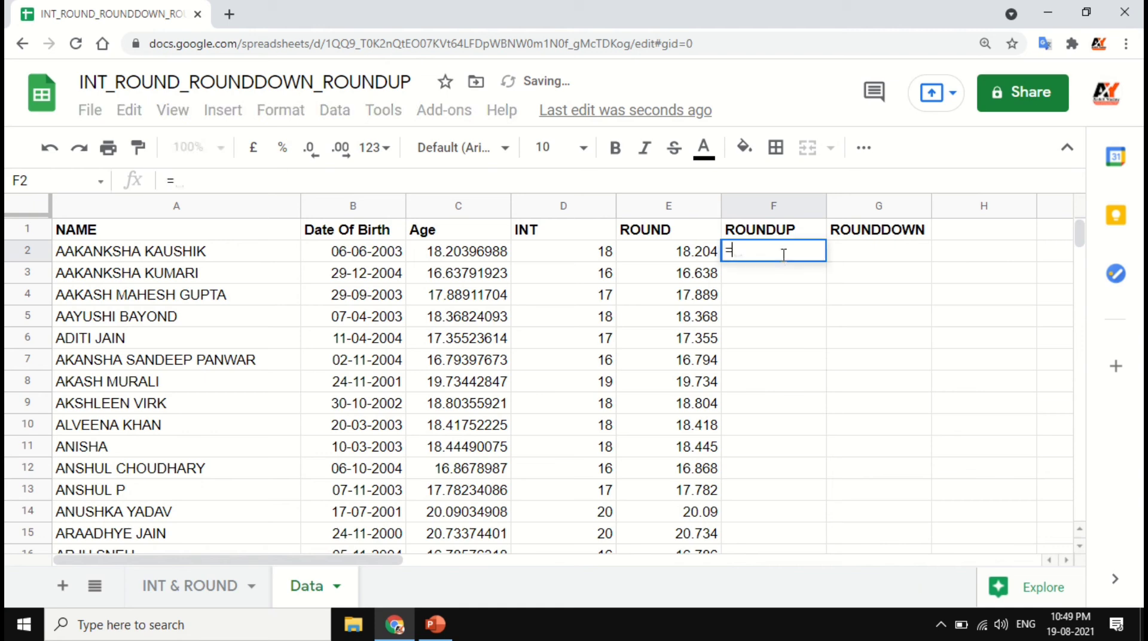
pyautogui.write('roundup')
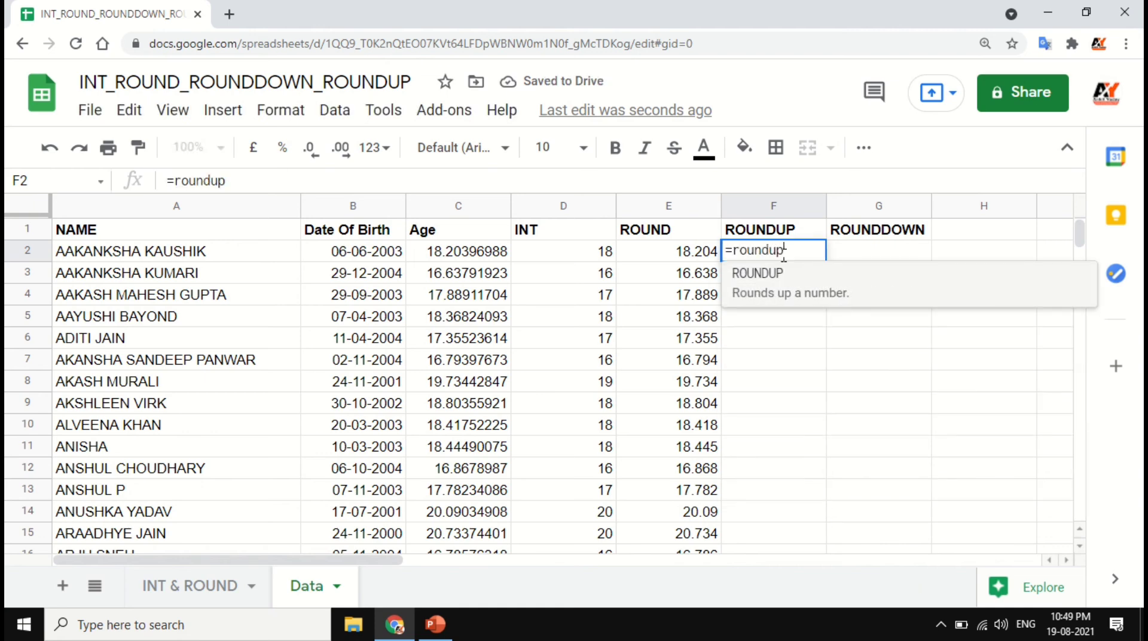
pyautogui.press('Tab')
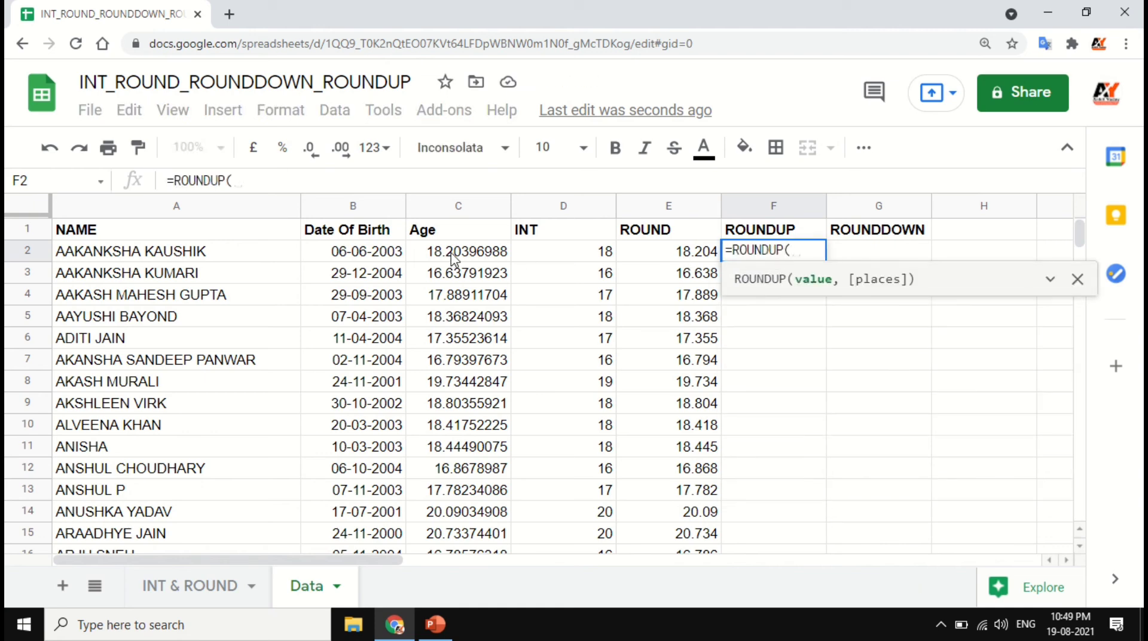
pyautogui.click(454, 254)
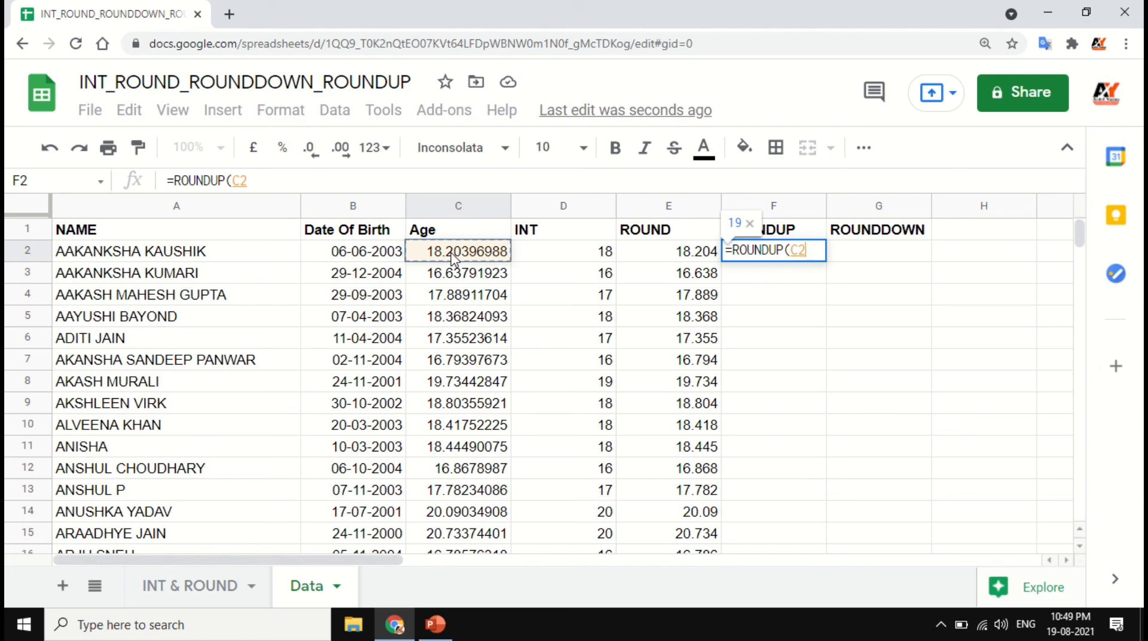
pyautogui.write(',')
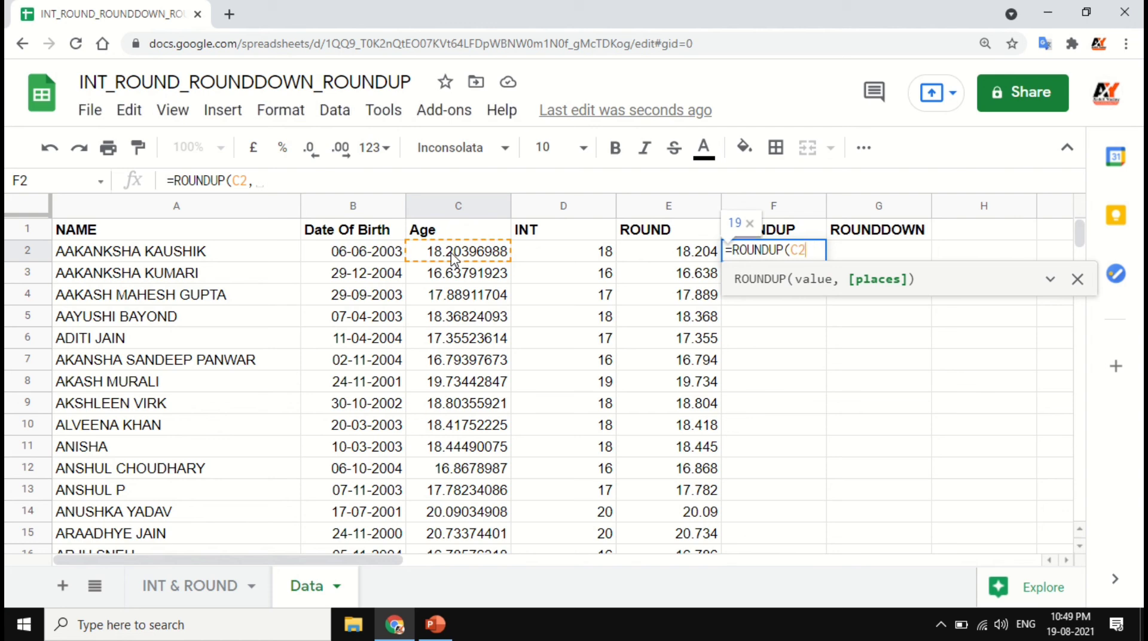
pyautogui.press('BackSpace')
pyautogui.write(')')
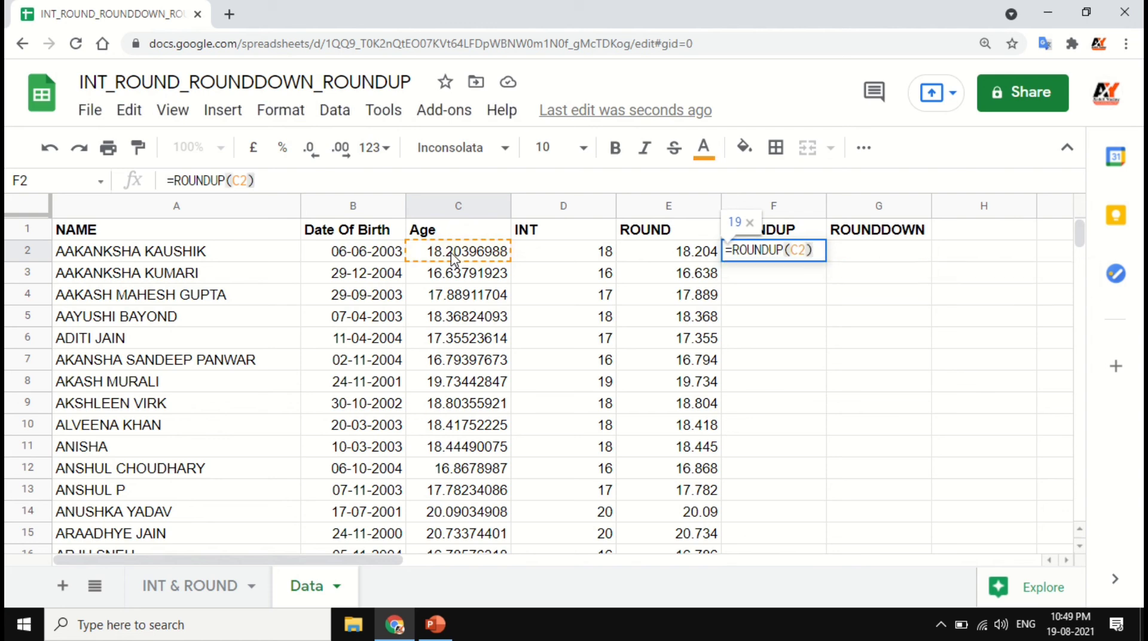
pyautogui.press('Return')
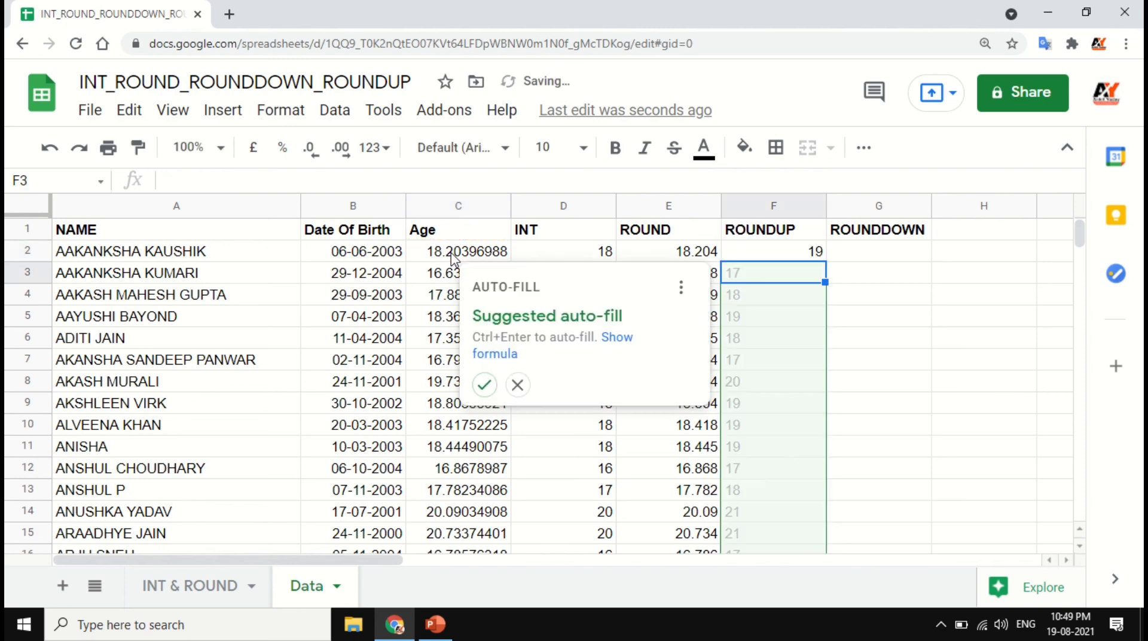
pyautogui.click(483, 386)
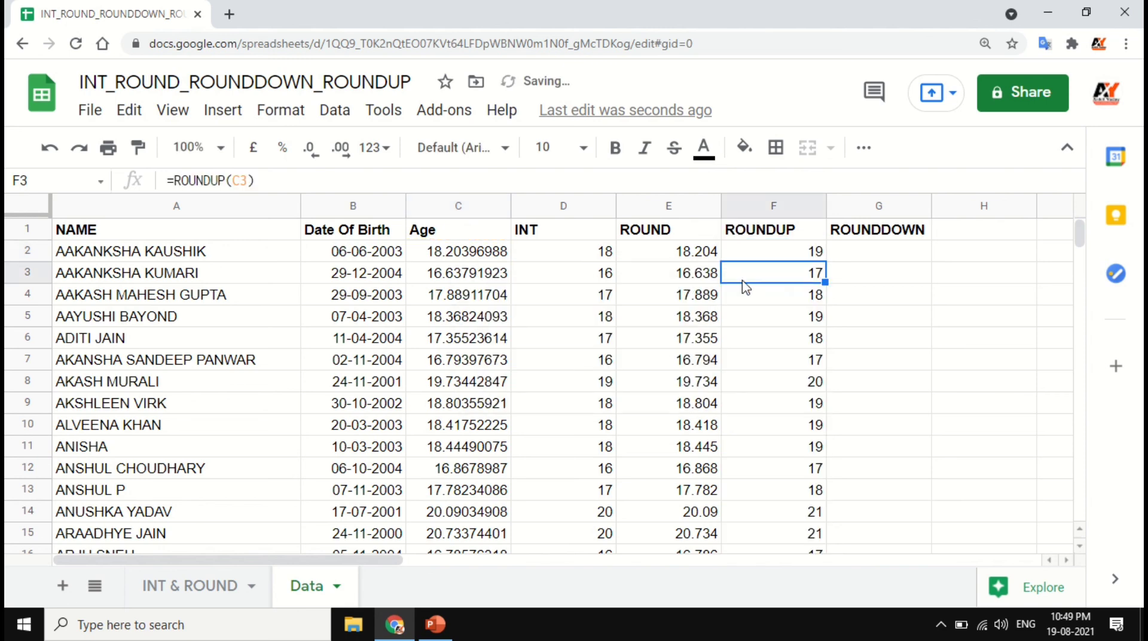
# Step: Compare the ROUNDUP values with the ages in column C across several rows of the list
pyautogui.click(463, 279)
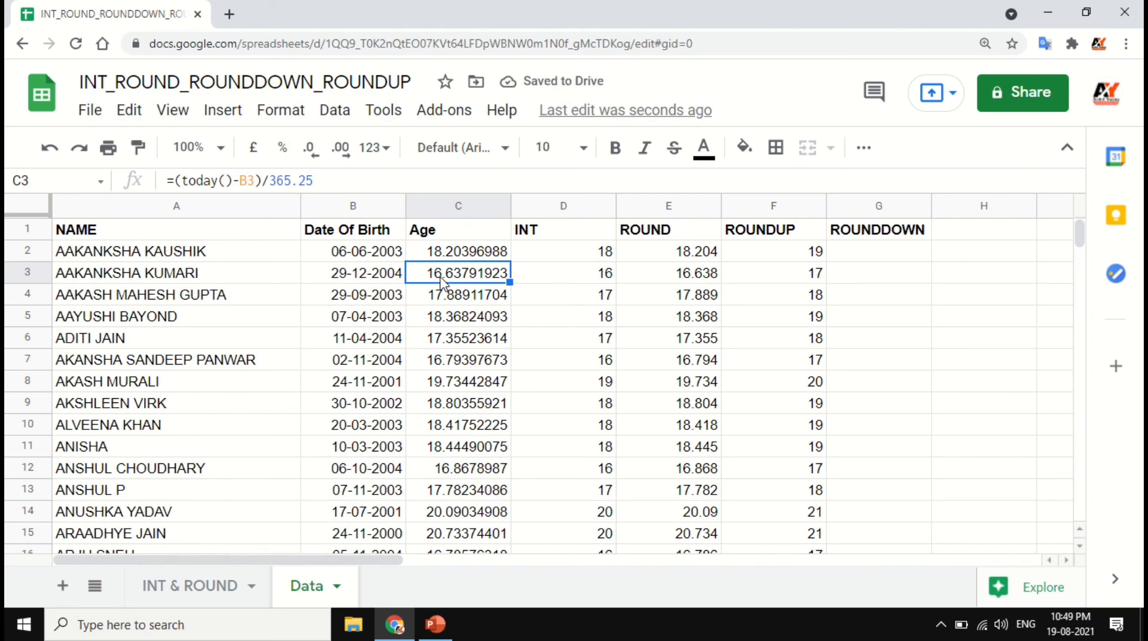
pyautogui.click(760, 312)
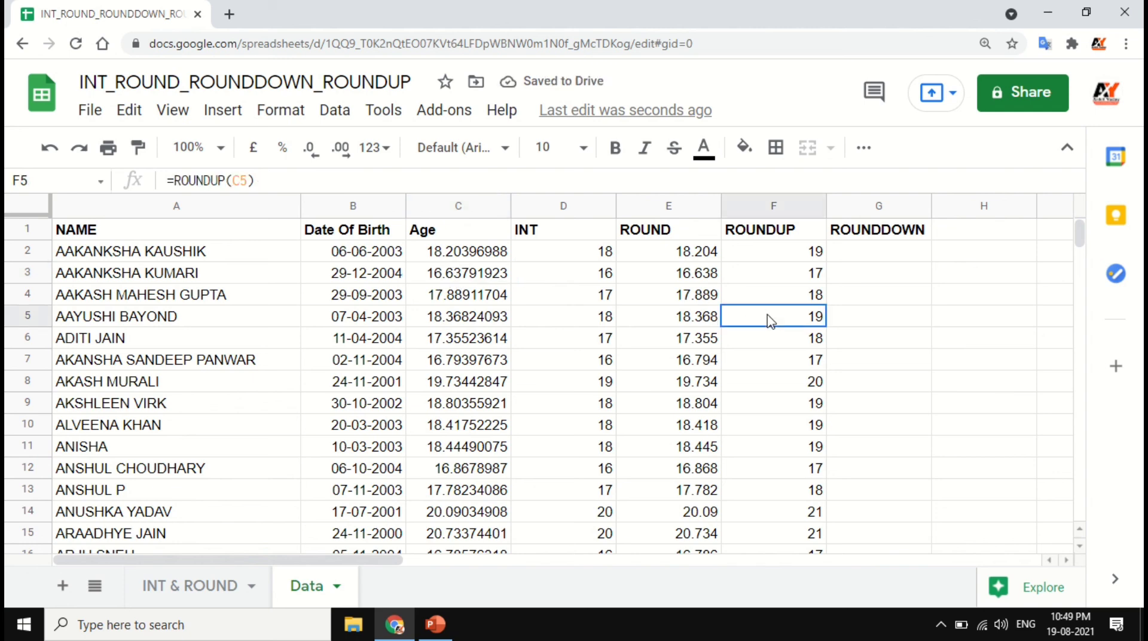
pyautogui.scroll(-5, 777, 269)
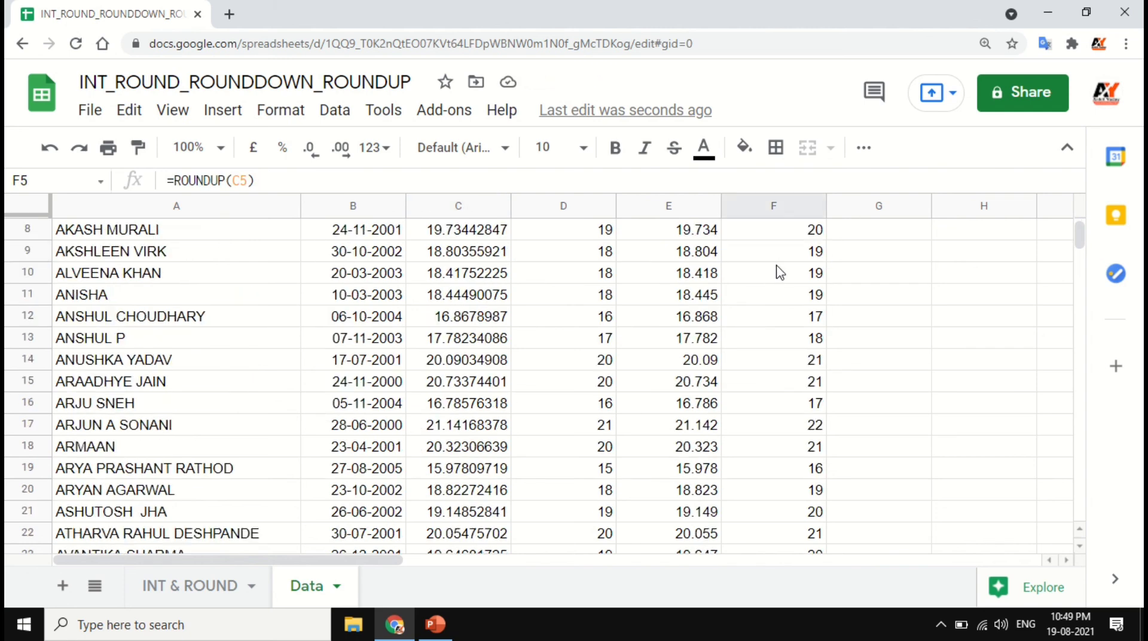
pyautogui.click(487, 476)
pyautogui.click(815, 469)
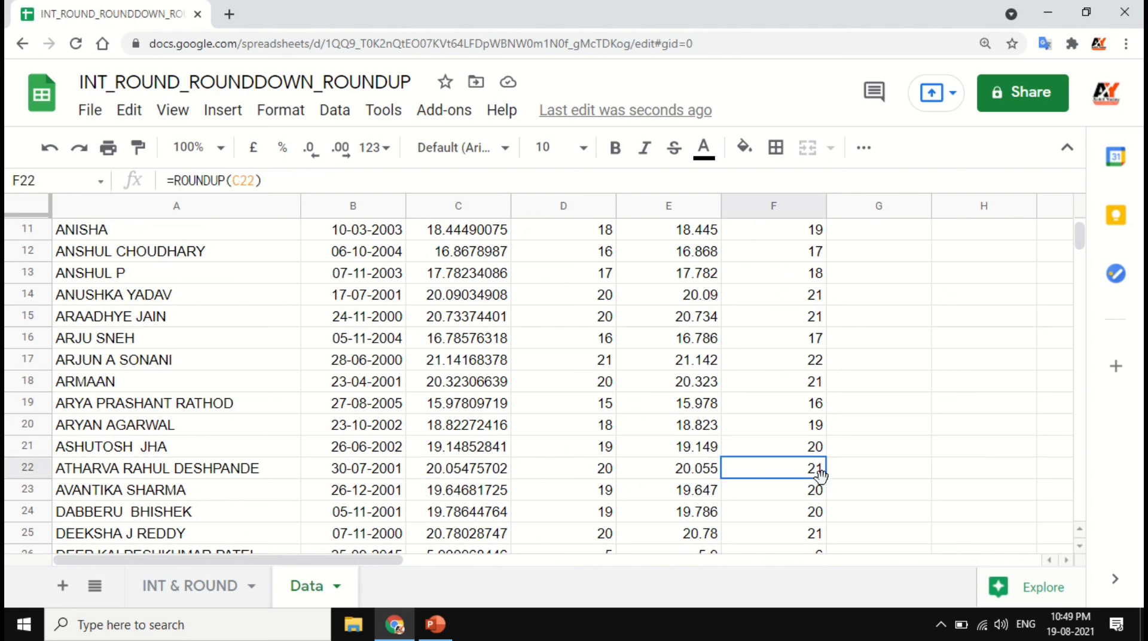
pyautogui.scroll(-5, 717, 481)
pyautogui.click(477, 450)
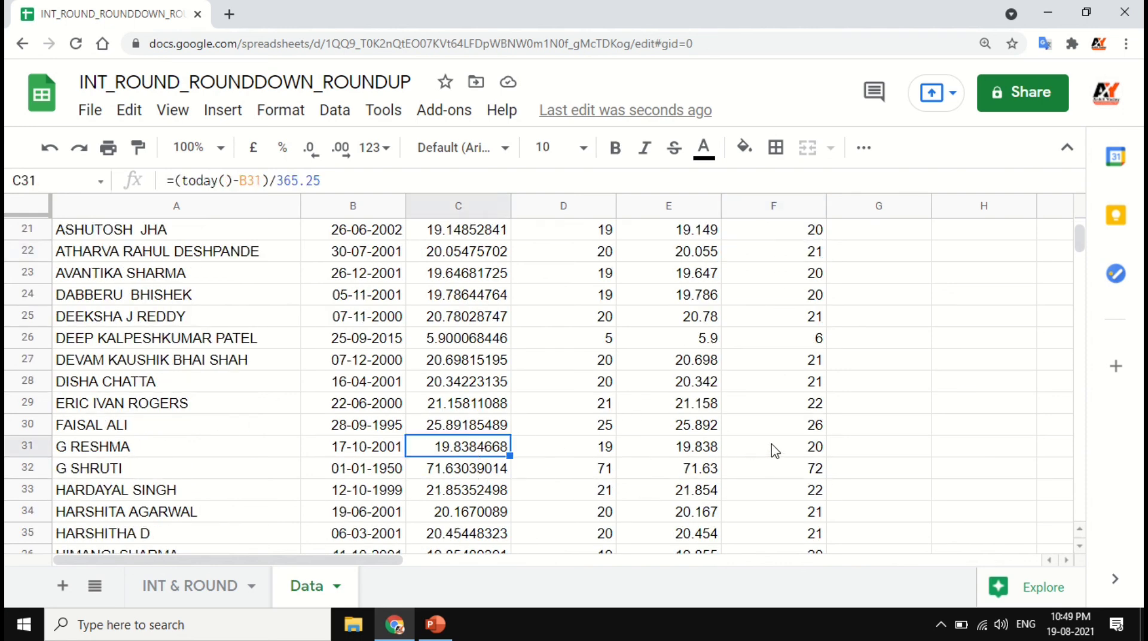
pyautogui.click(799, 448)
pyautogui.scroll(-3, 795, 453)
pyautogui.scroll(9, 795, 453)
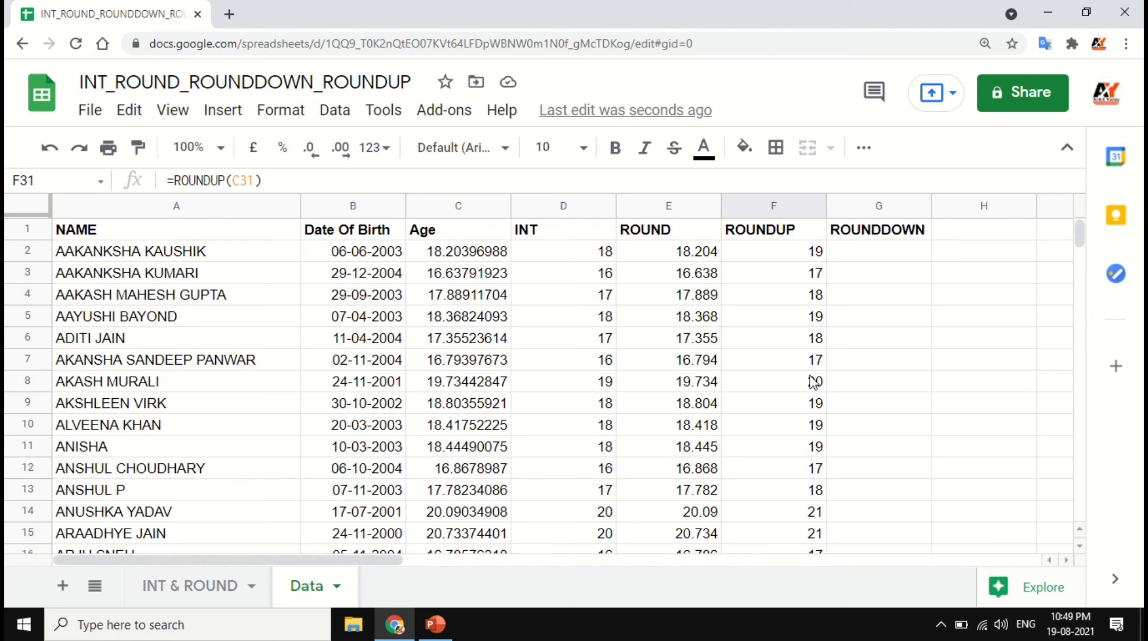
# Step: Enter =ROUNDDOWN(C2) in G2 and accept the suggested auto-fill for the rest of the ROUNDDOWN column
pyautogui.click(879, 255)
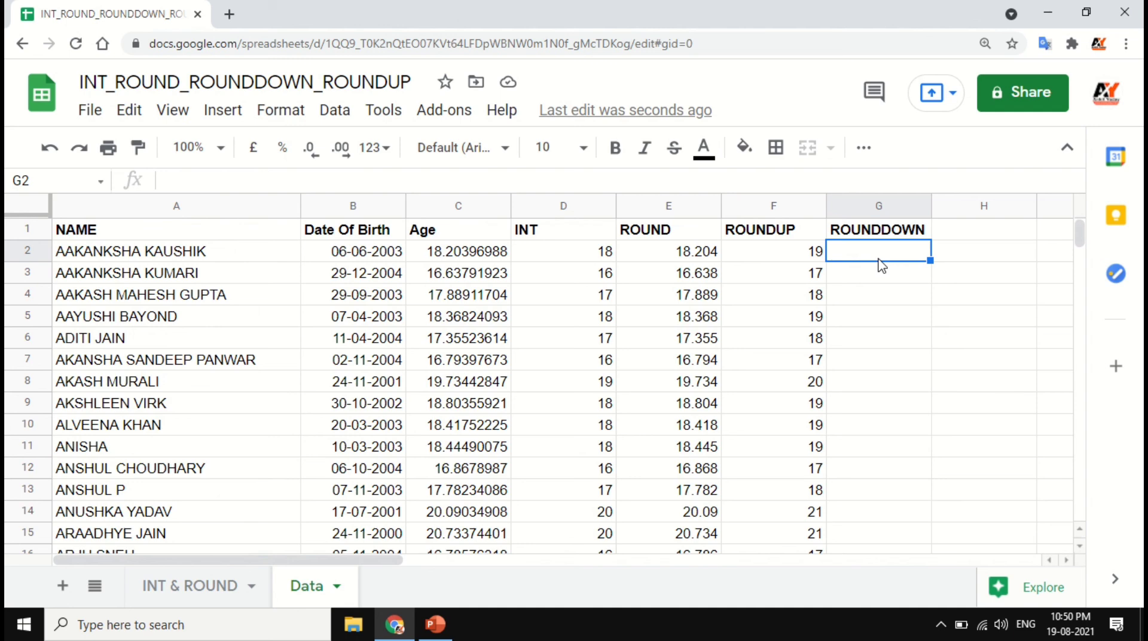
pyautogui.write('=')
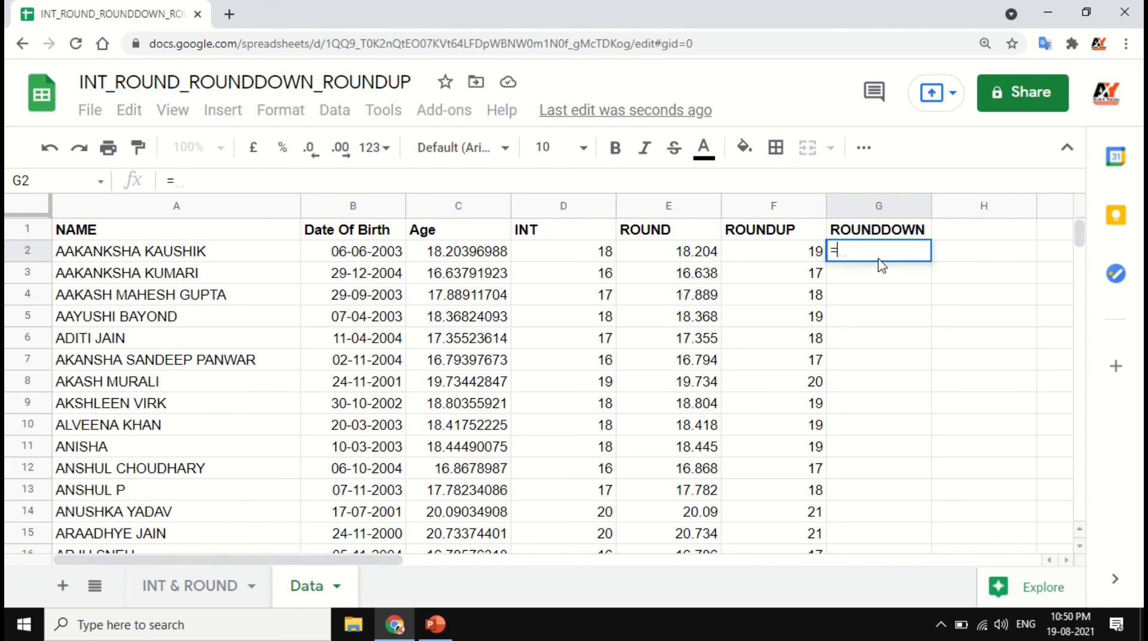
pyautogui.write('ROUNDDOWN(')
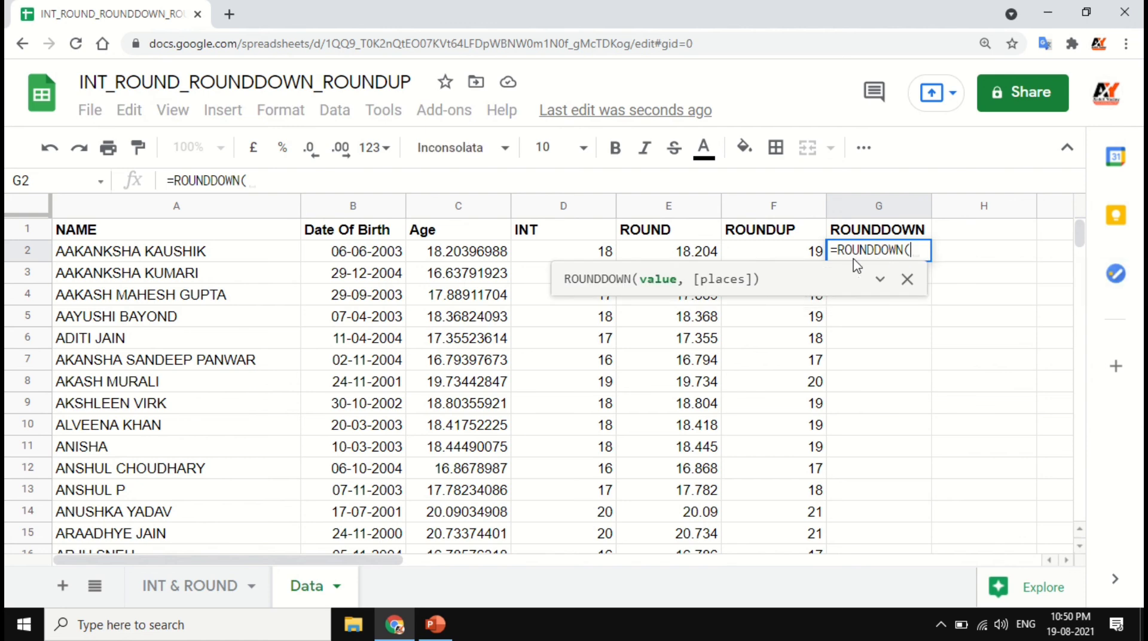
pyautogui.click(491, 263)
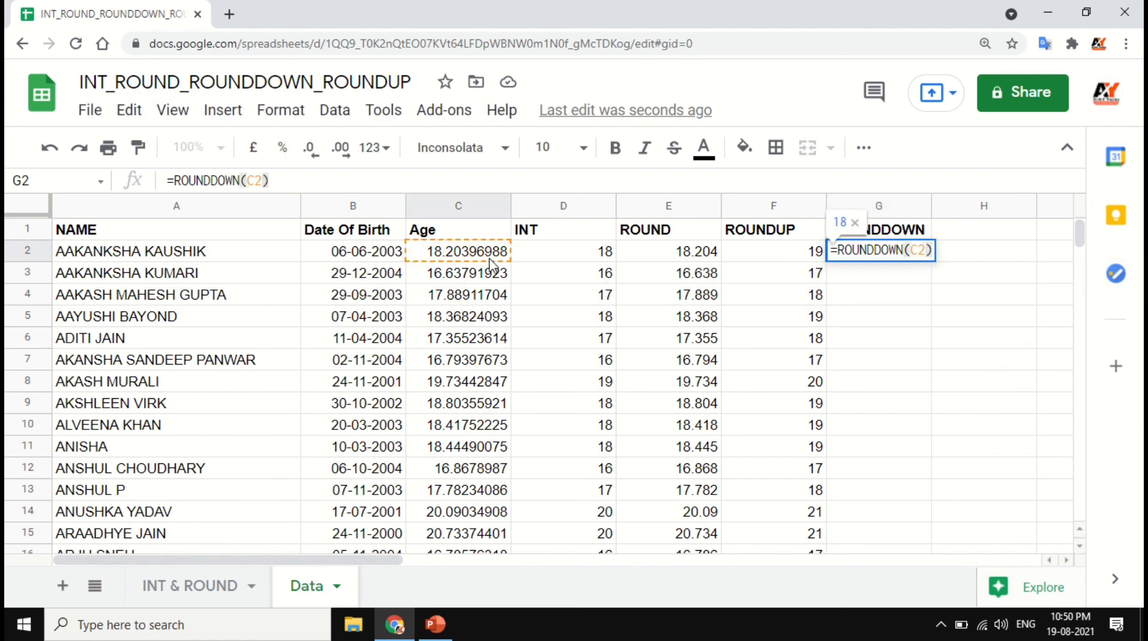
pyautogui.press('Return')
pyautogui.click(589, 386)
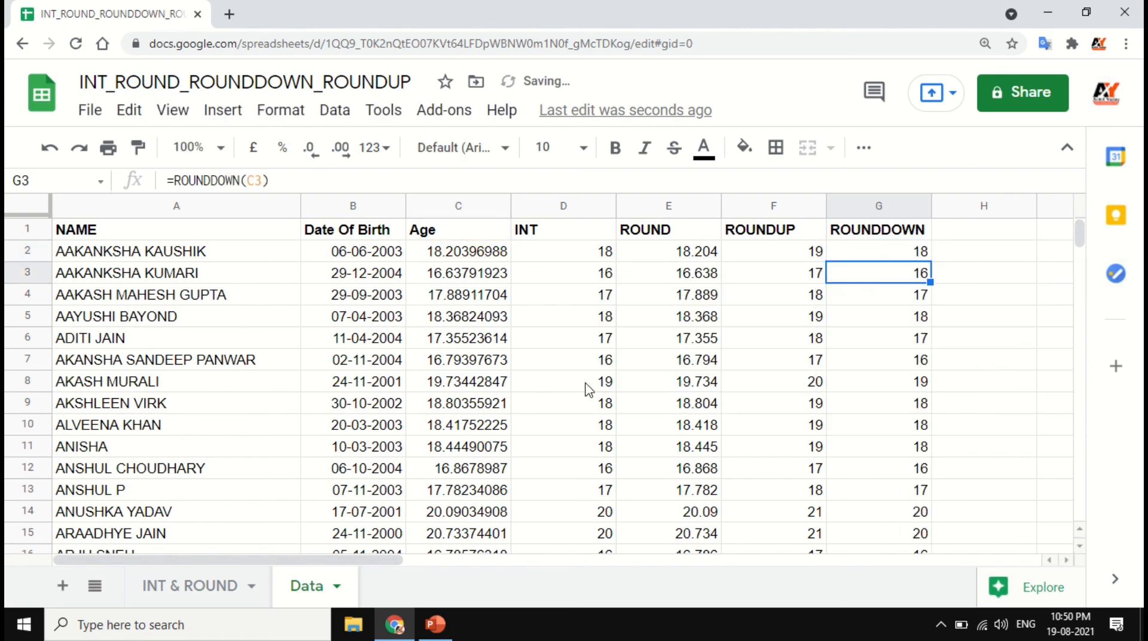
# Step: Compare the ROUNDDOWN values with the ages in column C, checking rows such as 2 and 12
pyautogui.click(914, 252)
pyautogui.click(458, 254)
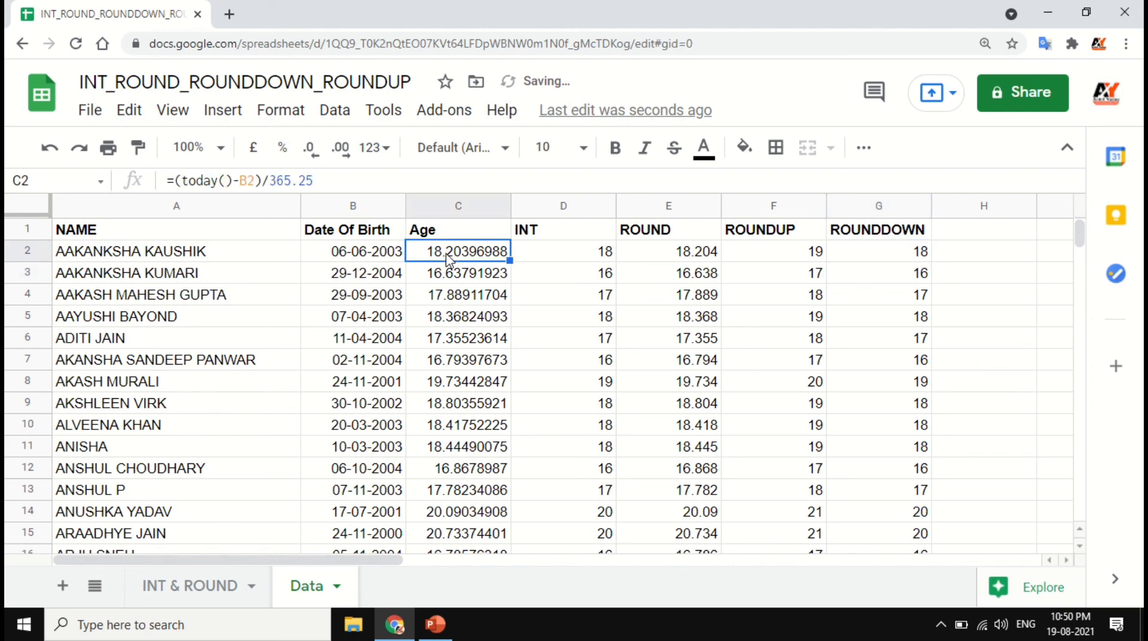
pyautogui.click(884, 251)
pyautogui.click(454, 278)
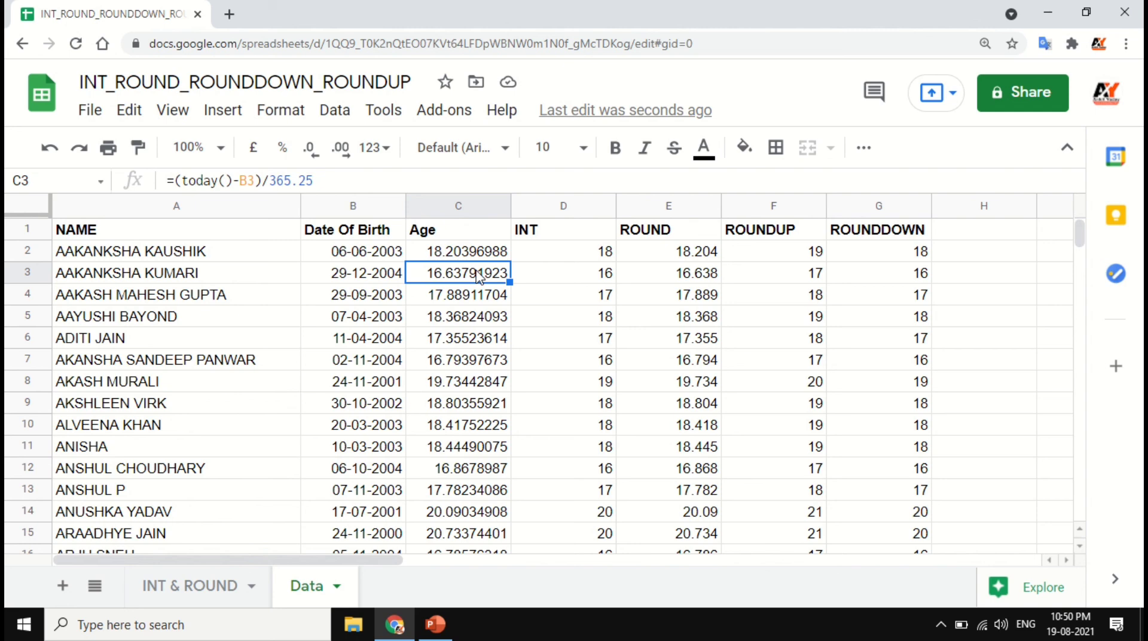
pyautogui.click(490, 253)
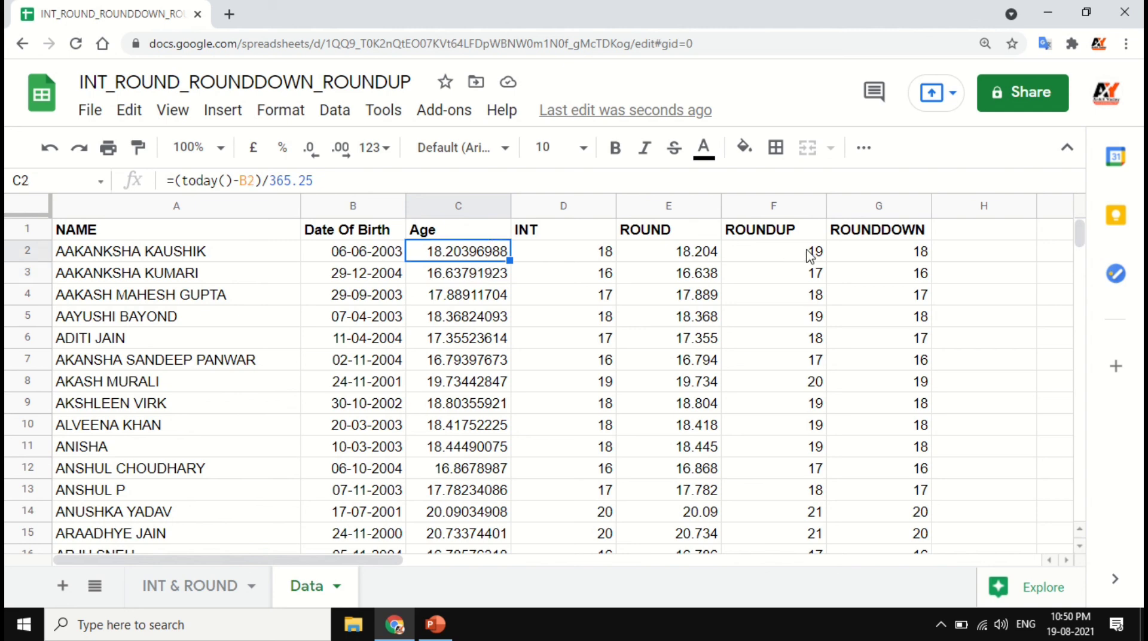
pyautogui.click(879, 252)
pyautogui.click(461, 471)
pyautogui.click(861, 469)
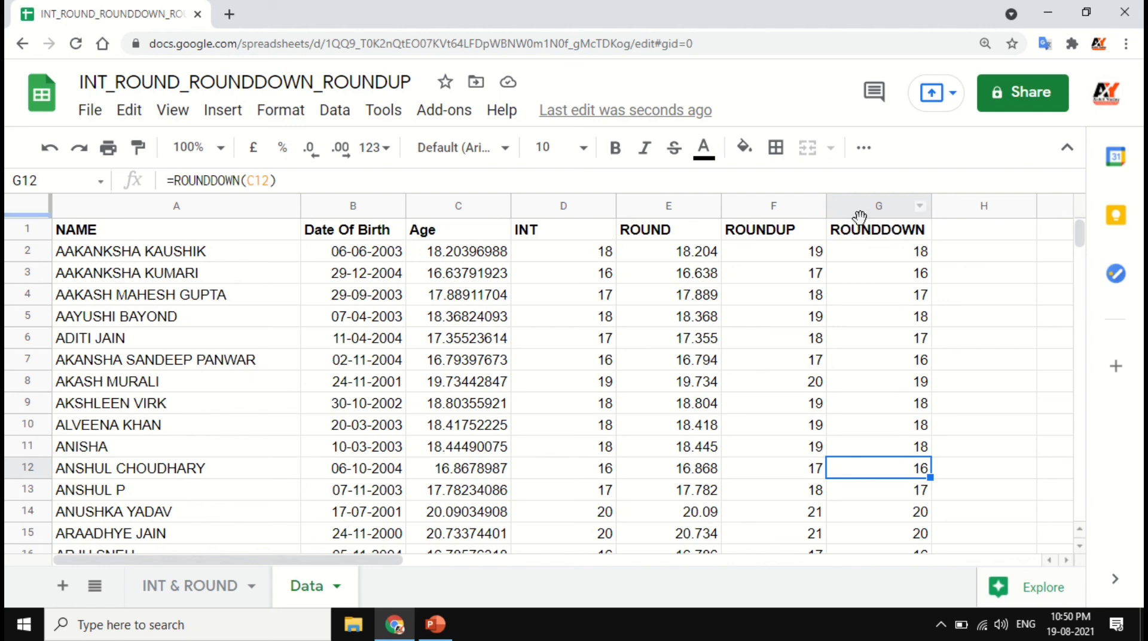
# Step: Compare the INT and ROUNDDOWN results in rows 2 to 4, and select columns D and G together
pyautogui.click(577, 238)
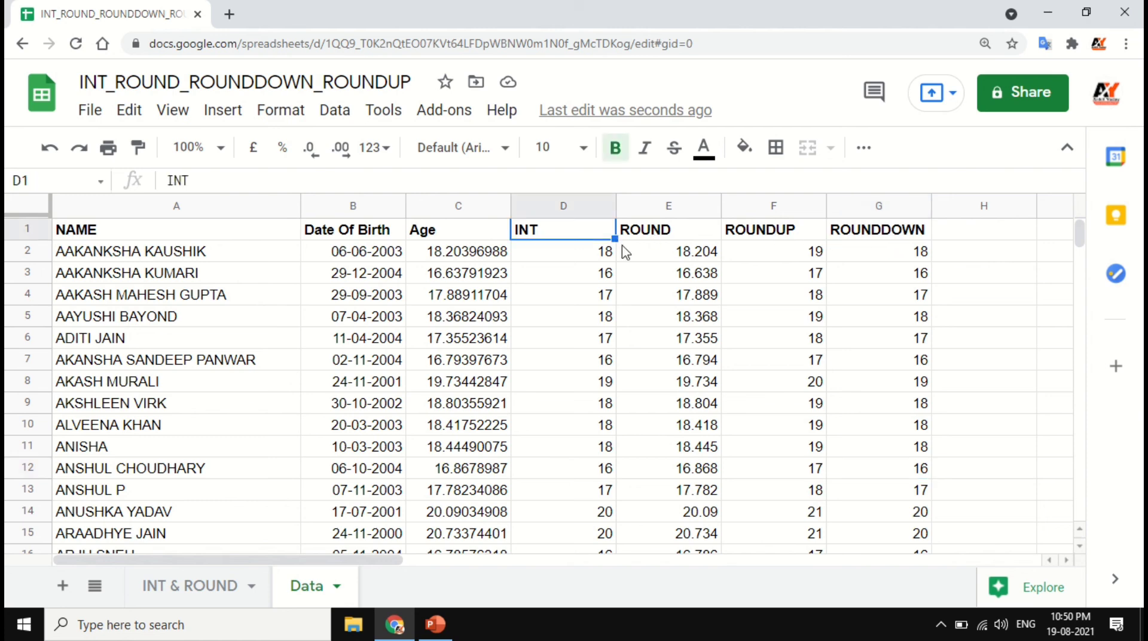
pyautogui.click(567, 253)
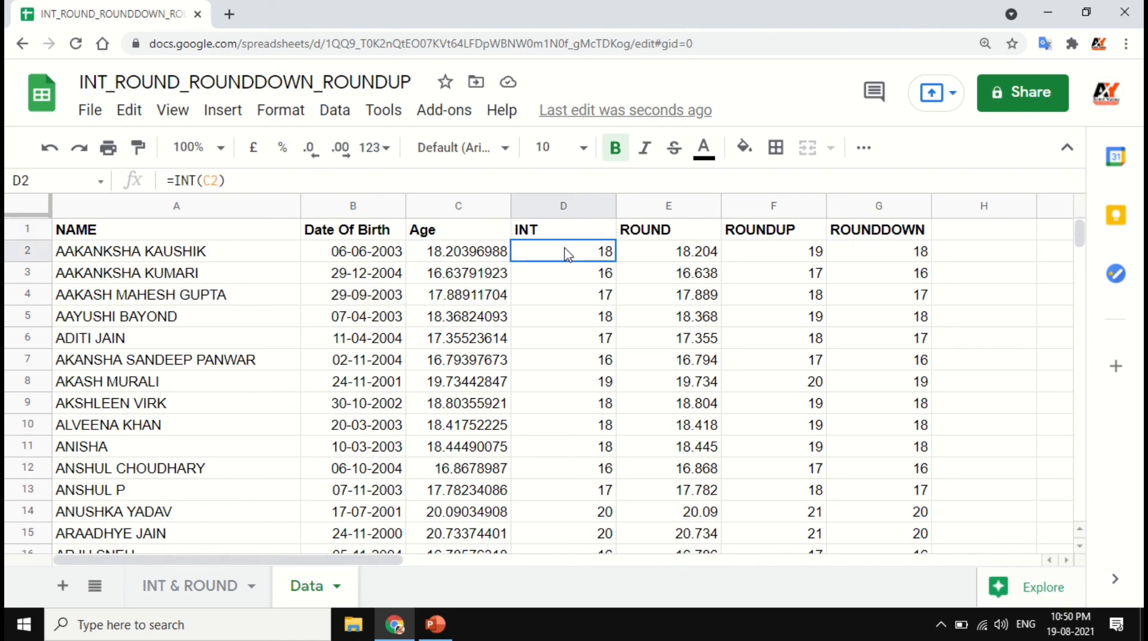
pyautogui.click(907, 253)
pyautogui.click(603, 282)
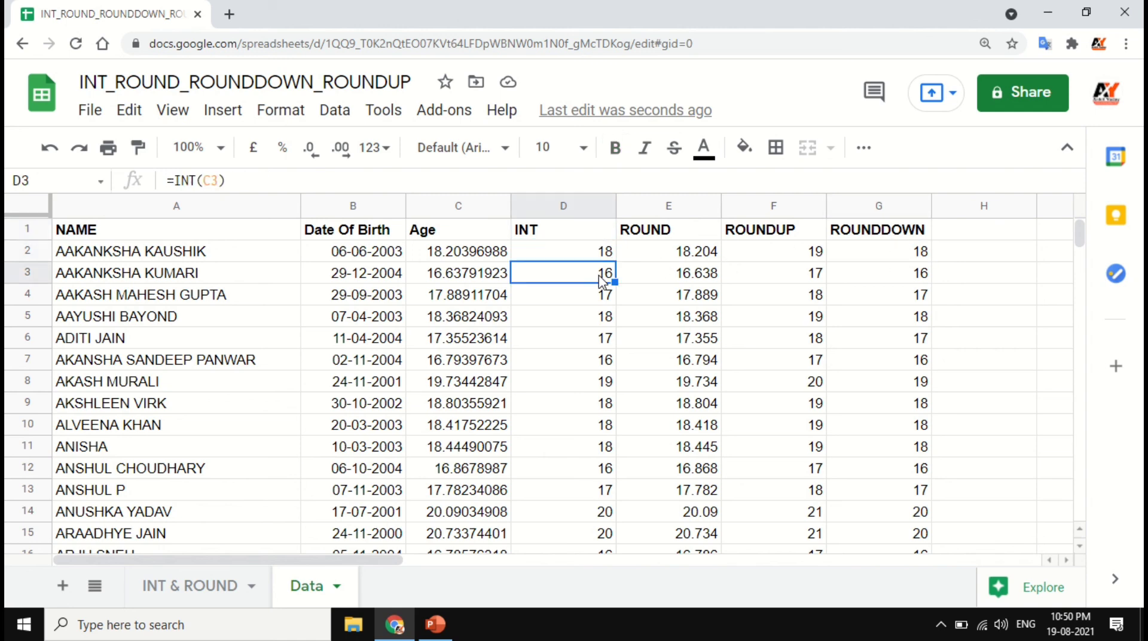
pyautogui.click(909, 282)
pyautogui.click(910, 256)
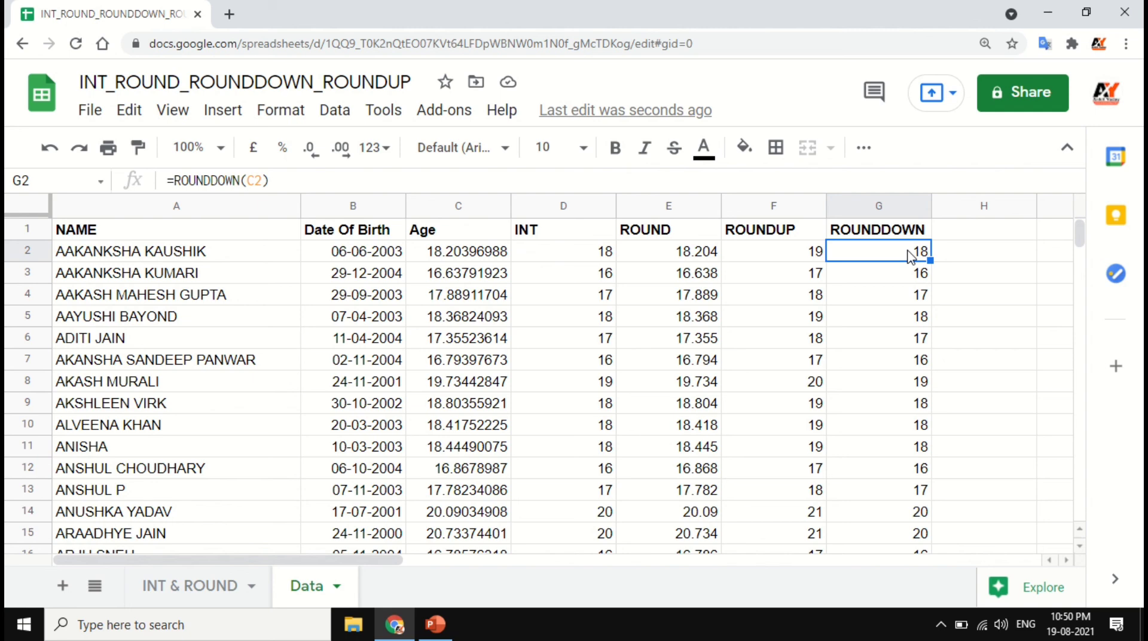
pyautogui.click(591, 299)
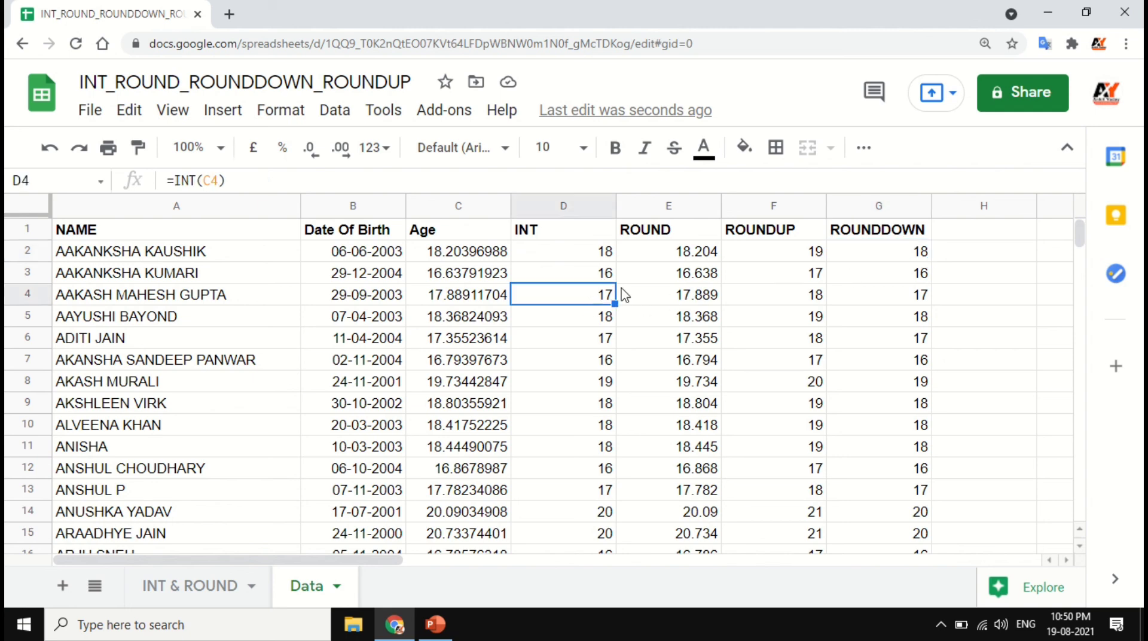
pyautogui.click(878, 206)
pyautogui.keyDown('ctrl'); pyautogui.click(559, 205); pyautogui.keyUp('ctrl')
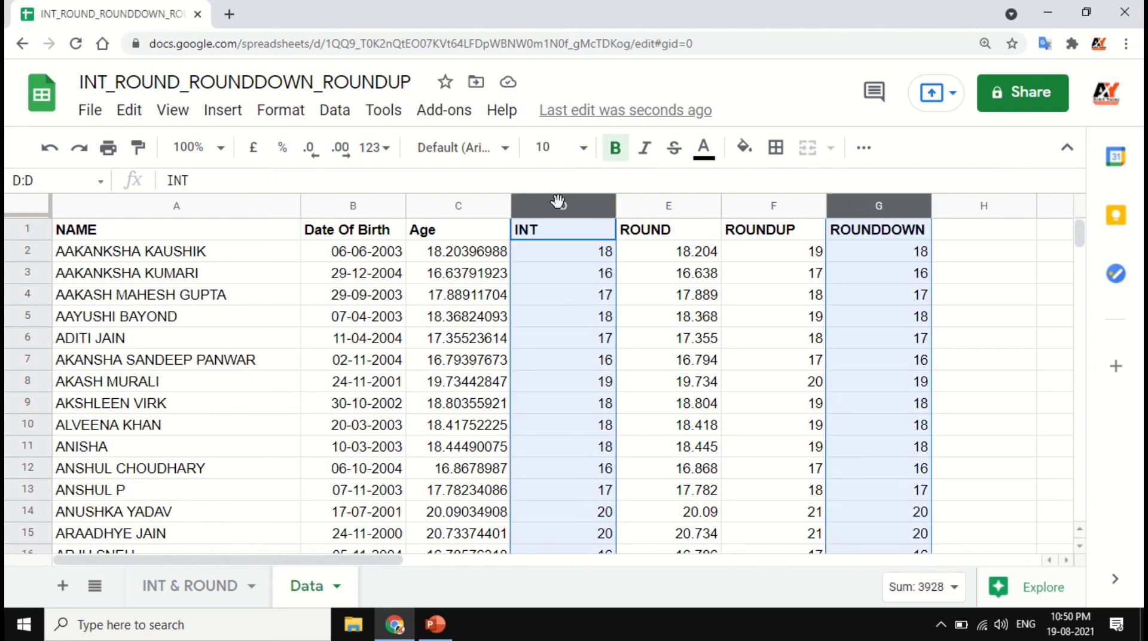
# Step: Compare the INT and ROUNDDOWN results further down the list, checking rows such as 6, 16 and 23
pyautogui.click(563, 339)
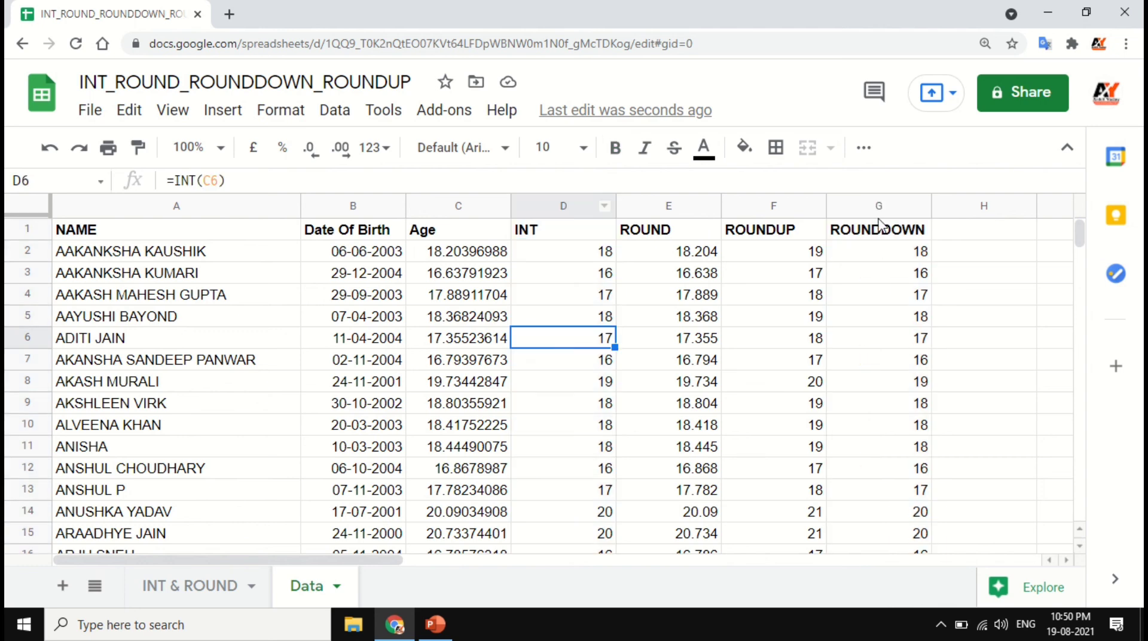
pyautogui.scroll(-1, 866, 392)
pyautogui.click(593, 488)
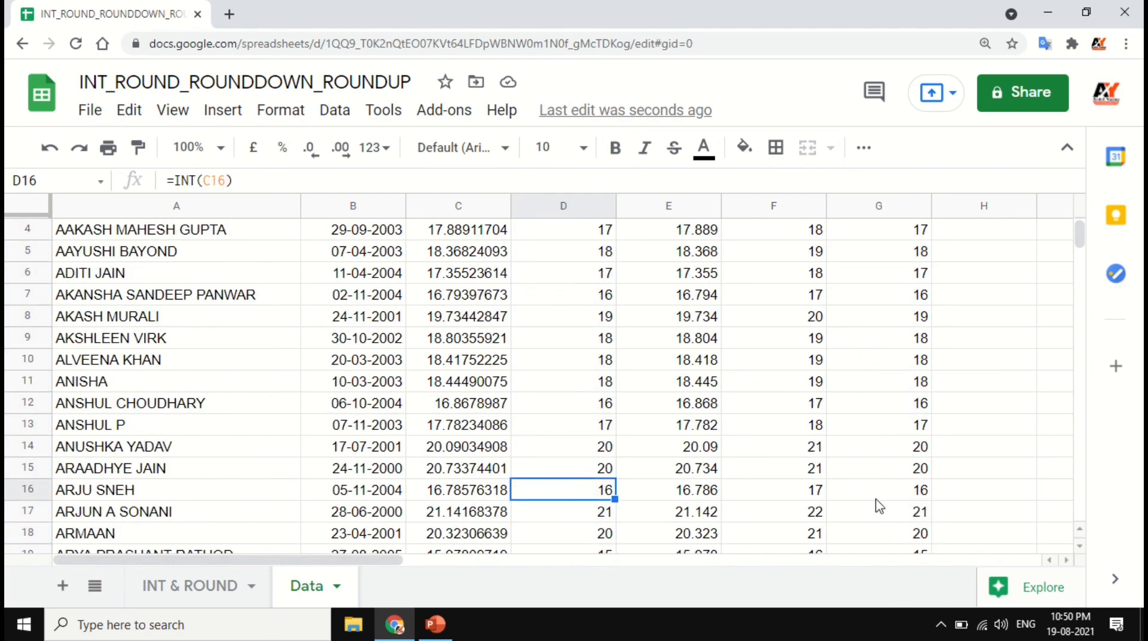
pyautogui.click(894, 495)
pyautogui.scroll(-2, 837, 503)
pyautogui.click(600, 494)
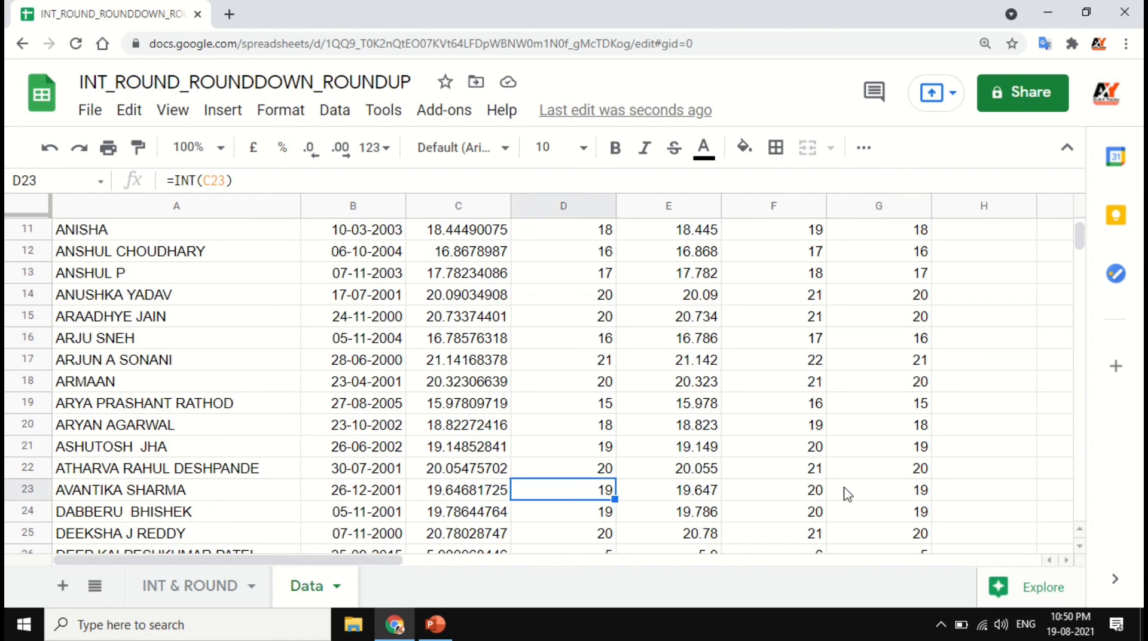
pyautogui.click(885, 495)
pyautogui.scroll(3, 616, 488)
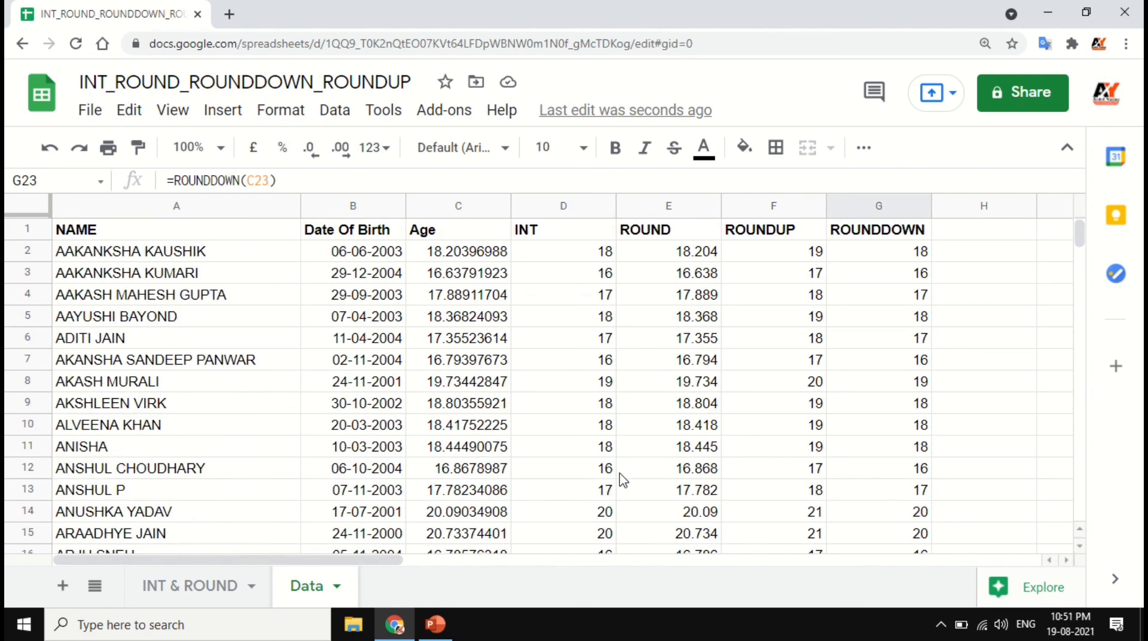
# Step: Review the INT, ROUND and ROUNDUP columns, examining their row 2 formulas, the INT results below and the INT and ROUND headings
pyautogui.click(637, 255)
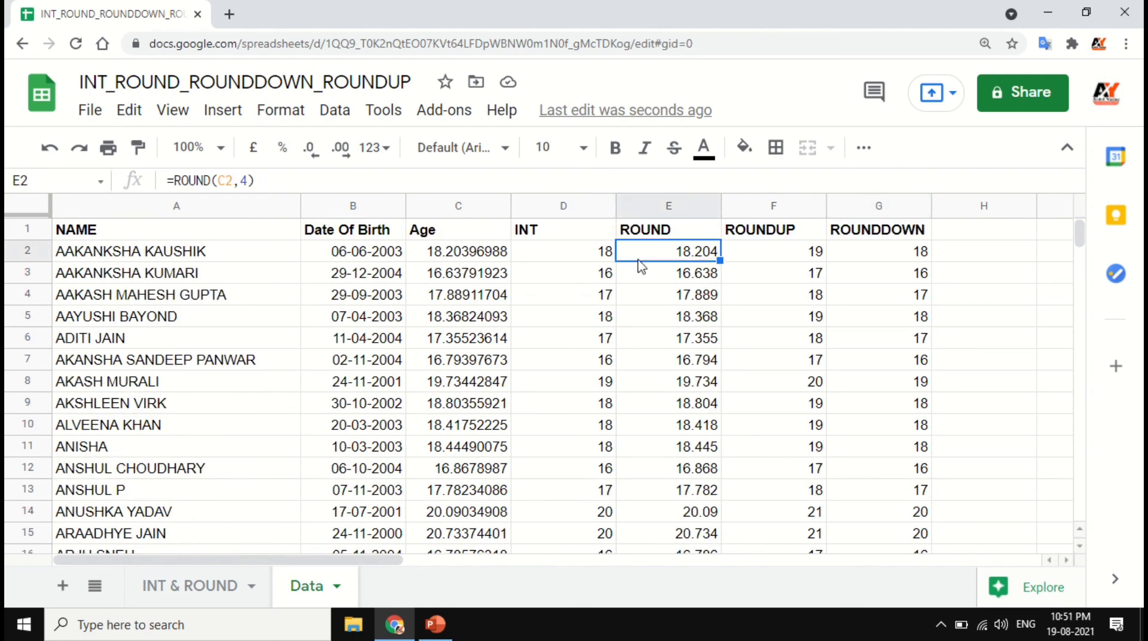
pyautogui.click(773, 252)
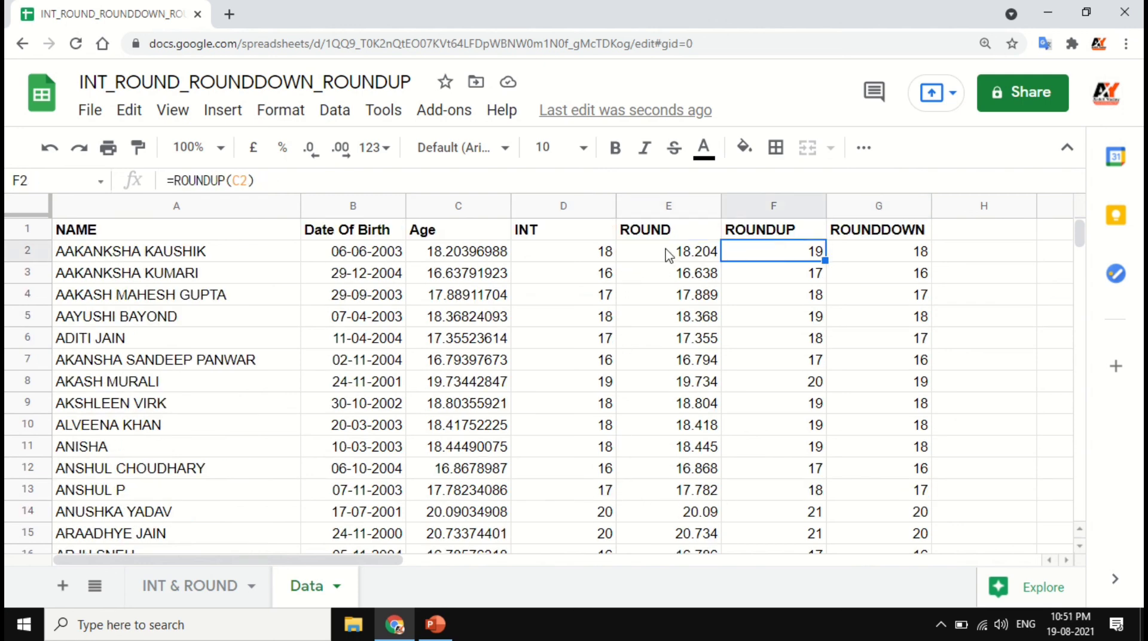
pyautogui.click(579, 257)
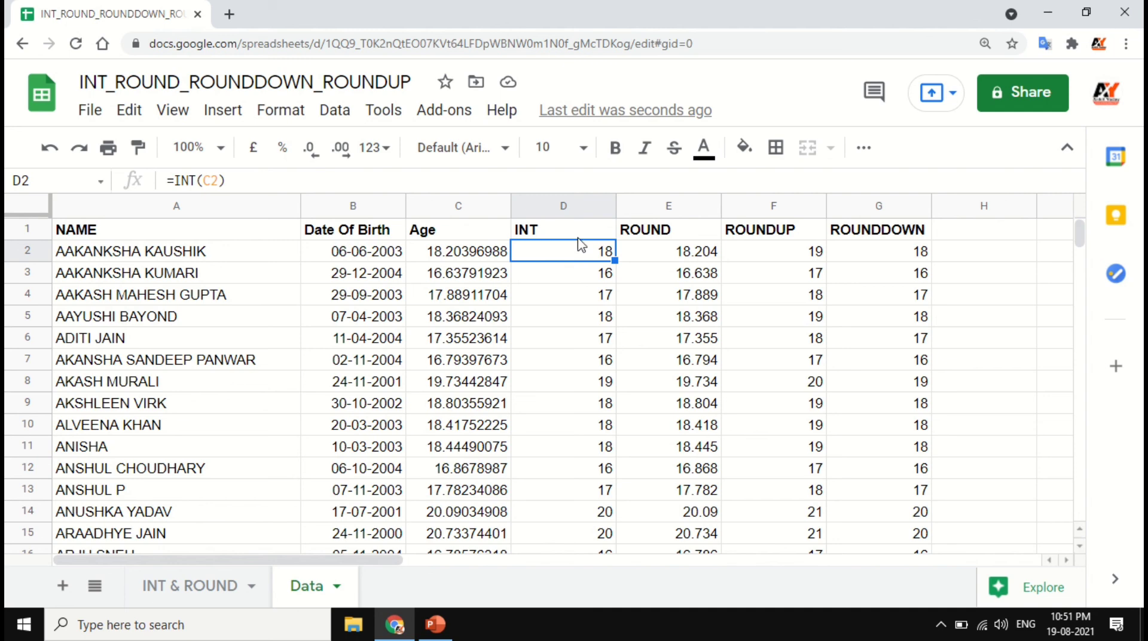
pyautogui.click(595, 284)
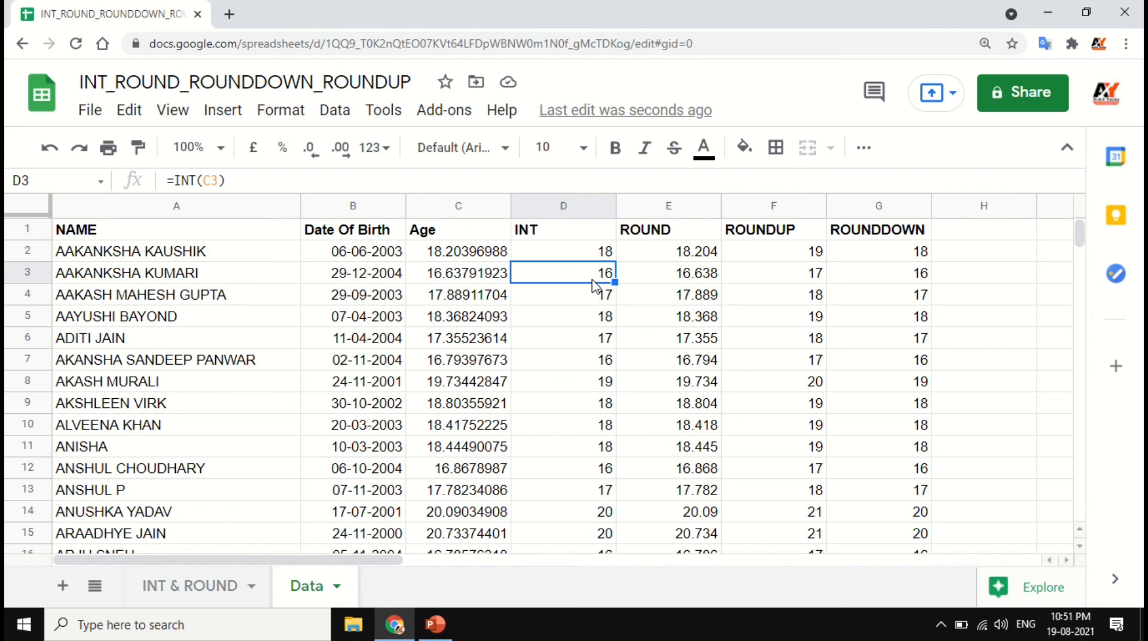
pyautogui.click(661, 251)
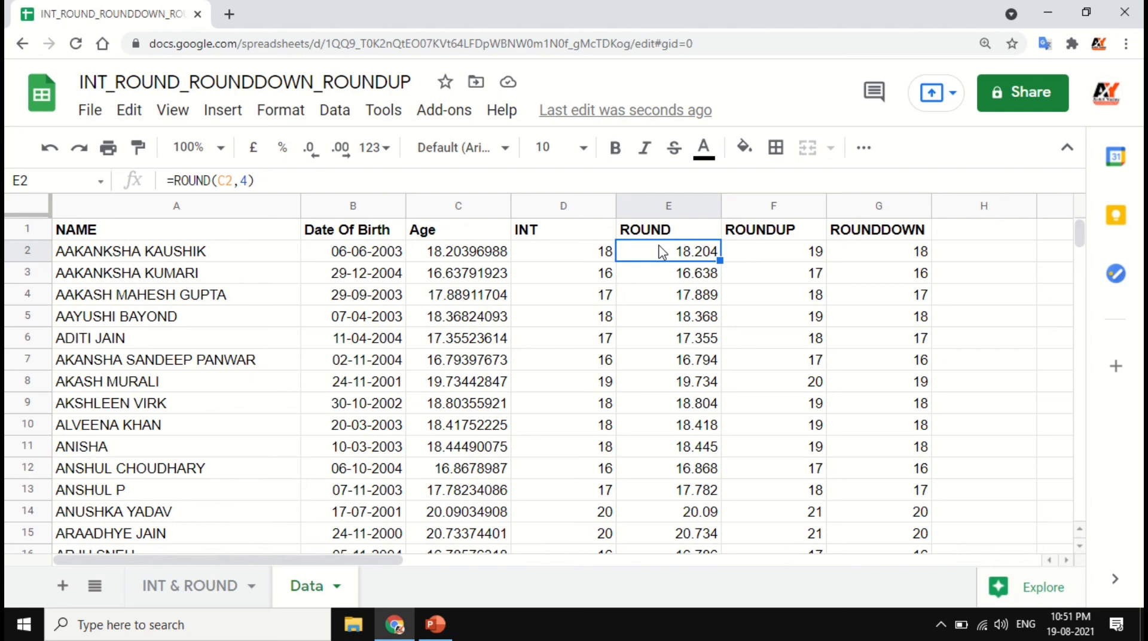
pyautogui.click(563, 236)
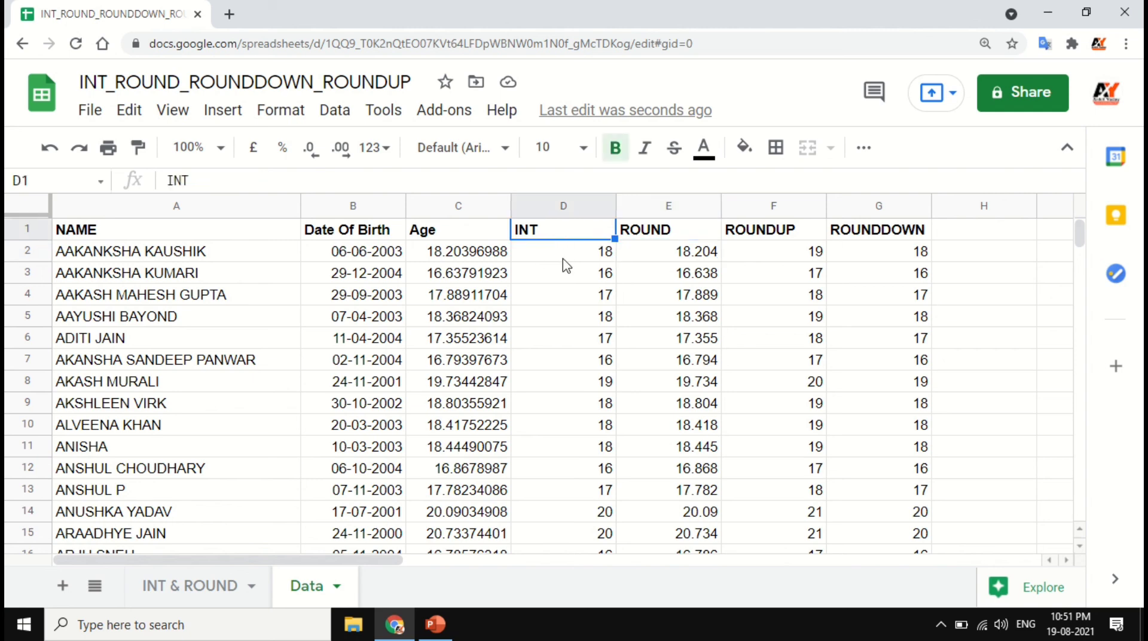
pyautogui.click(565, 257)
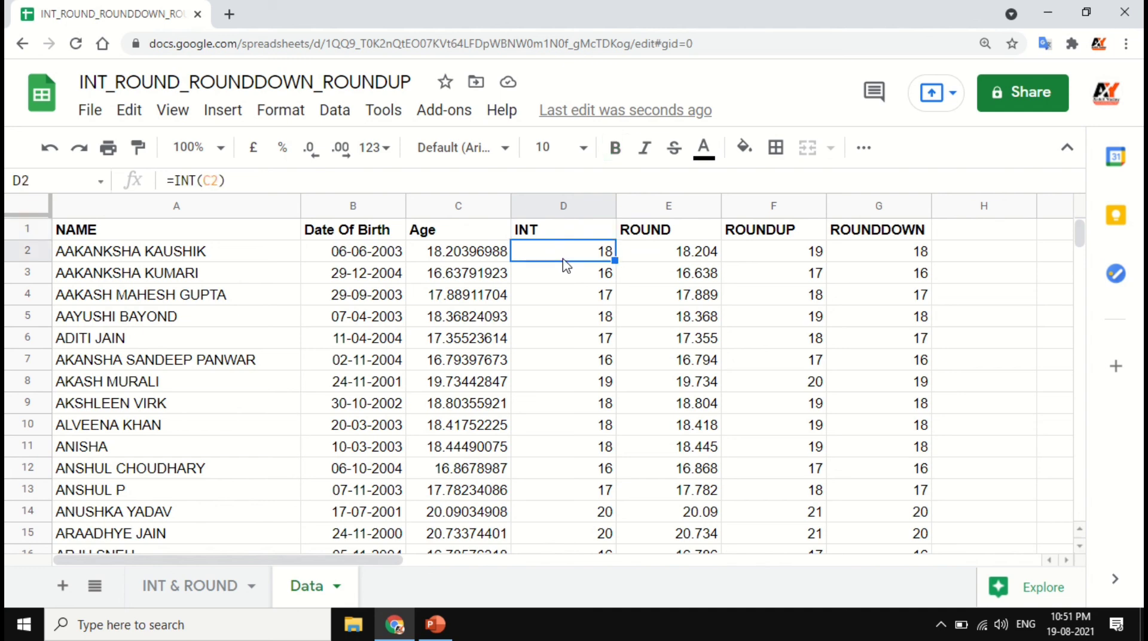
pyautogui.scroll(-3, 589, 287)
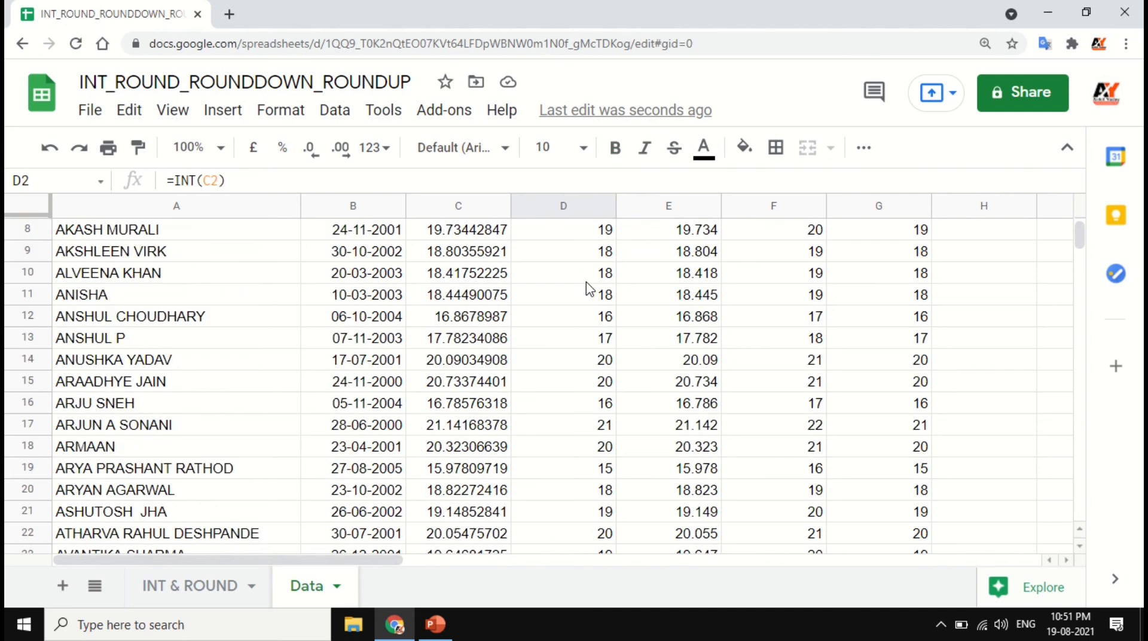
pyautogui.scroll(3, 589, 287)
pyautogui.click(578, 236)
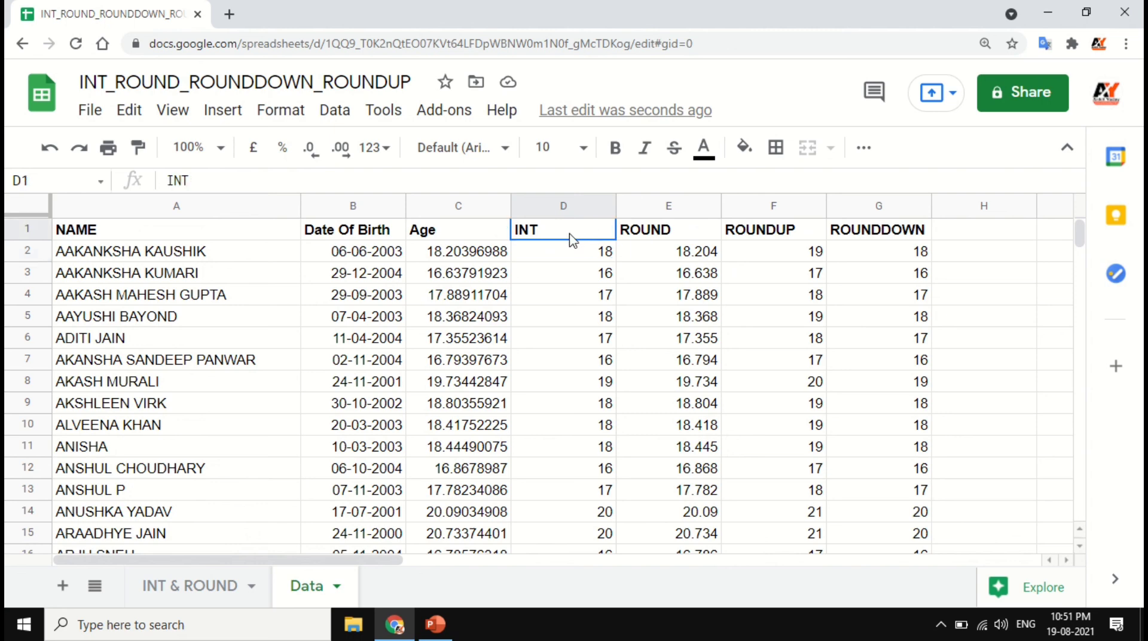
pyautogui.click(682, 233)
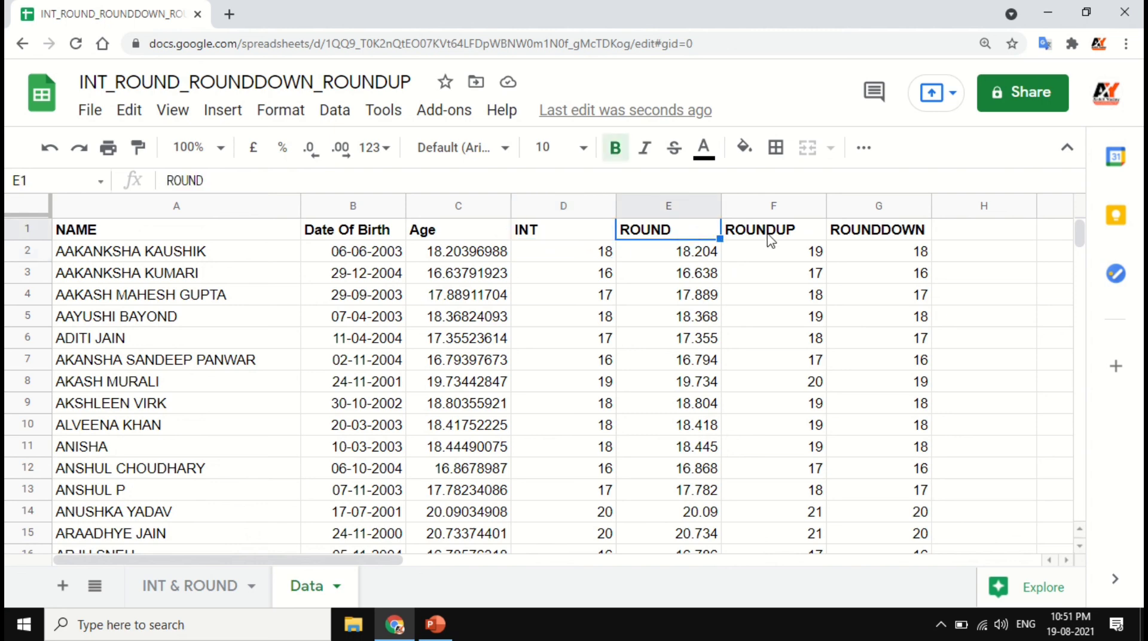